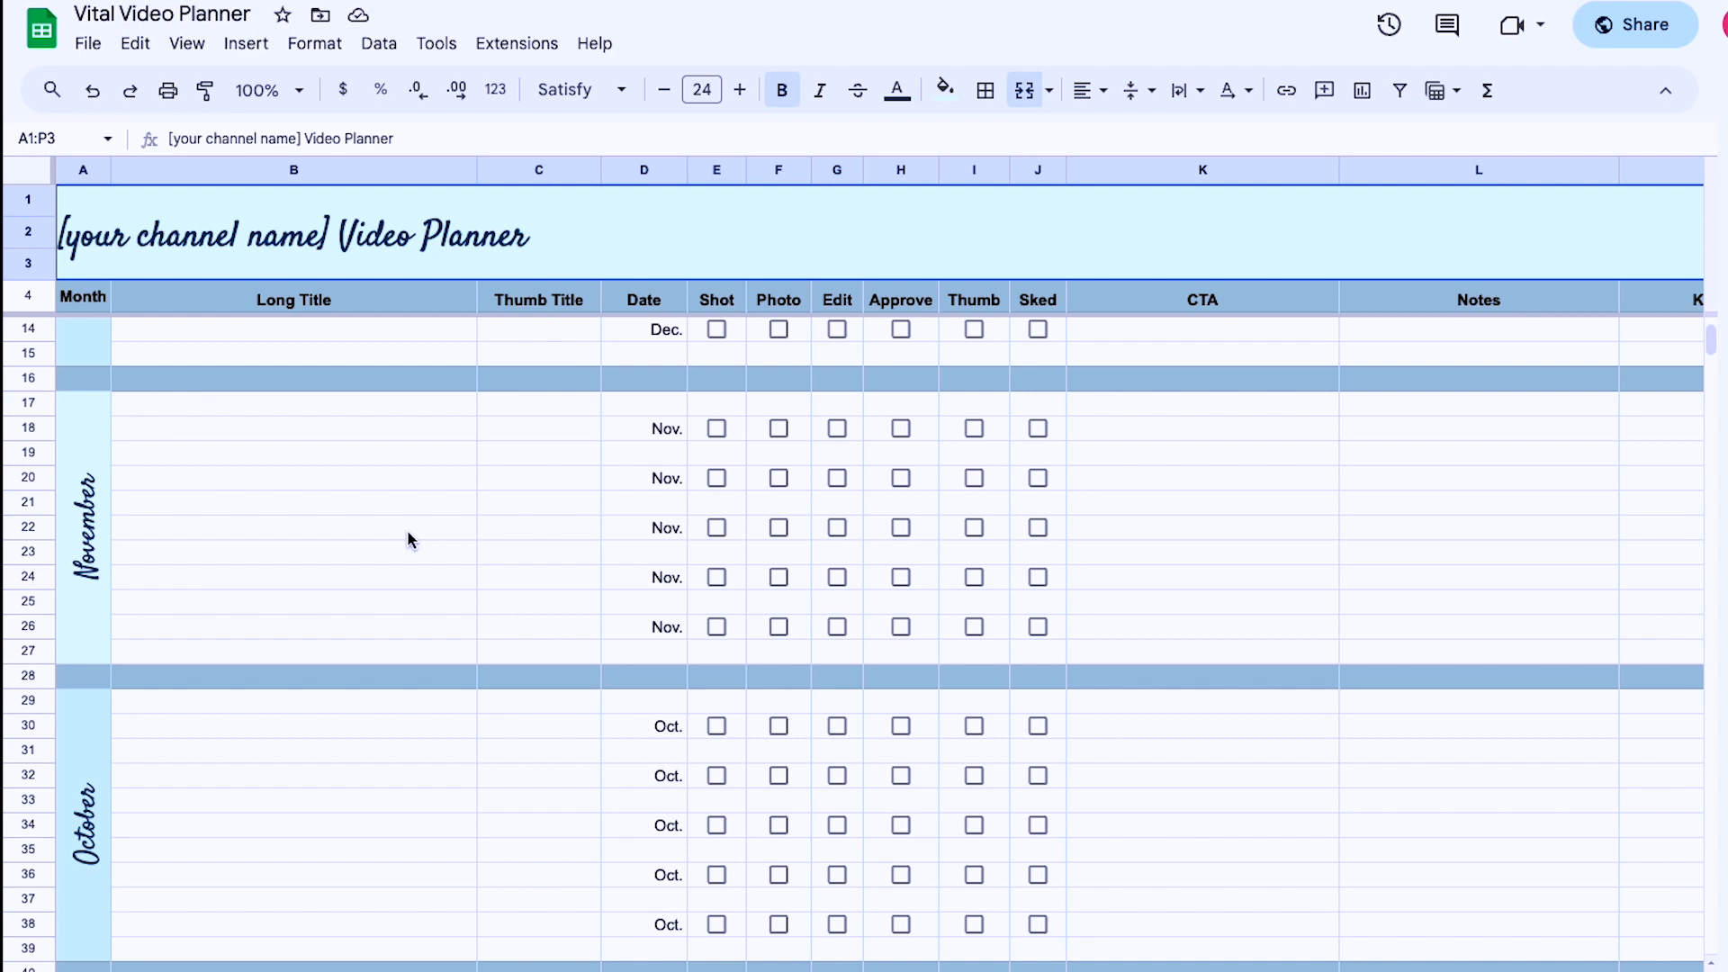
Step: Look through the video planner's monthly sections and the instruction sheet explaining each column
{"action": "scroll", "coordinate": [411, 534], "scroll_direction": "down", "scroll_amount": 2}
{"action": "scroll", "coordinate": [405, 525], "scroll_direction": "up", "scroll_amount": 5}
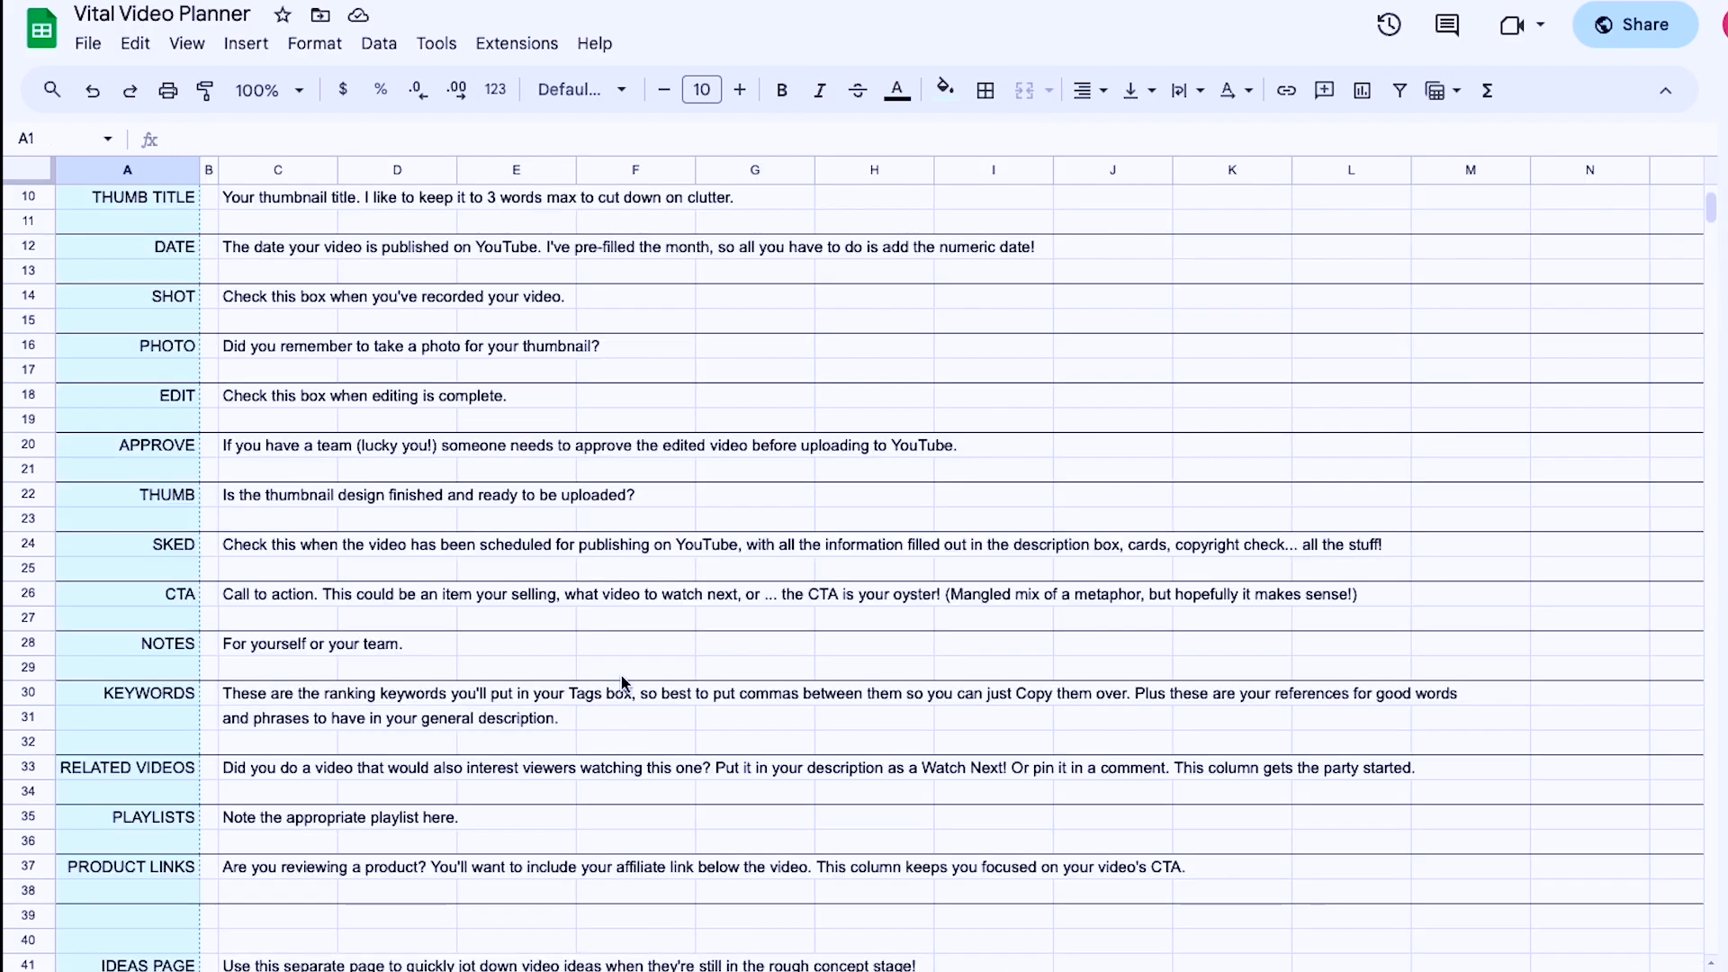
{"action": "scroll", "coordinate": [523, 788], "scroll_direction": "down", "scroll_amount": 3}
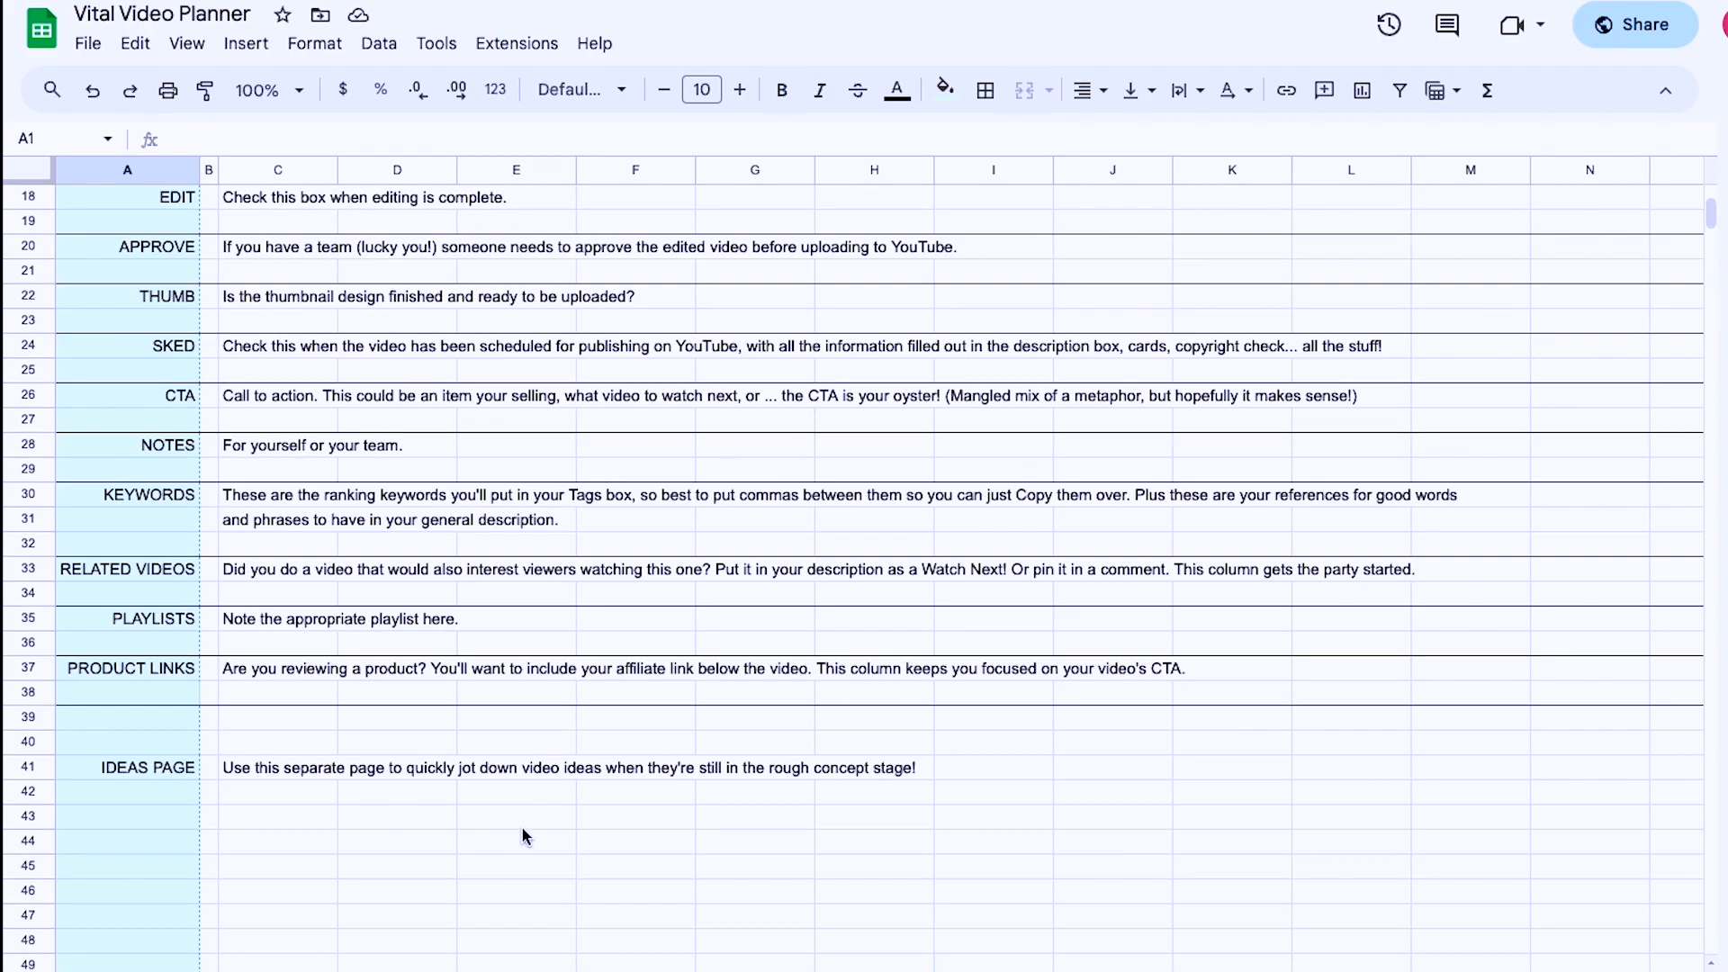
{"action": "scroll", "coordinate": [526, 836], "scroll_direction": "up", "scroll_amount": 6}
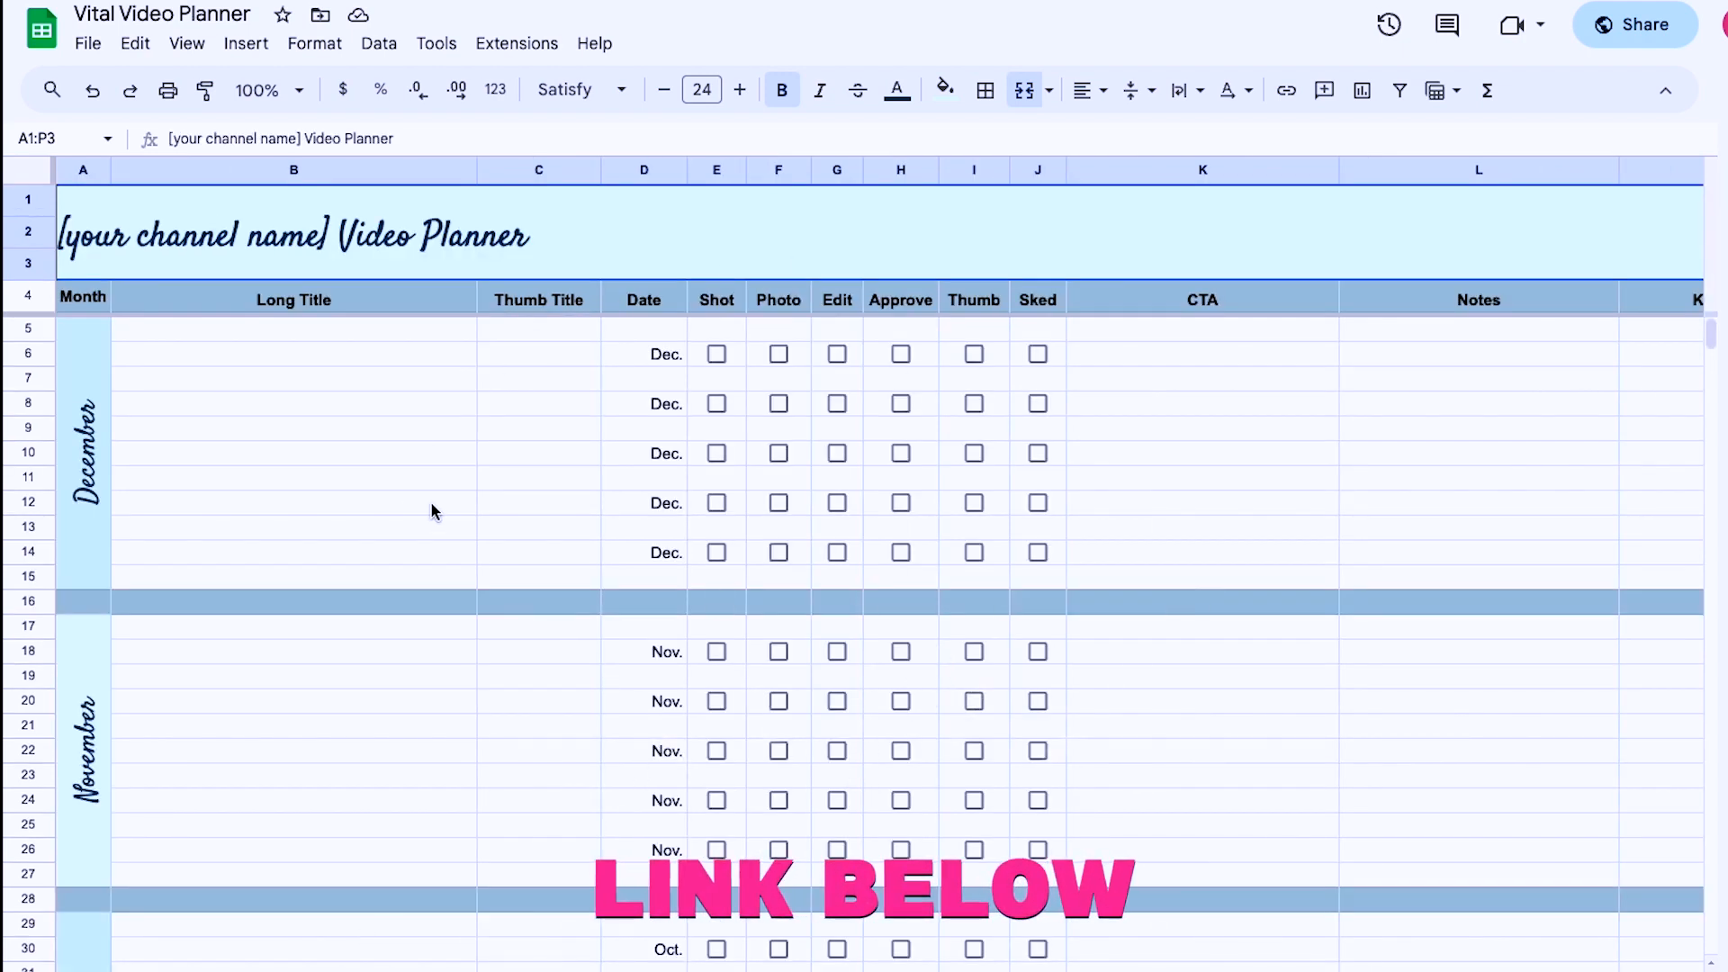
{"action": "scroll", "coordinate": [524, 424], "scroll_direction": "down", "scroll_amount": 1}
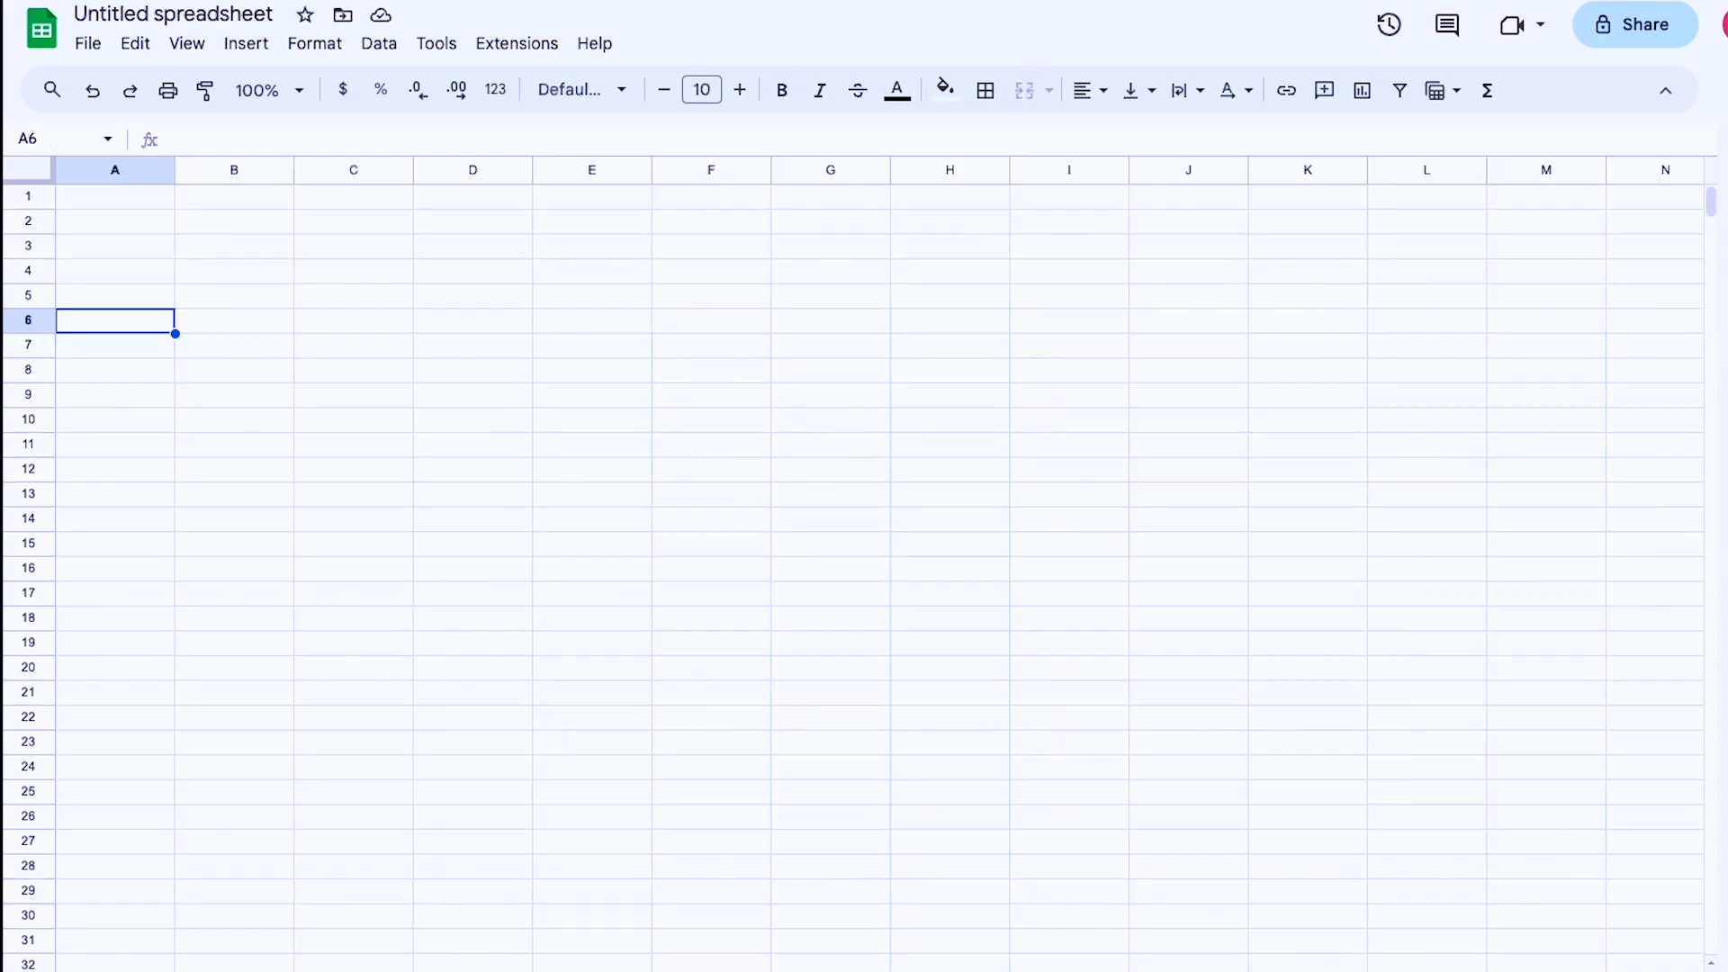
Step: Freeze the blank untitled spreadsheet up to row 1
{"action": "left_click", "coordinate": [312, 528]}
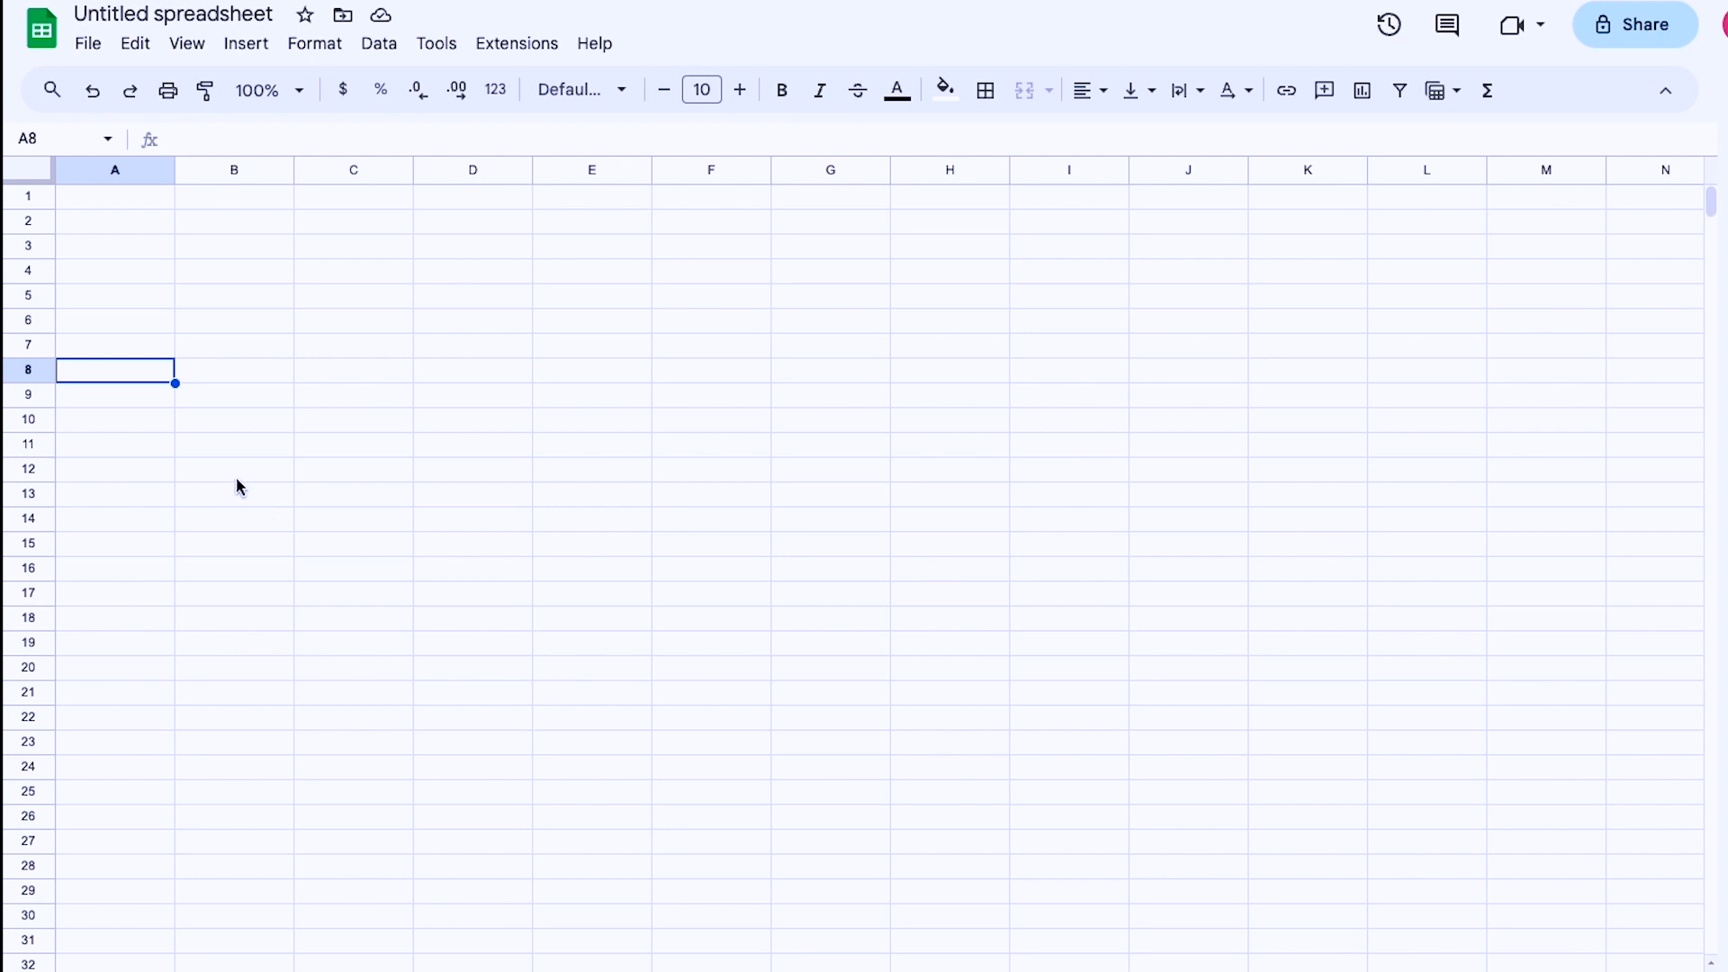
{"action": "left_click", "coordinate": [25, 195]}
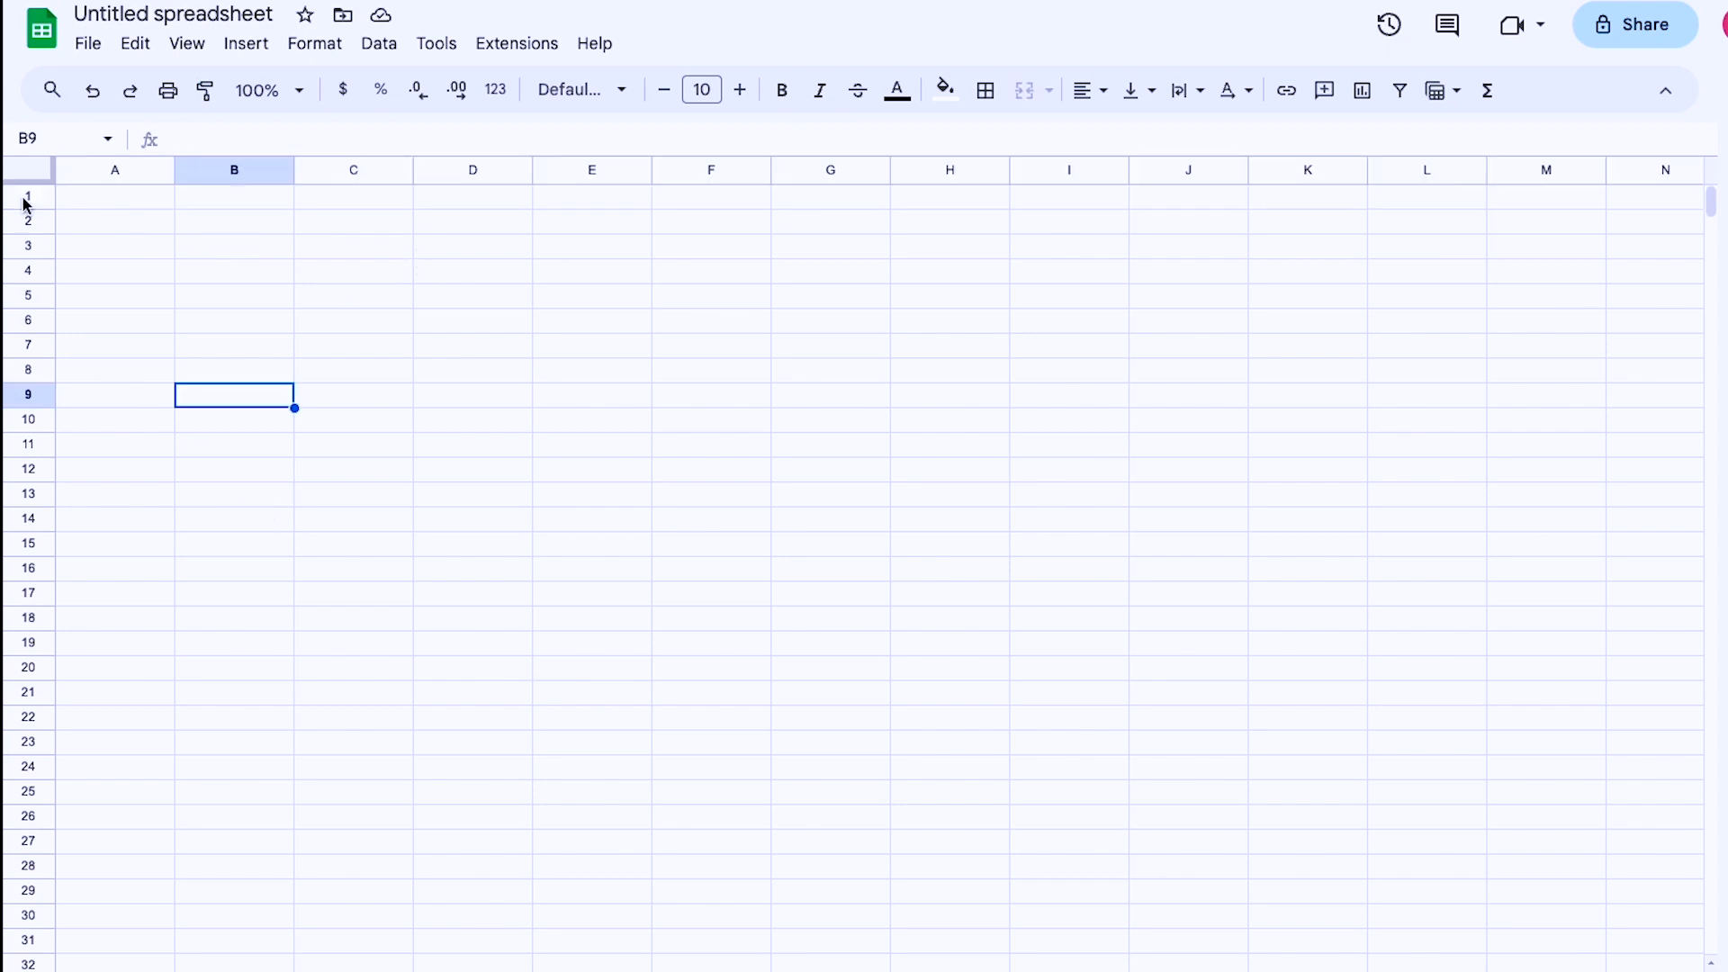
{"action": "left_click", "coordinate": [24, 194]}
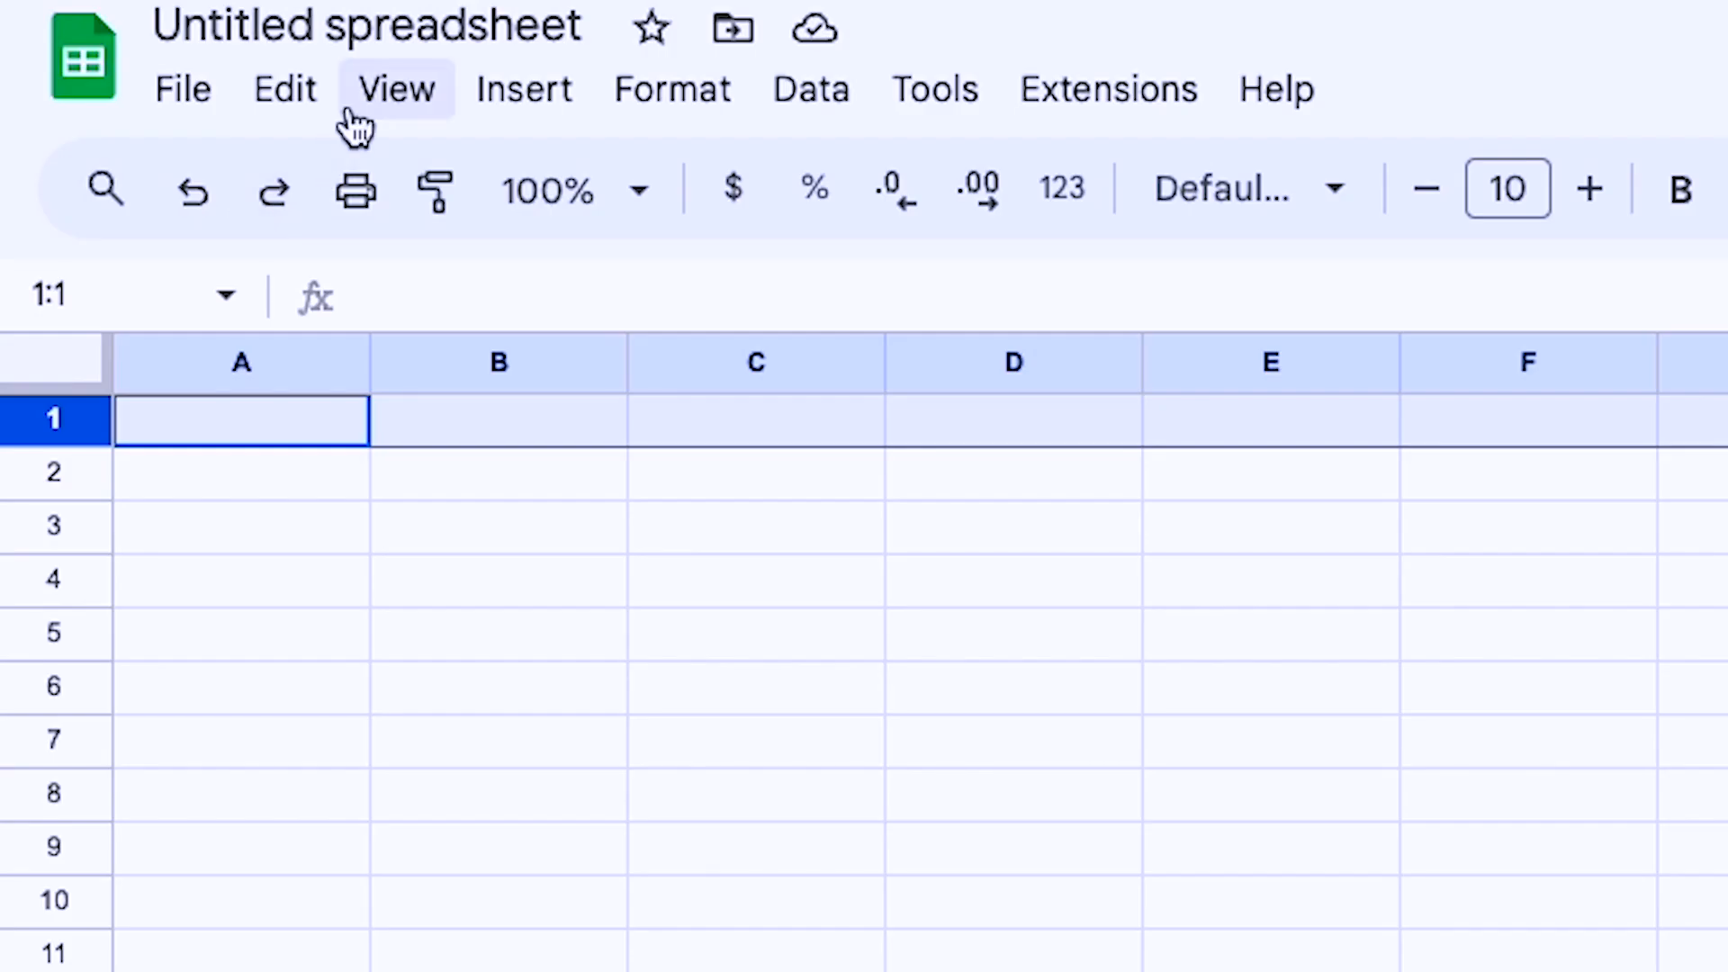
{"action": "left_click", "coordinate": [173, 51]}
{"action": "mouse_move", "coordinate": [571, 294]}
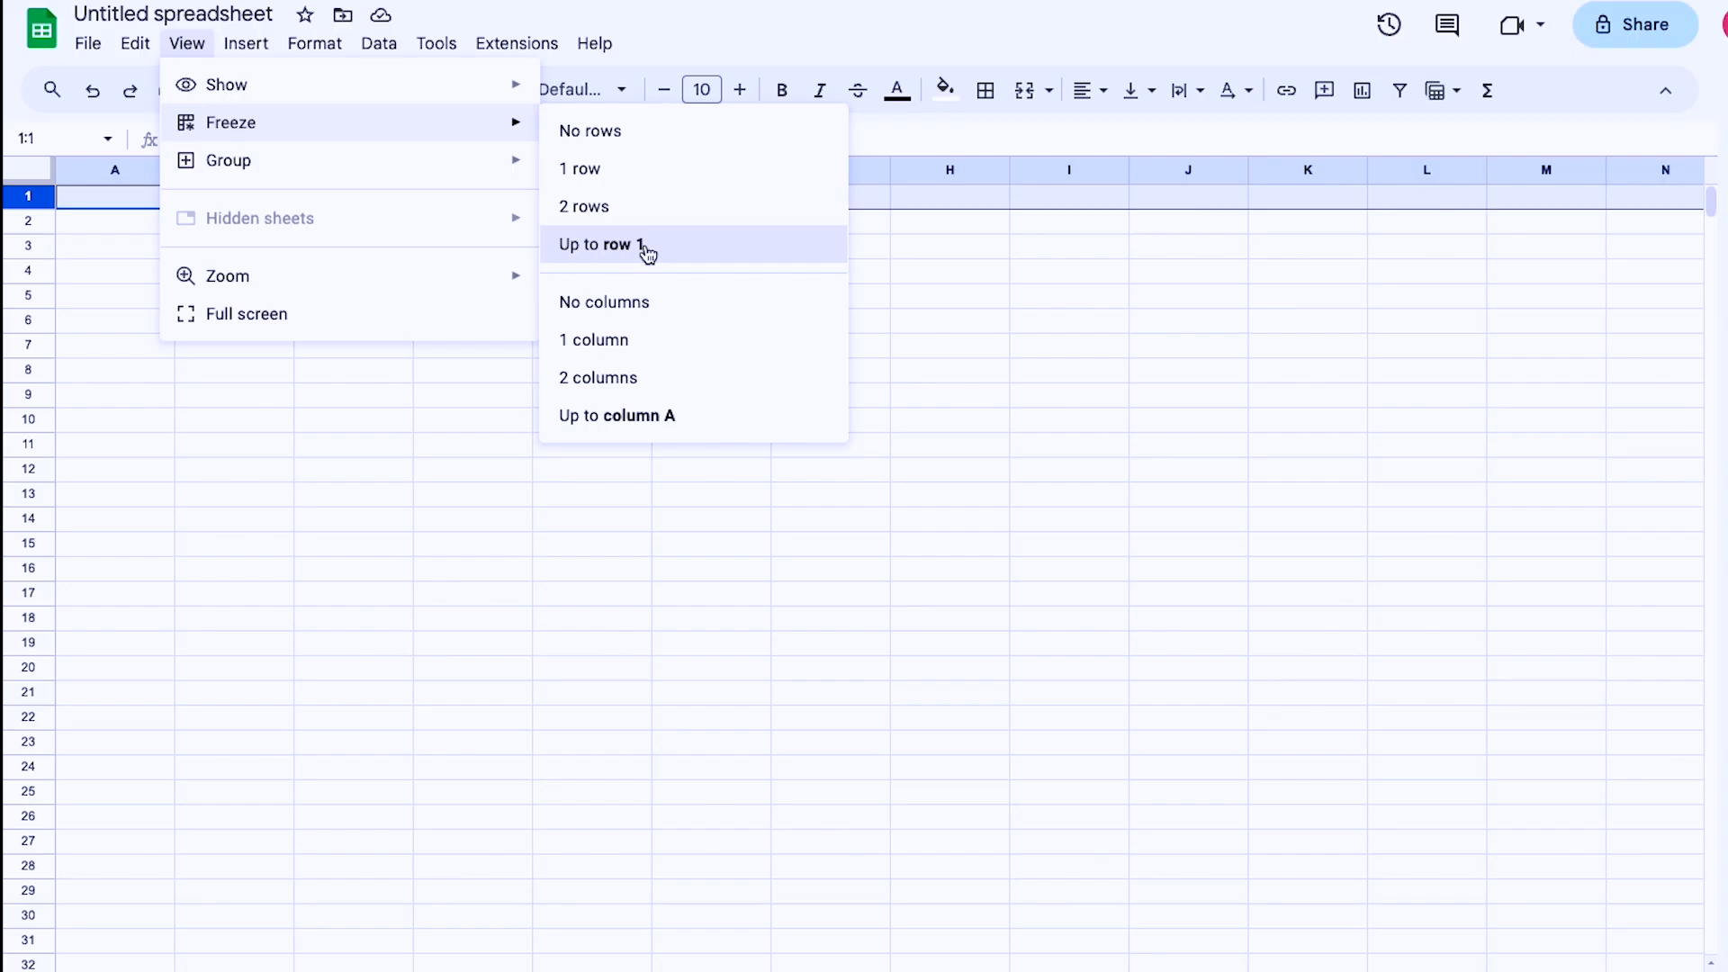
{"action": "left_click", "coordinate": [1391, 538]}
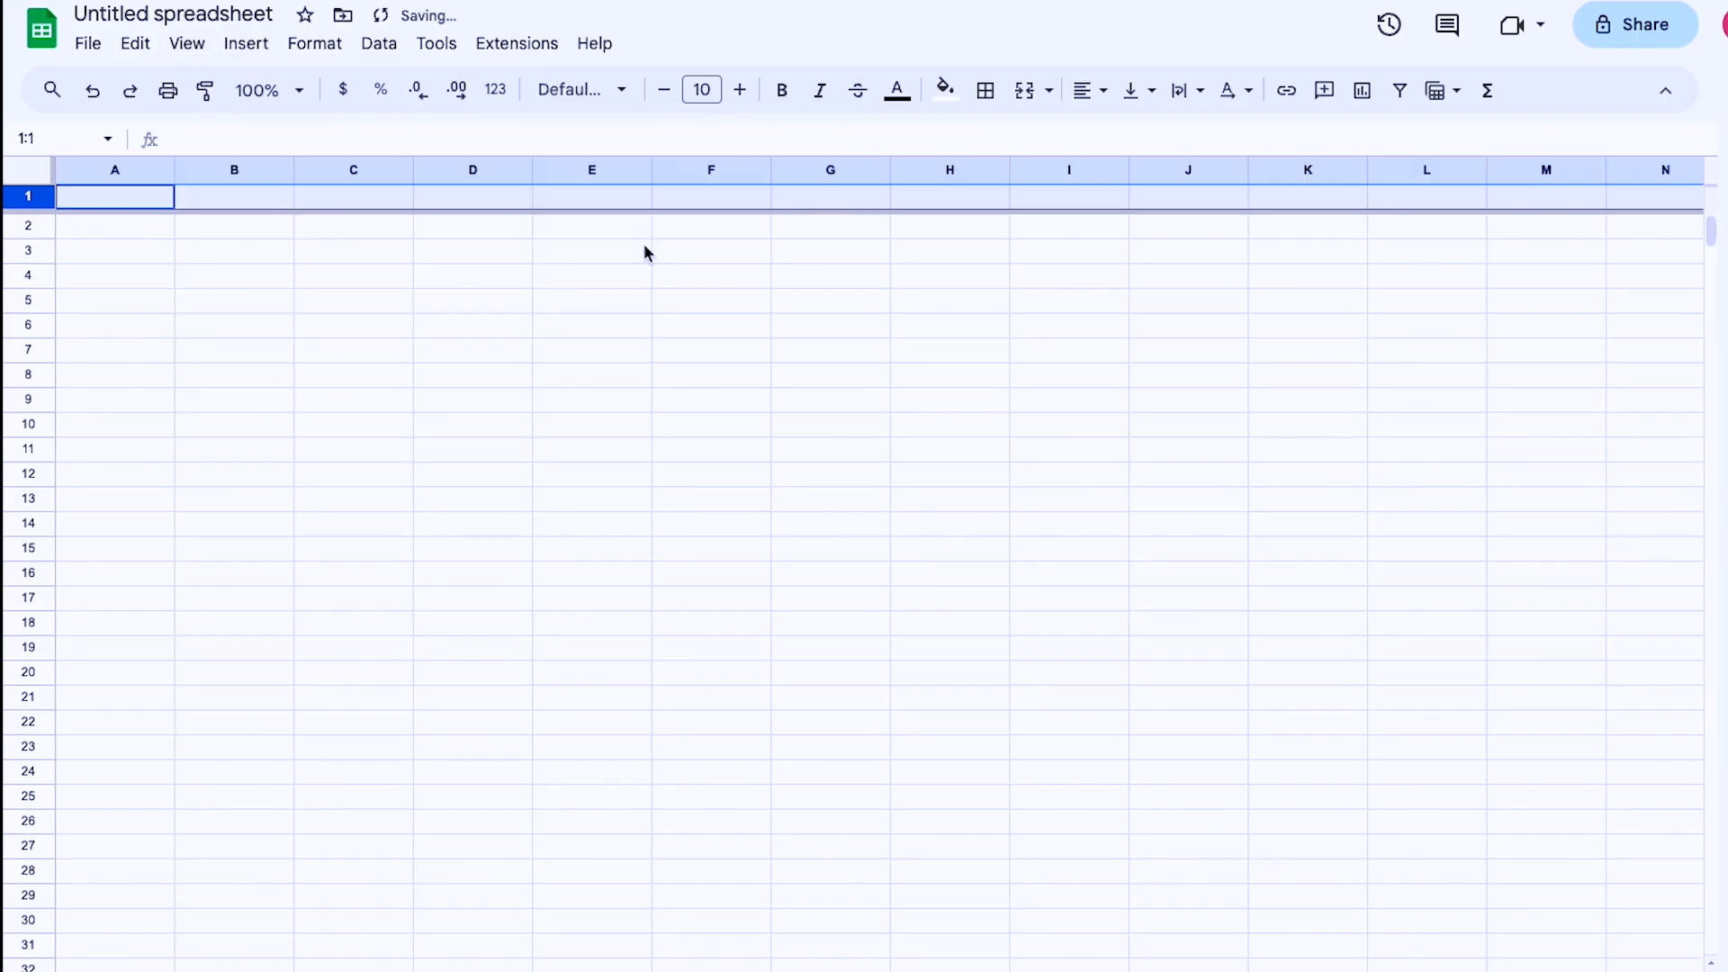
{"action": "left_click", "coordinate": [438, 790]}
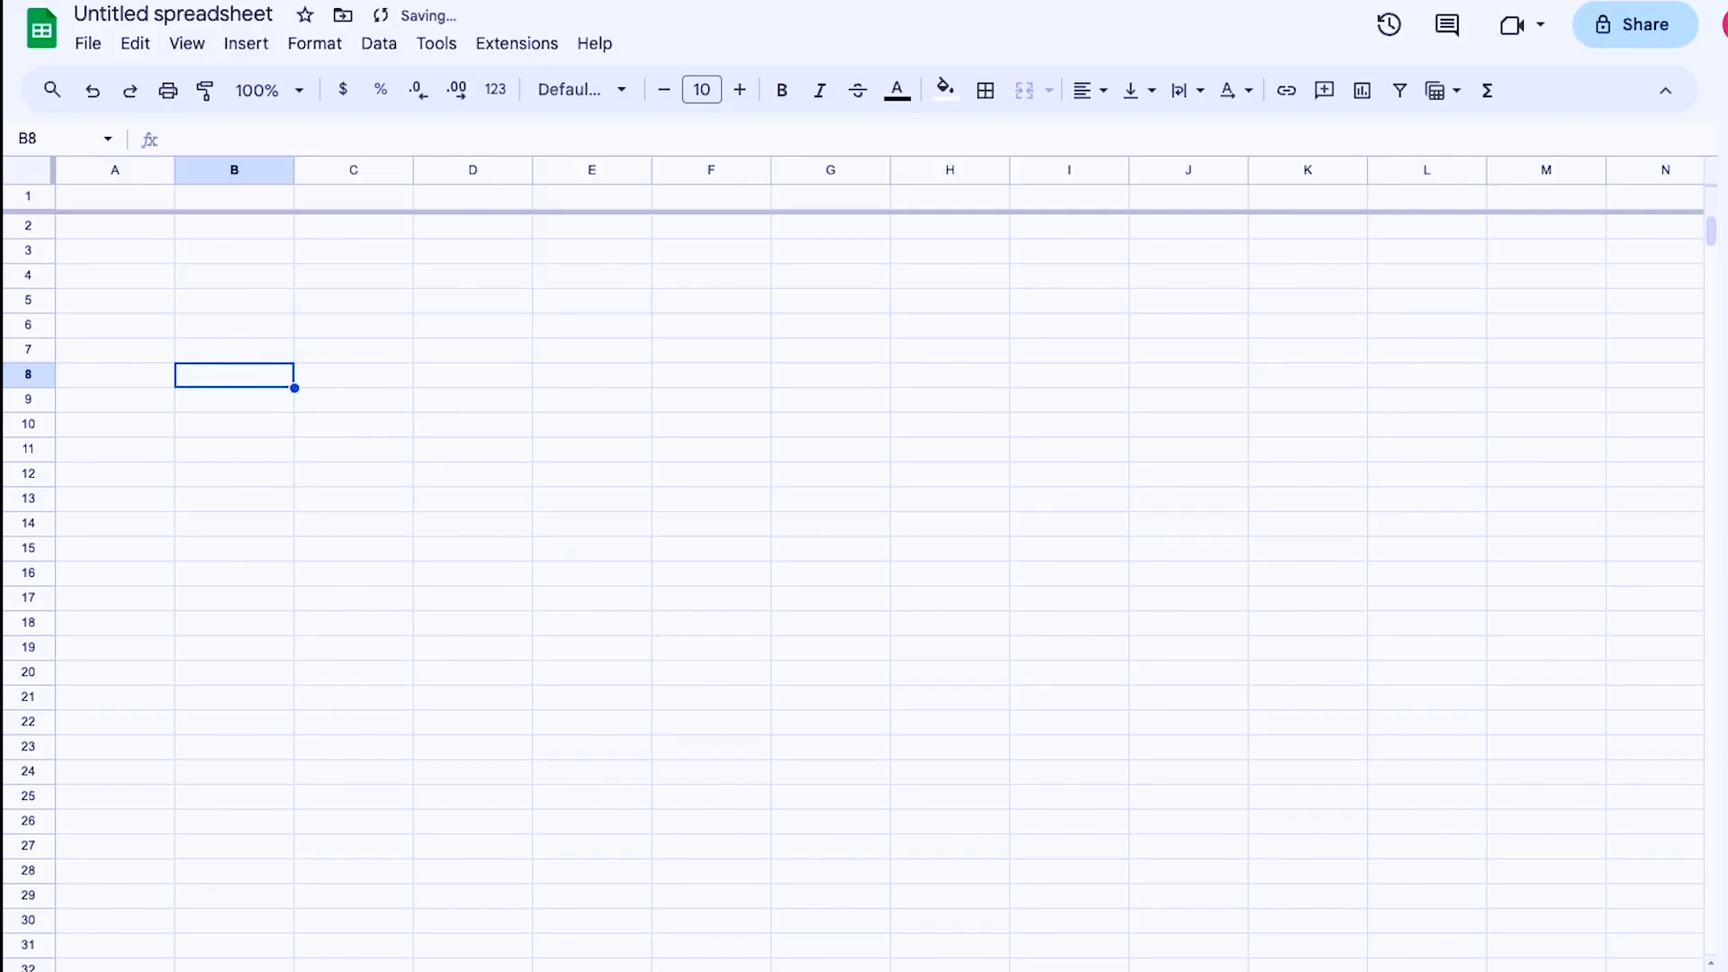
Step: Fill all of row 1 with a medium magenta-purple background colour
{"action": "left_click", "coordinate": [45, 200]}
{"action": "left_click", "coordinate": [944, 89]}
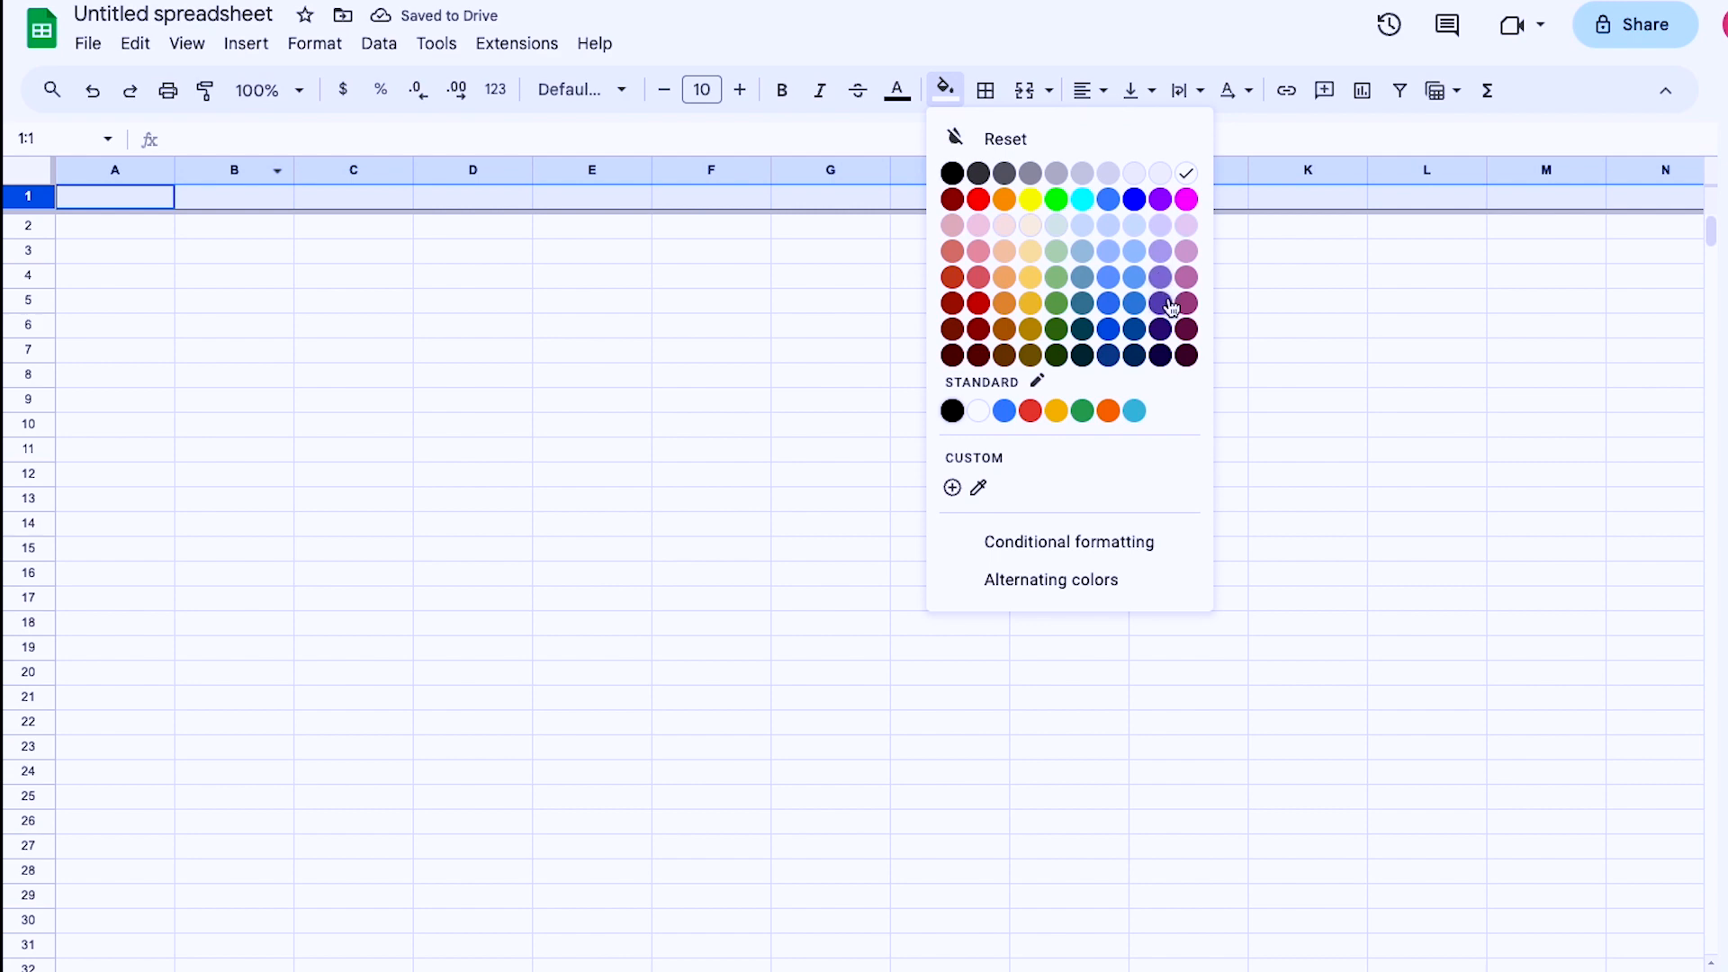
{"action": "left_click", "coordinate": [1186, 277]}
{"action": "left_click", "coordinate": [518, 346]}
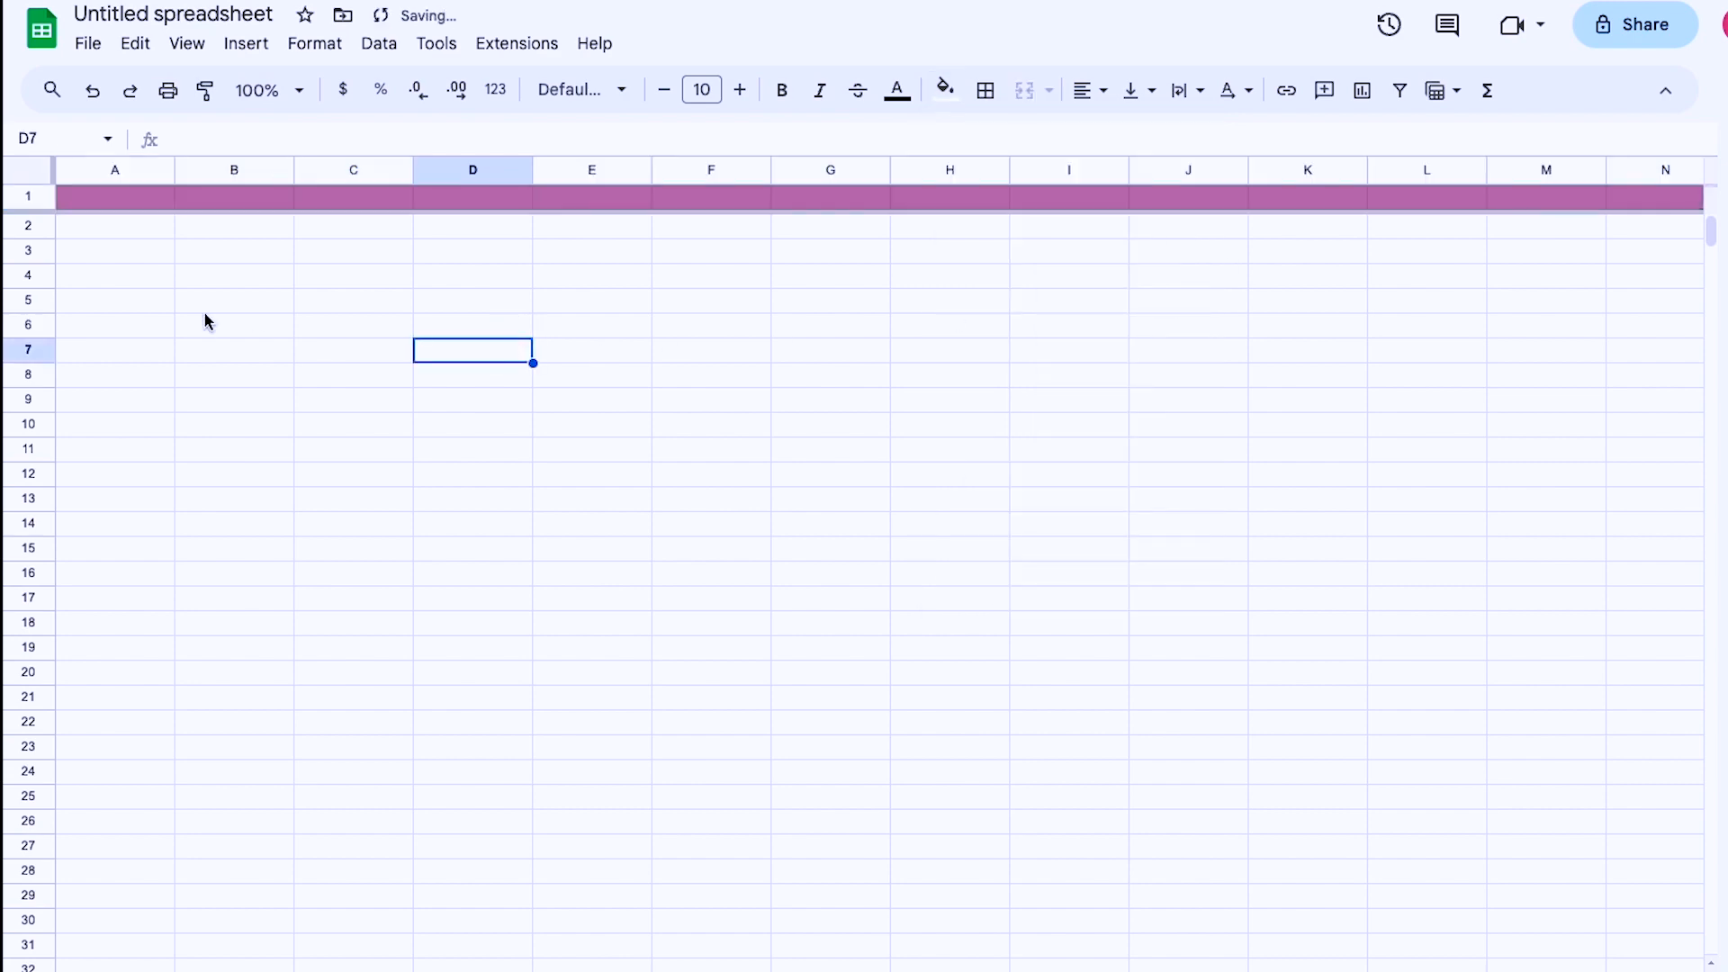
Step: Enter "hello" in A3, "this row" in A6 and "is moving" in A9
{"action": "scroll", "coordinate": [189, 347], "scroll_direction": "down", "scroll_amount": 3}
{"action": "scroll", "coordinate": [180, 346], "scroll_direction": "down", "scroll_amount": 4}
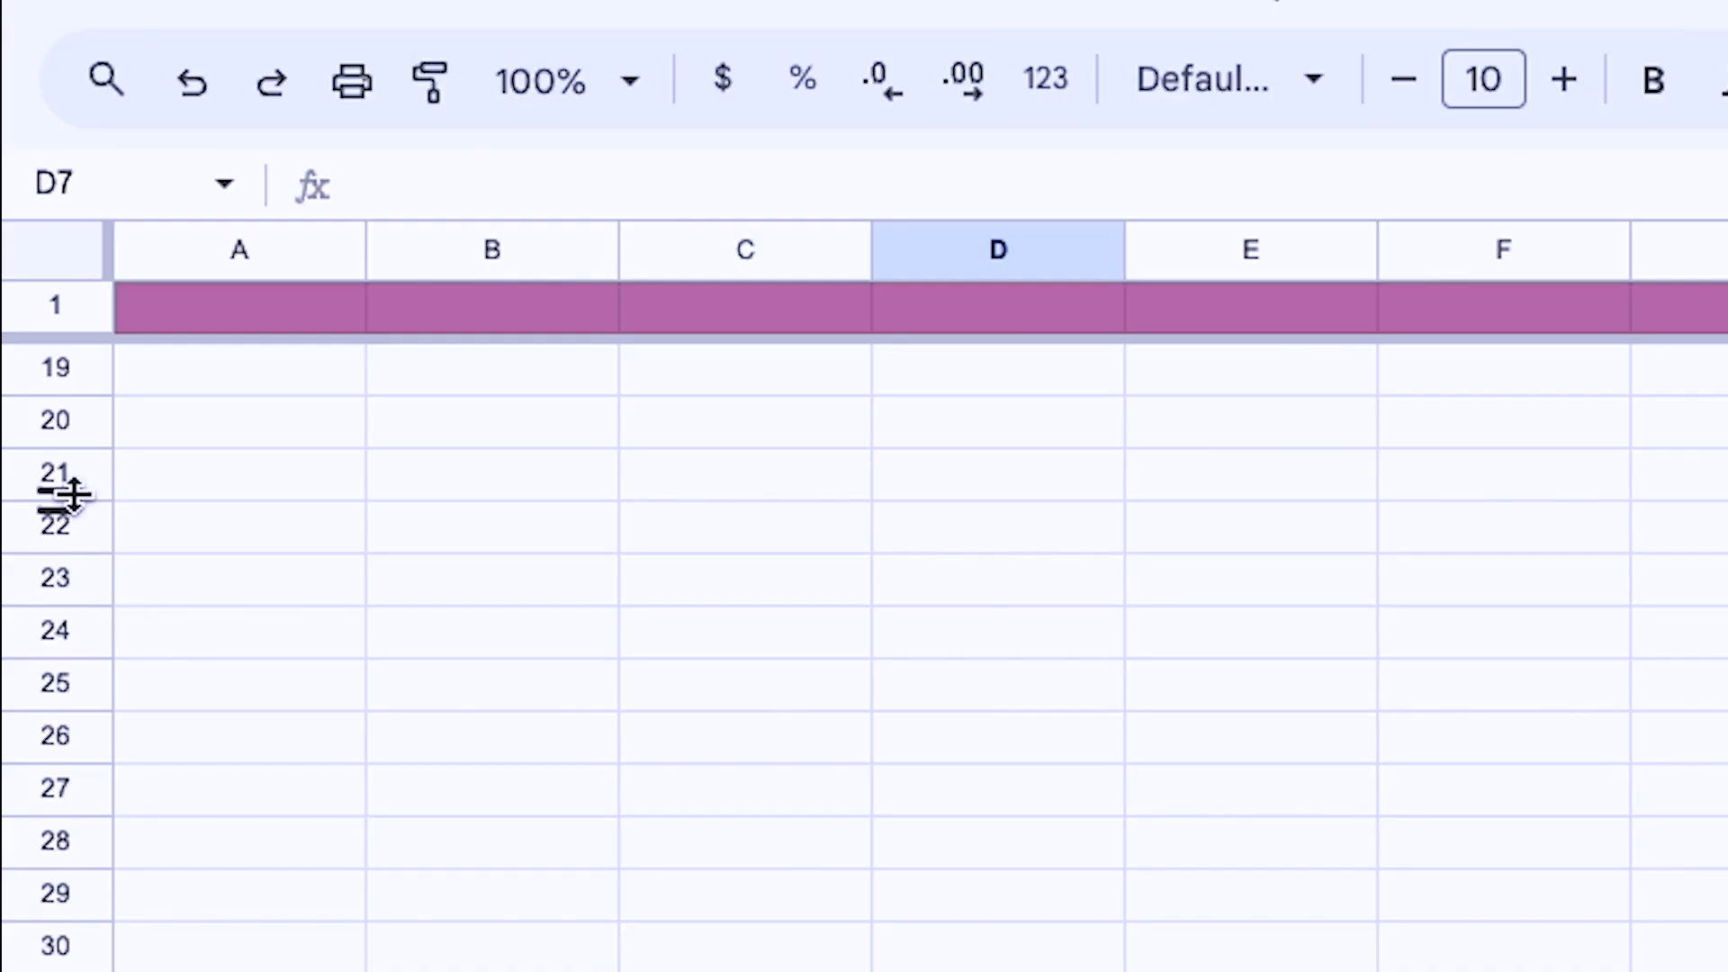
{"action": "scroll", "coordinate": [63, 486], "scroll_direction": "down", "scroll_amount": 2}
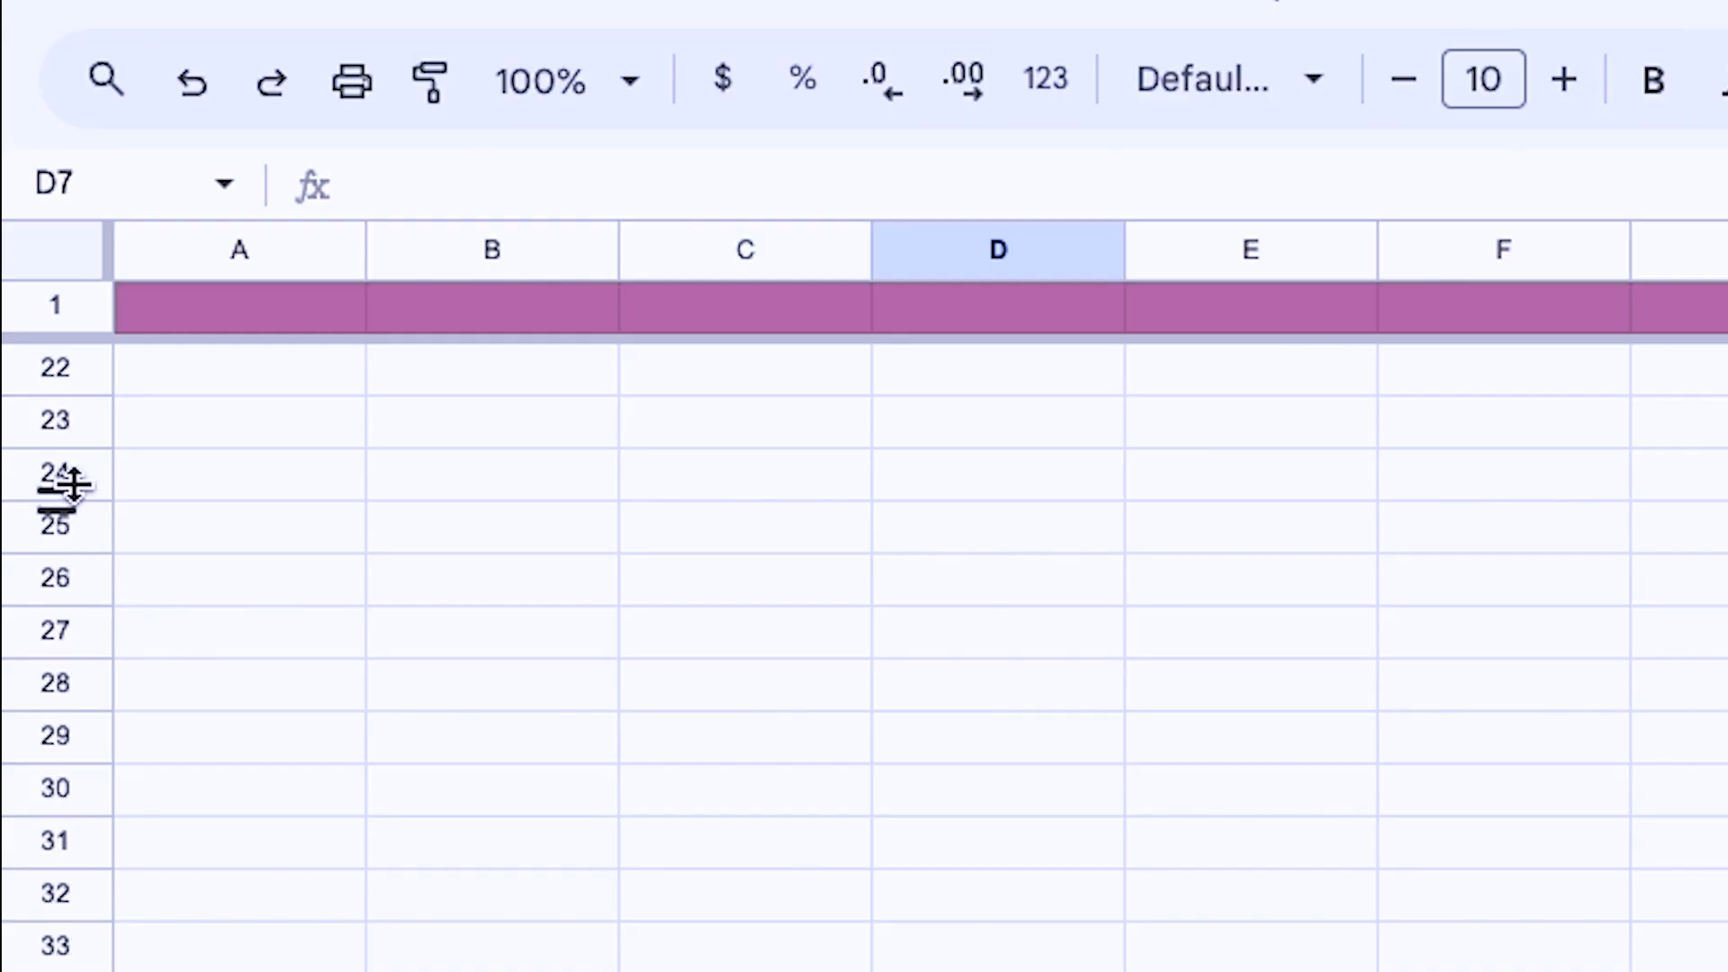
{"action": "scroll", "coordinate": [115, 432], "scroll_direction": "down", "scroll_amount": 3}
{"action": "scroll", "coordinate": [200, 522], "scroll_direction": "up", "scroll_amount": 8}
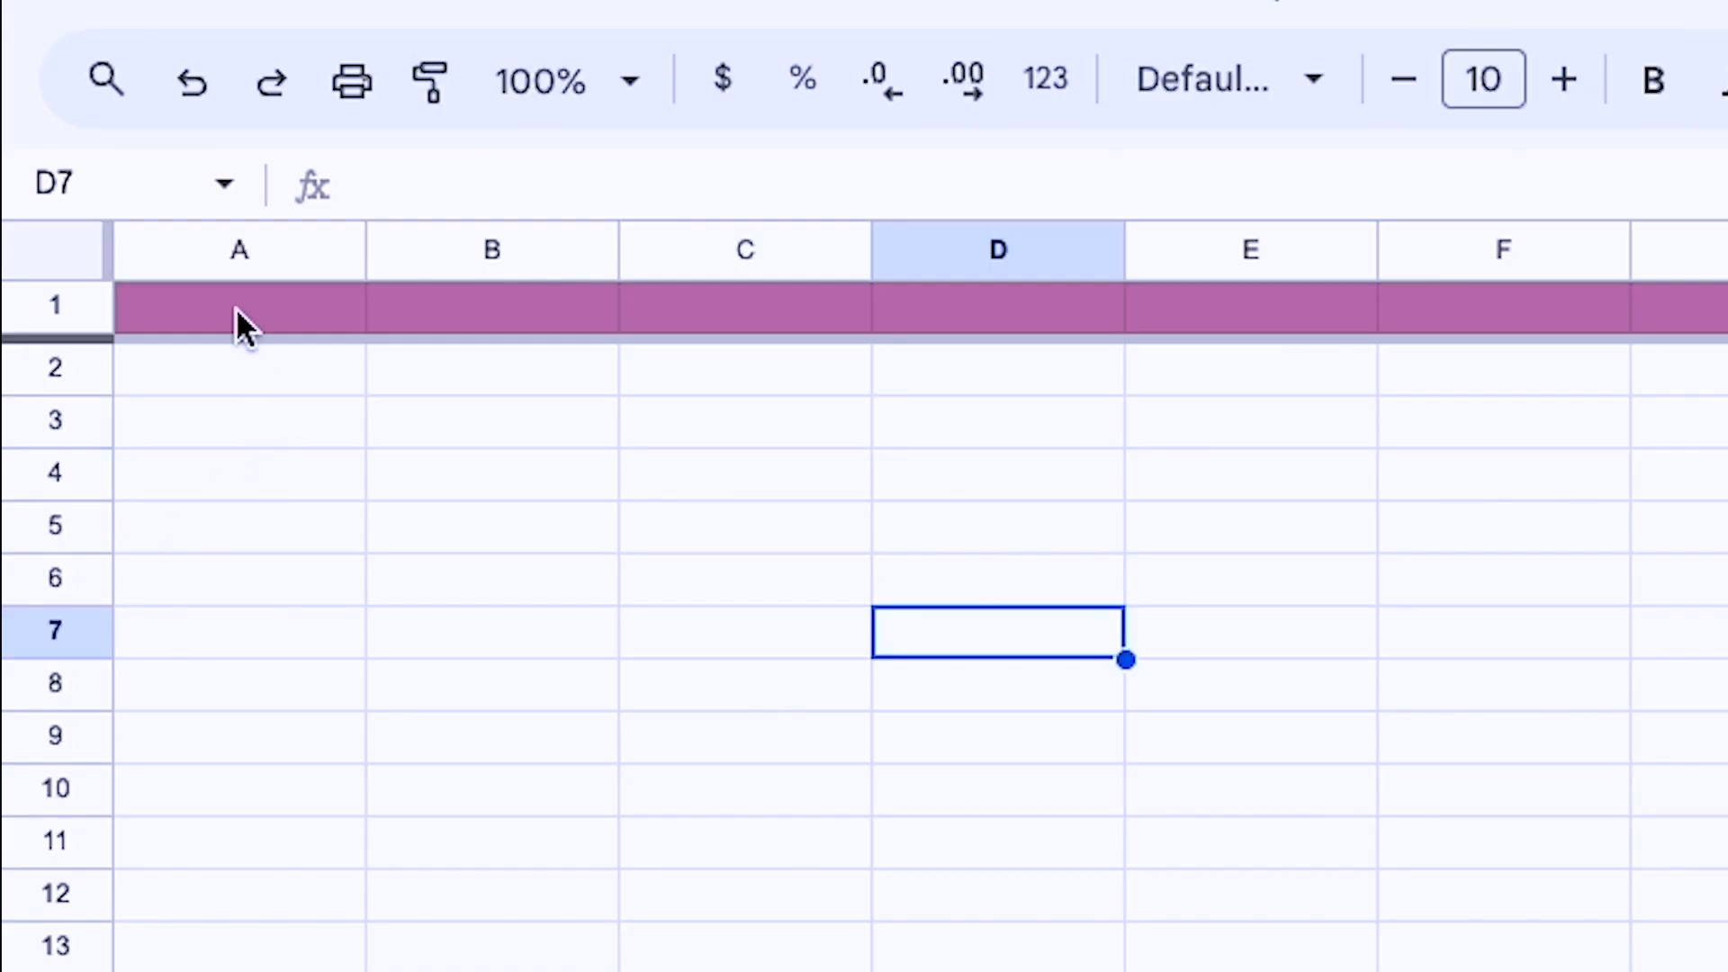
{"action": "left_click", "coordinate": [248, 419]}
{"action": "type", "text": "a"}
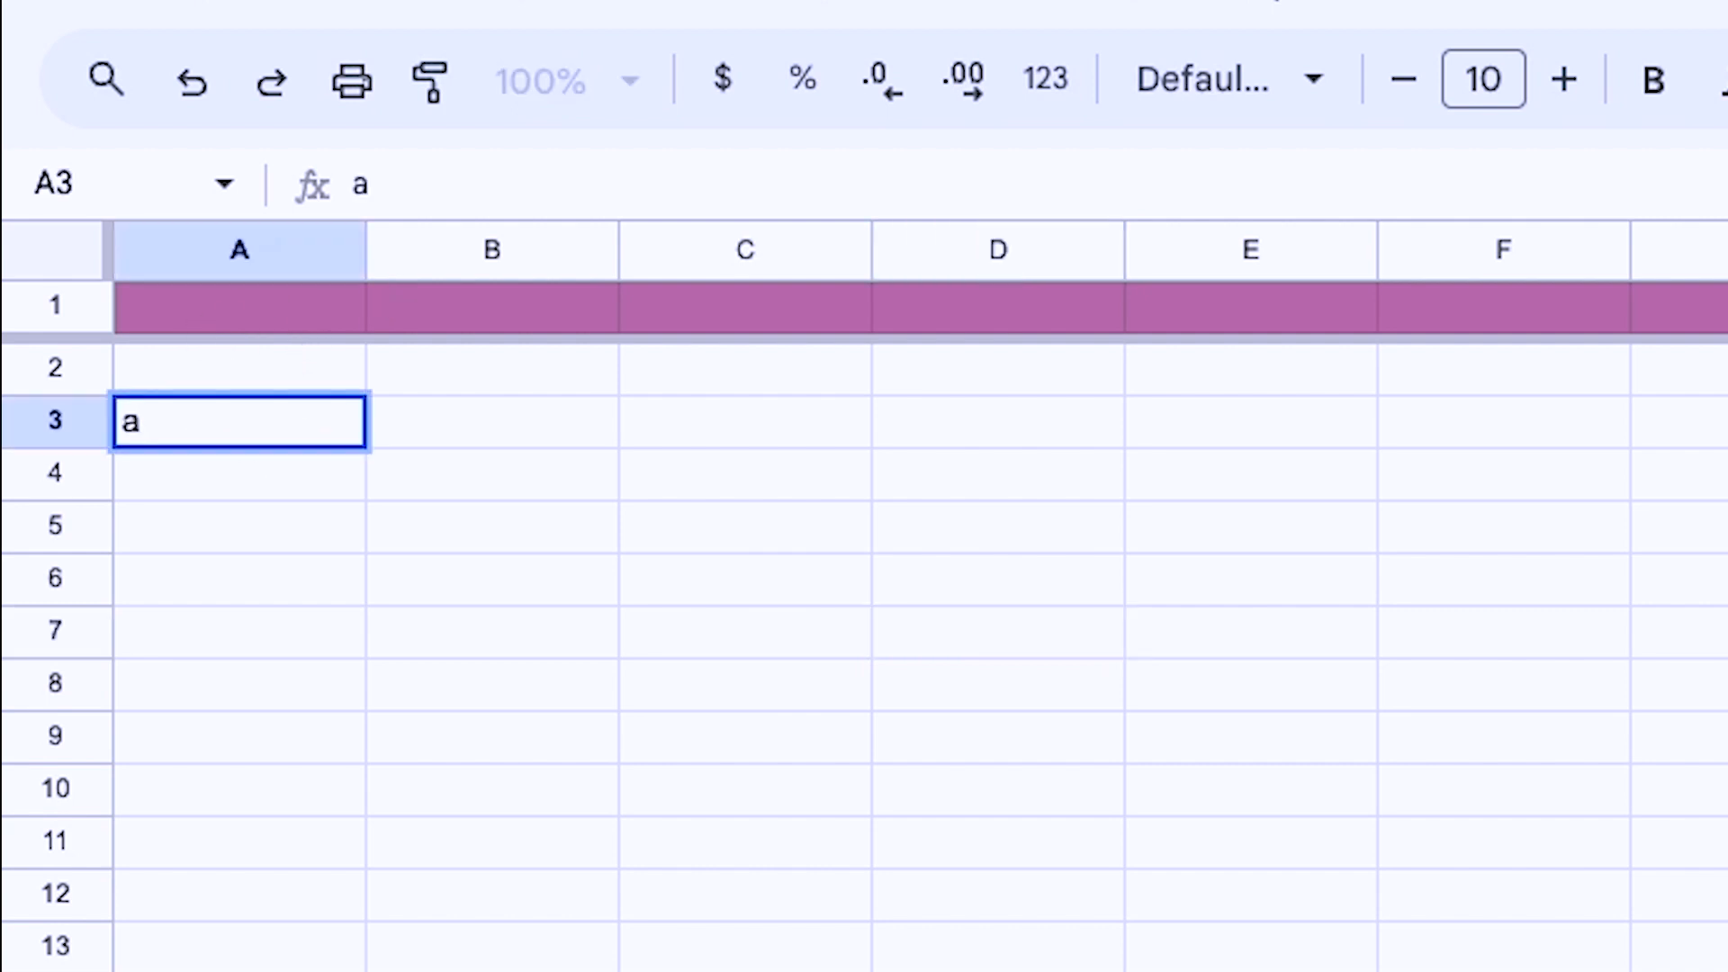
{"action": "left_click", "coordinate": [921, 886]}
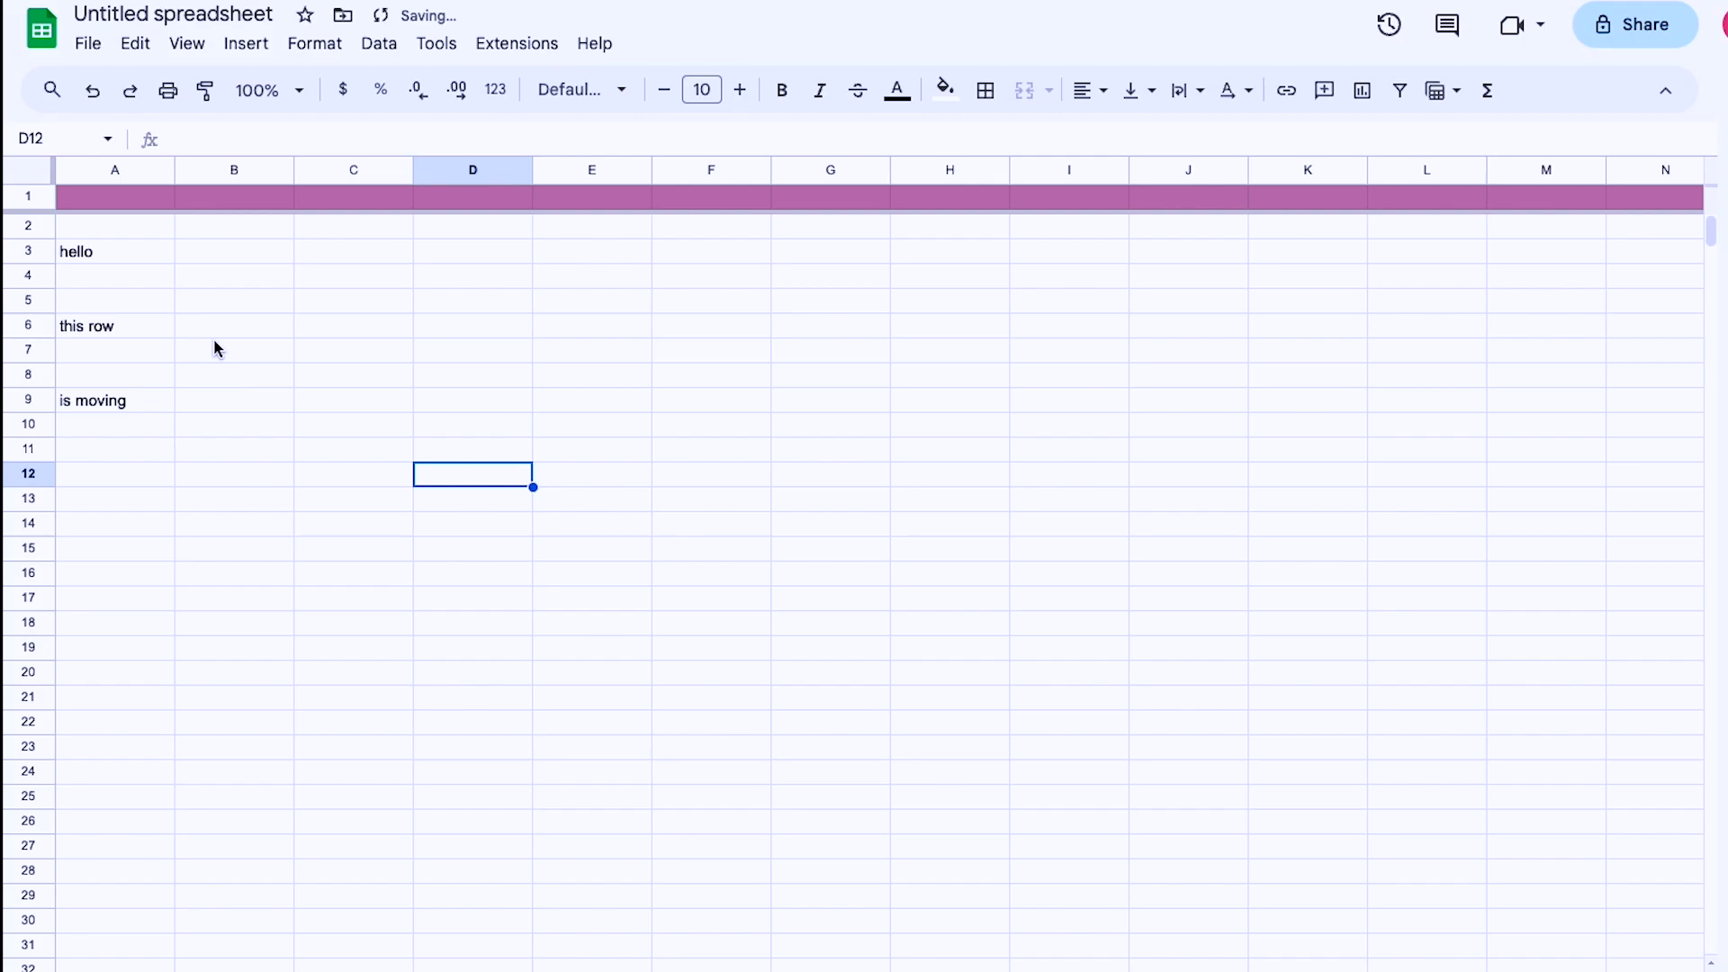
Step: Freeze the rows up to row 15, using cell B15 as the reference
{"action": "scroll", "coordinate": [448, 614], "scroll_direction": "down", "scroll_amount": 1}
{"action": "scroll", "coordinate": [446, 621], "scroll_direction": "down", "scroll_amount": 5}
{"action": "scroll", "coordinate": [437, 603], "scroll_direction": "up", "scroll_amount": 5}
{"action": "scroll", "coordinate": [432, 590], "scroll_direction": "up", "scroll_amount": 1}
{"action": "left_click", "coordinate": [291, 310]}
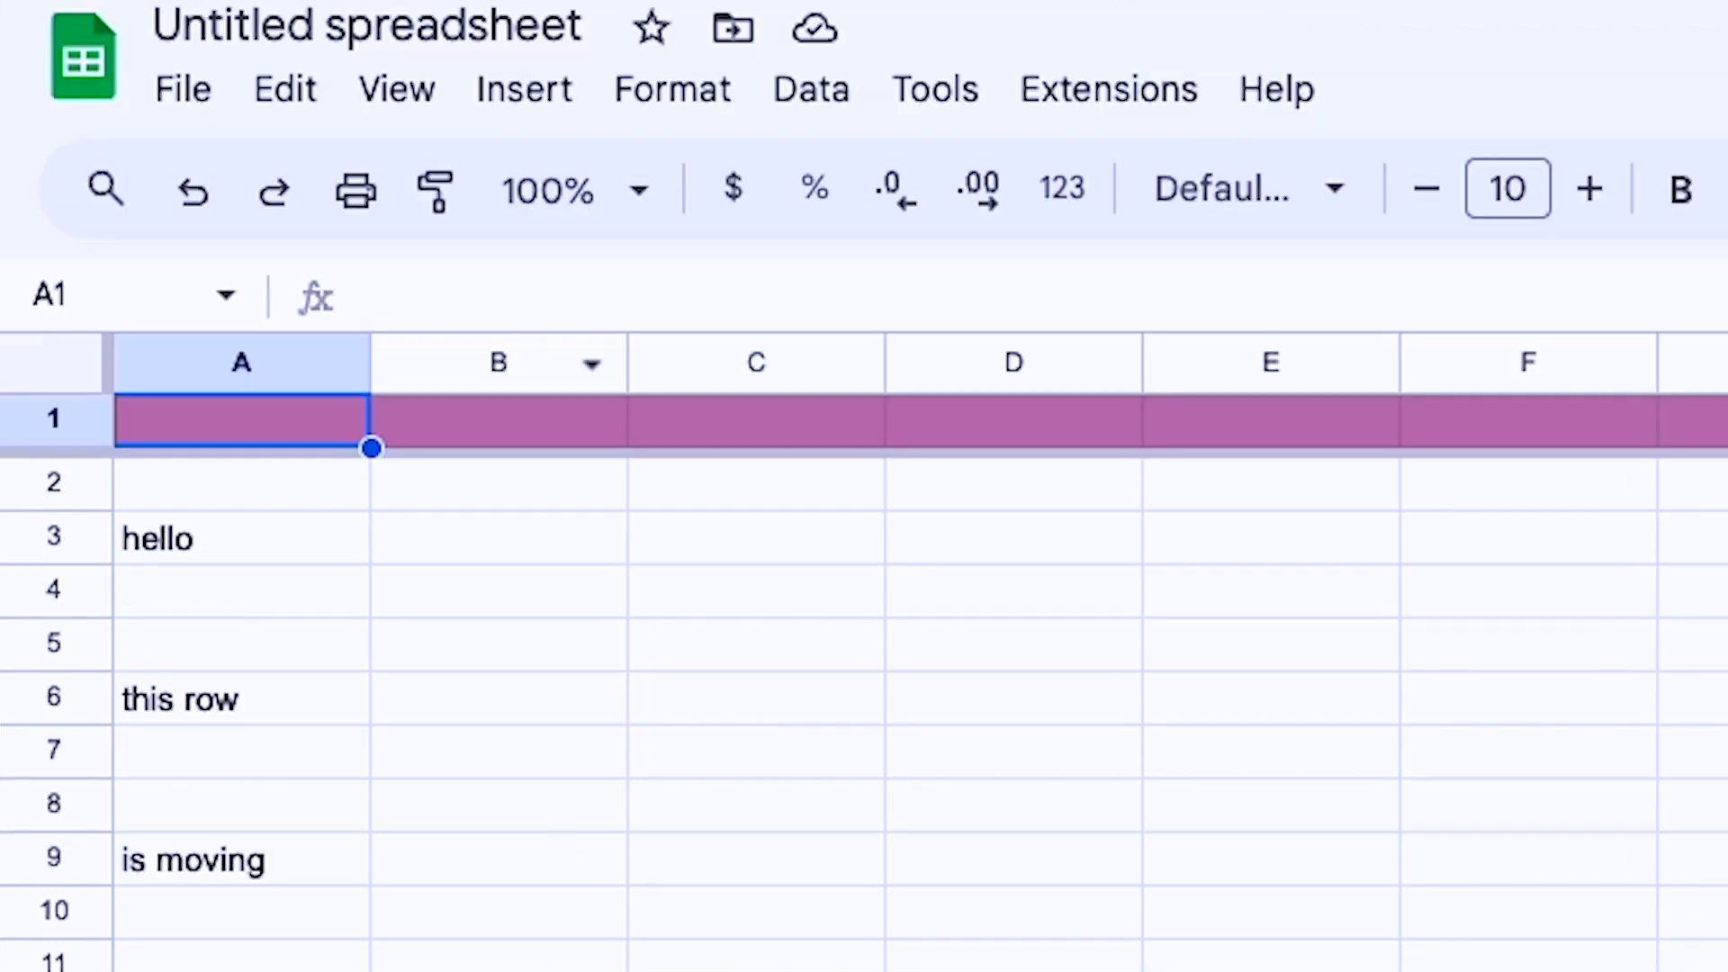
{"action": "left_click", "coordinate": [585, 971]}
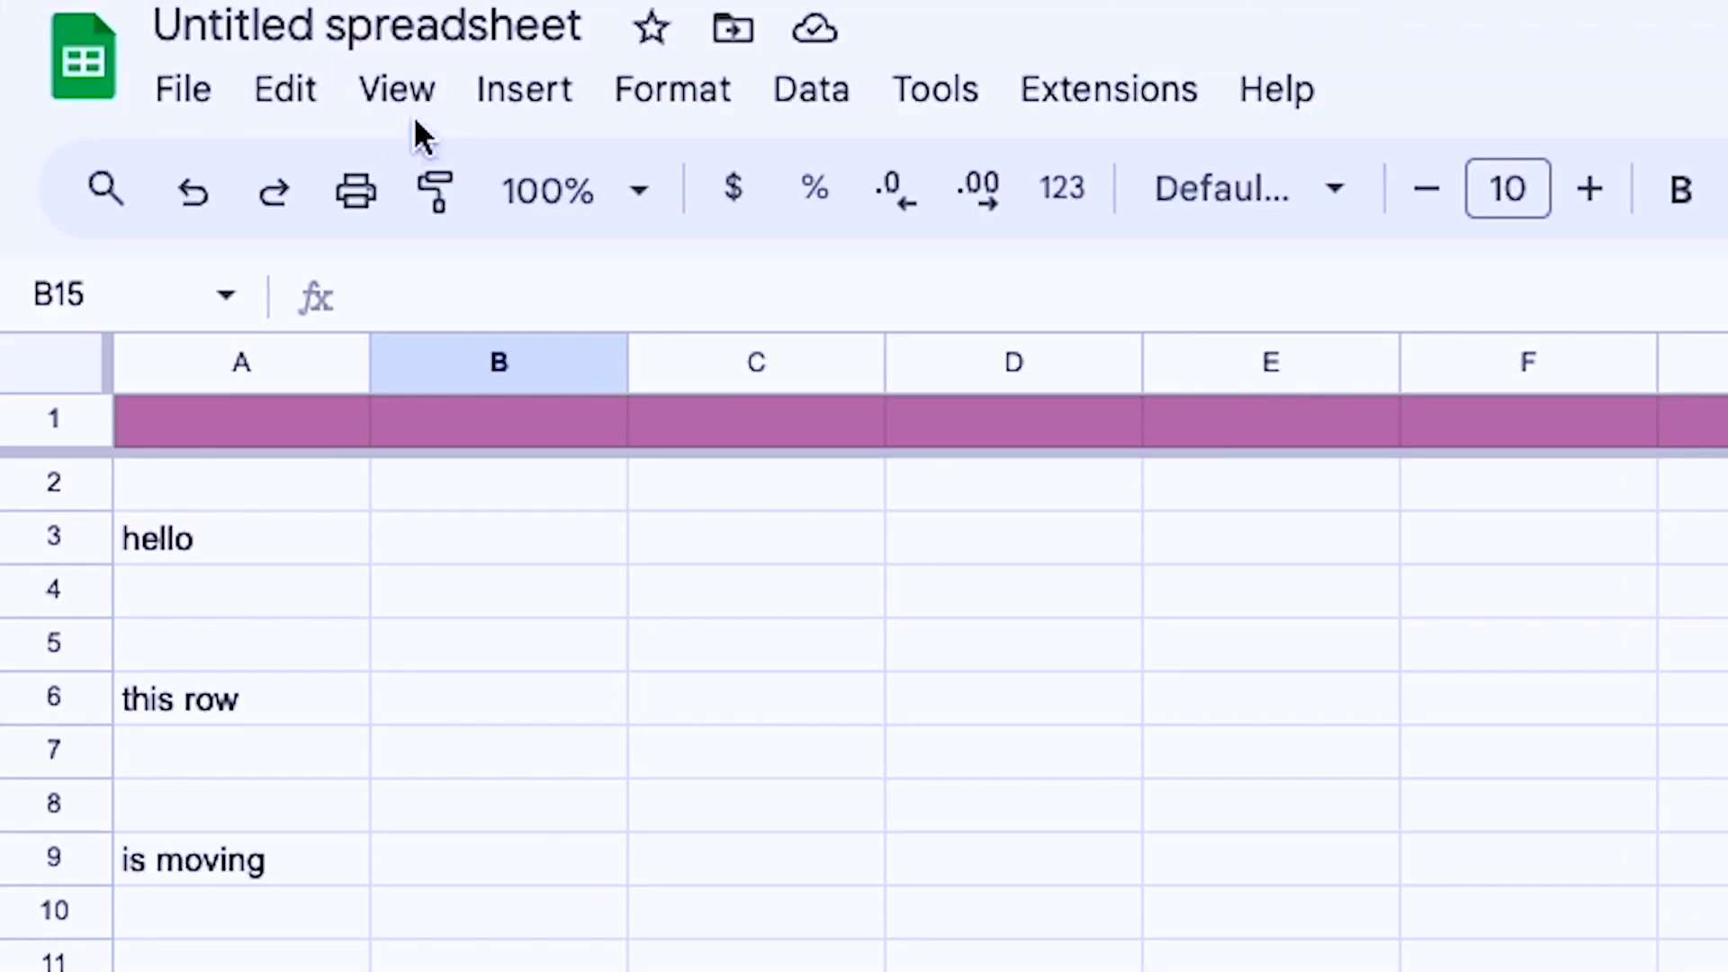
{"action": "left_click", "coordinate": [403, 87]}
{"action": "mouse_move", "coordinate": [538, 281]}
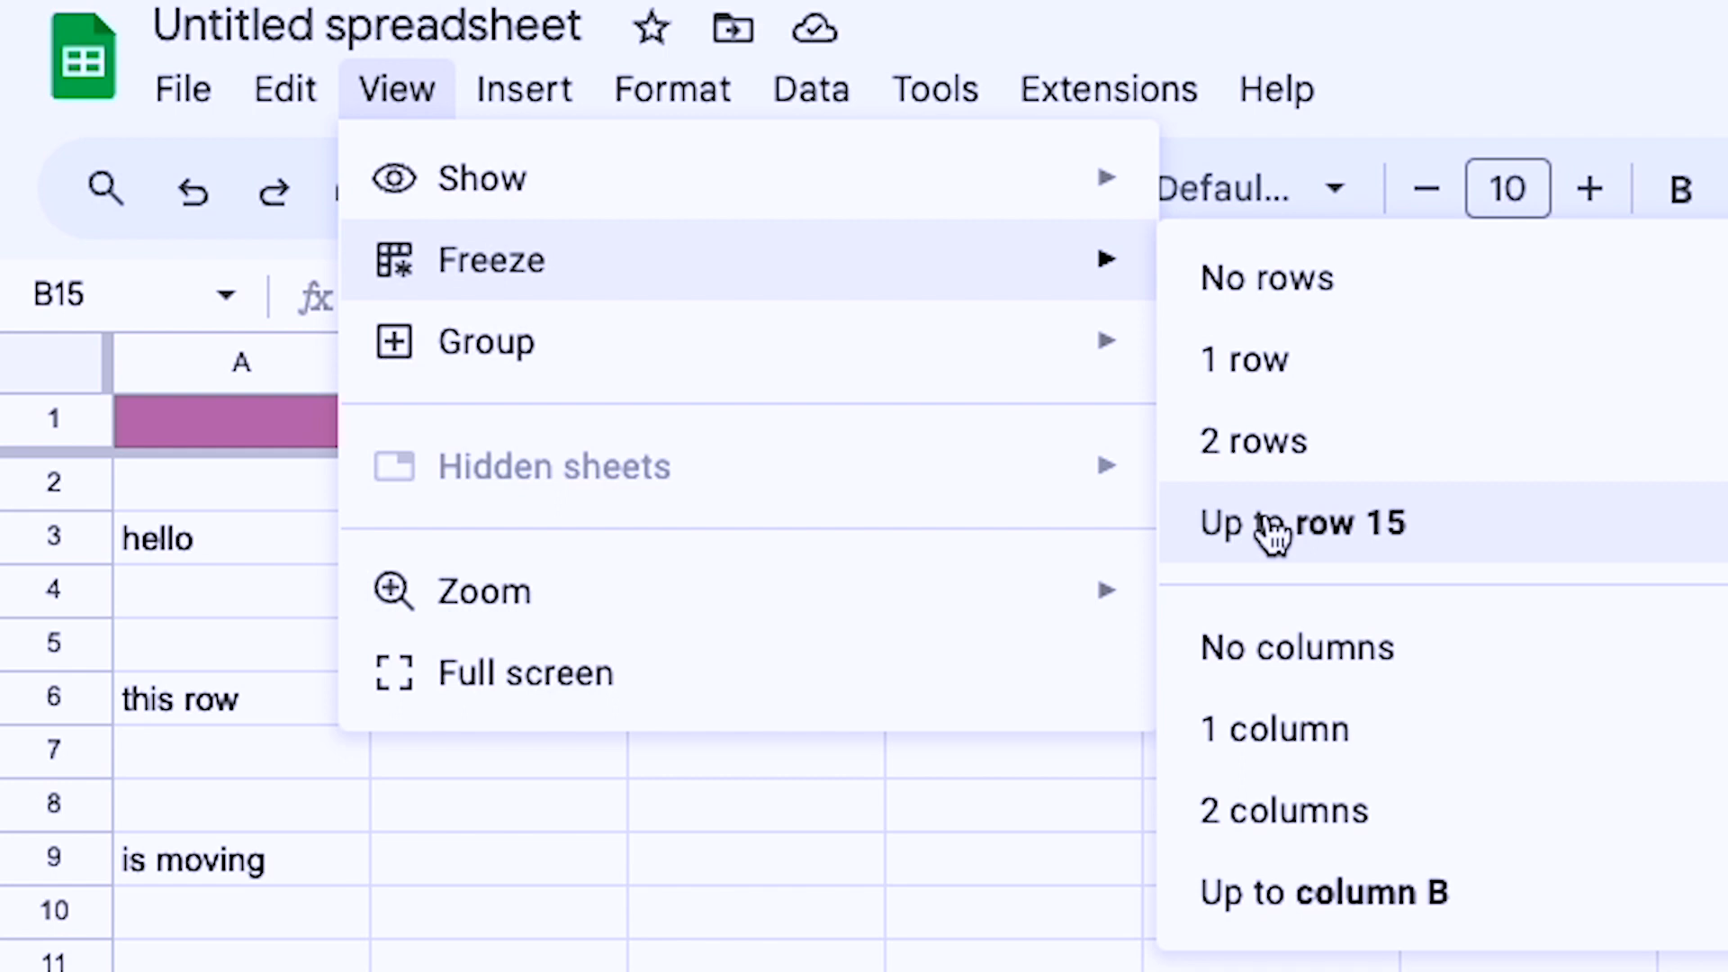
{"action": "left_click", "coordinate": [1354, 548]}
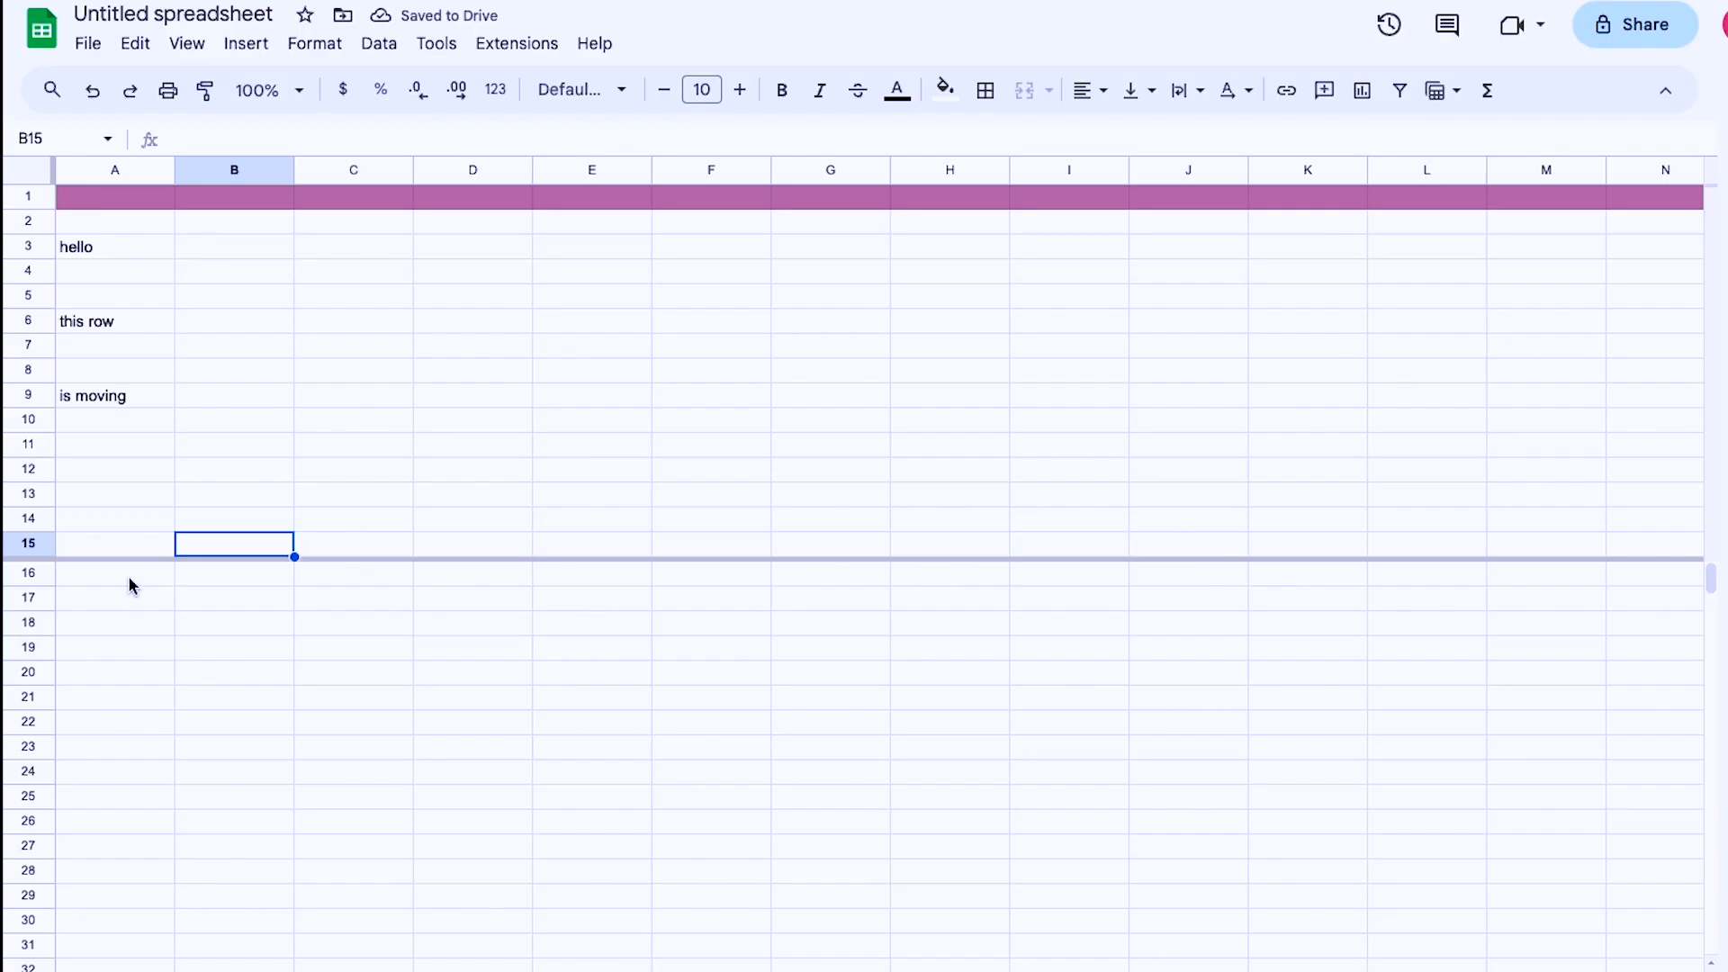
Step: Enter "here" in cell A16 and check how it scrolls beneath the frozen rows
{"action": "left_click", "coordinate": [132, 585]}
{"action": "type", "text": "here"}
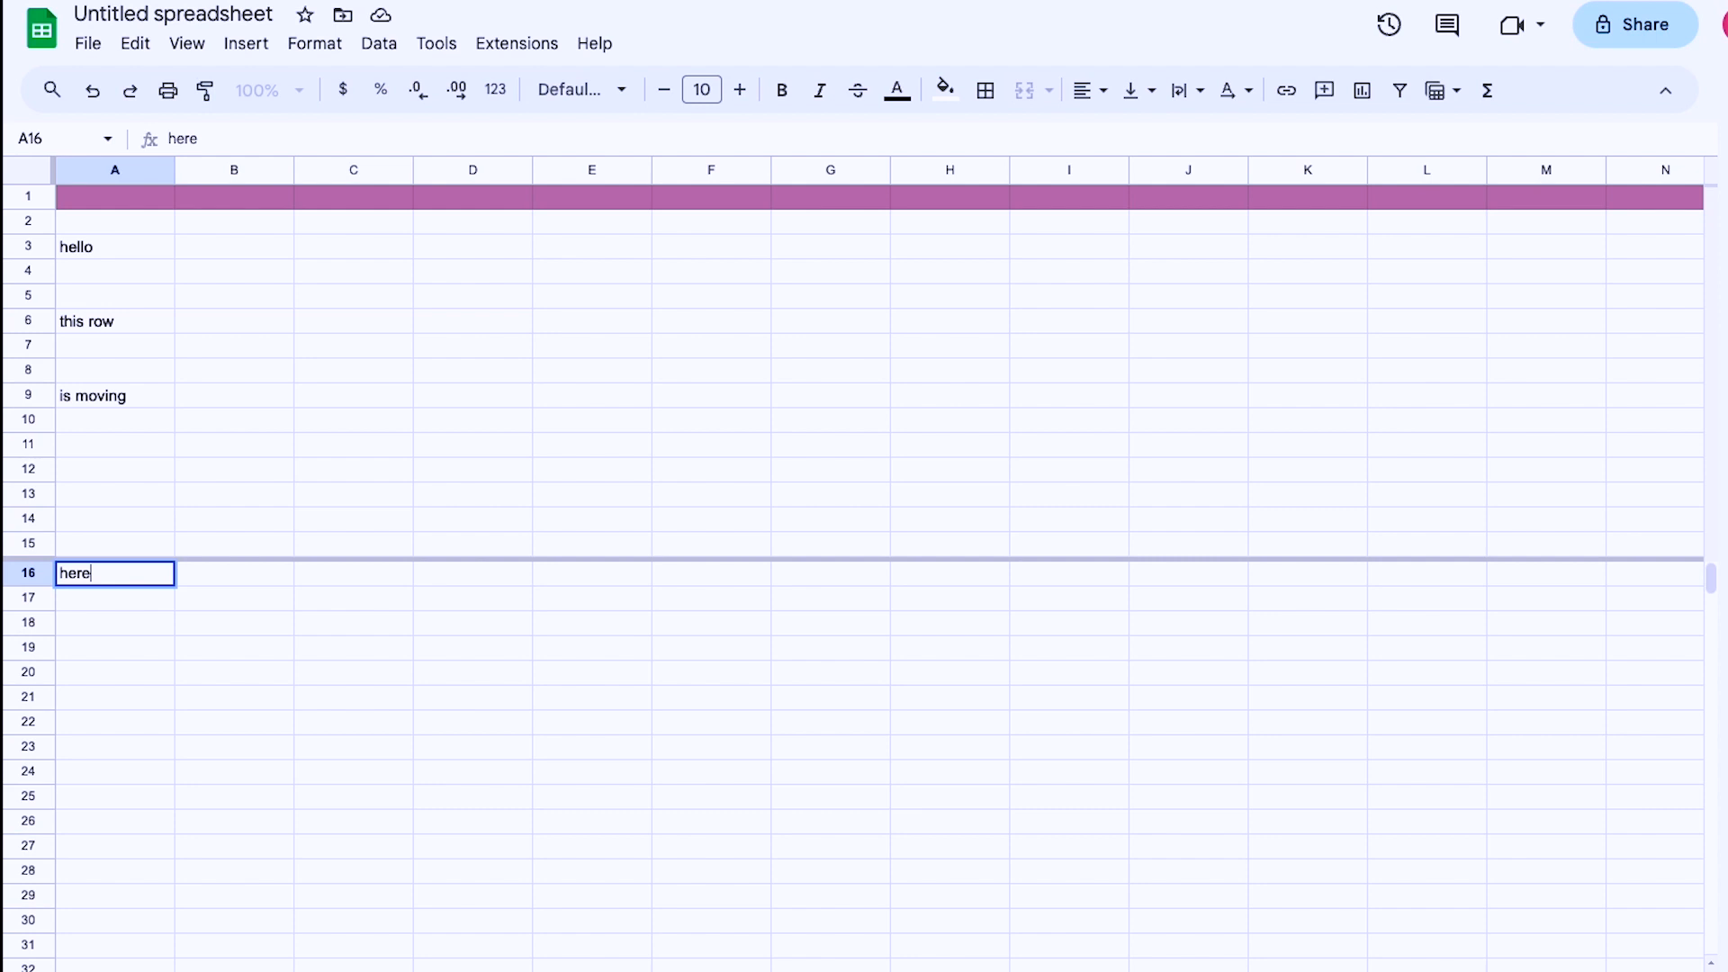
{"action": "left_click", "coordinate": [188, 698]}
{"action": "scroll", "coordinate": [171, 636], "scroll_direction": "down", "scroll_amount": 8}
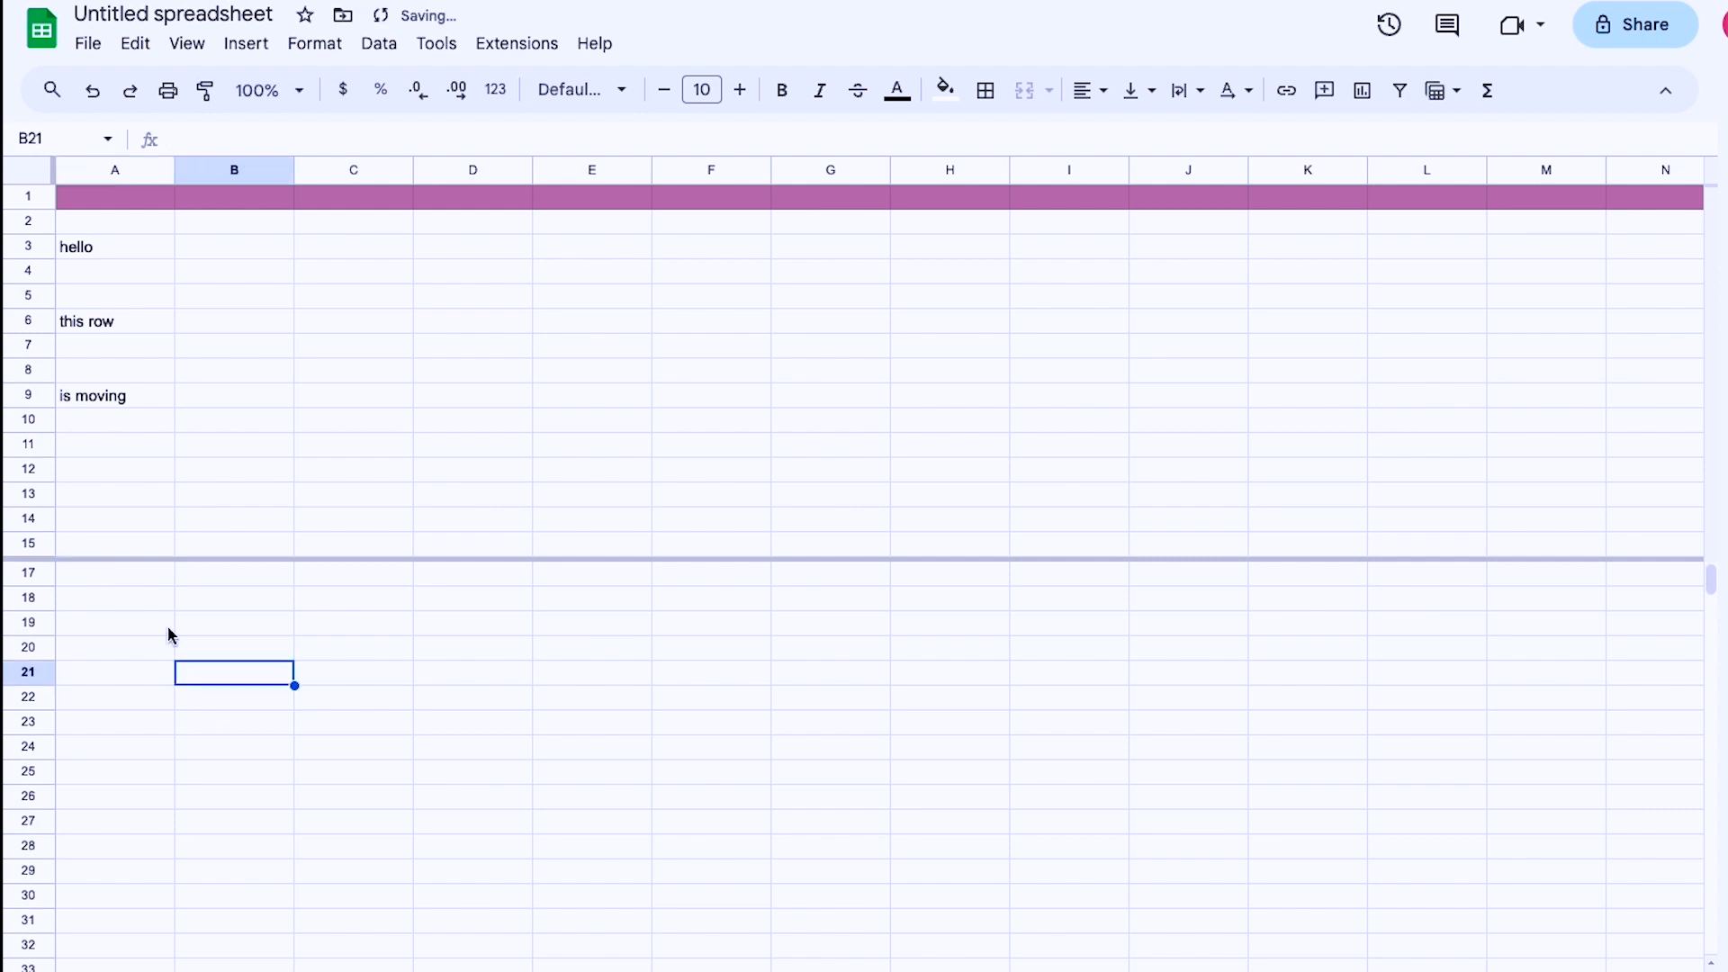
{"action": "scroll", "coordinate": [171, 635], "scroll_direction": "up", "scroll_amount": 8}
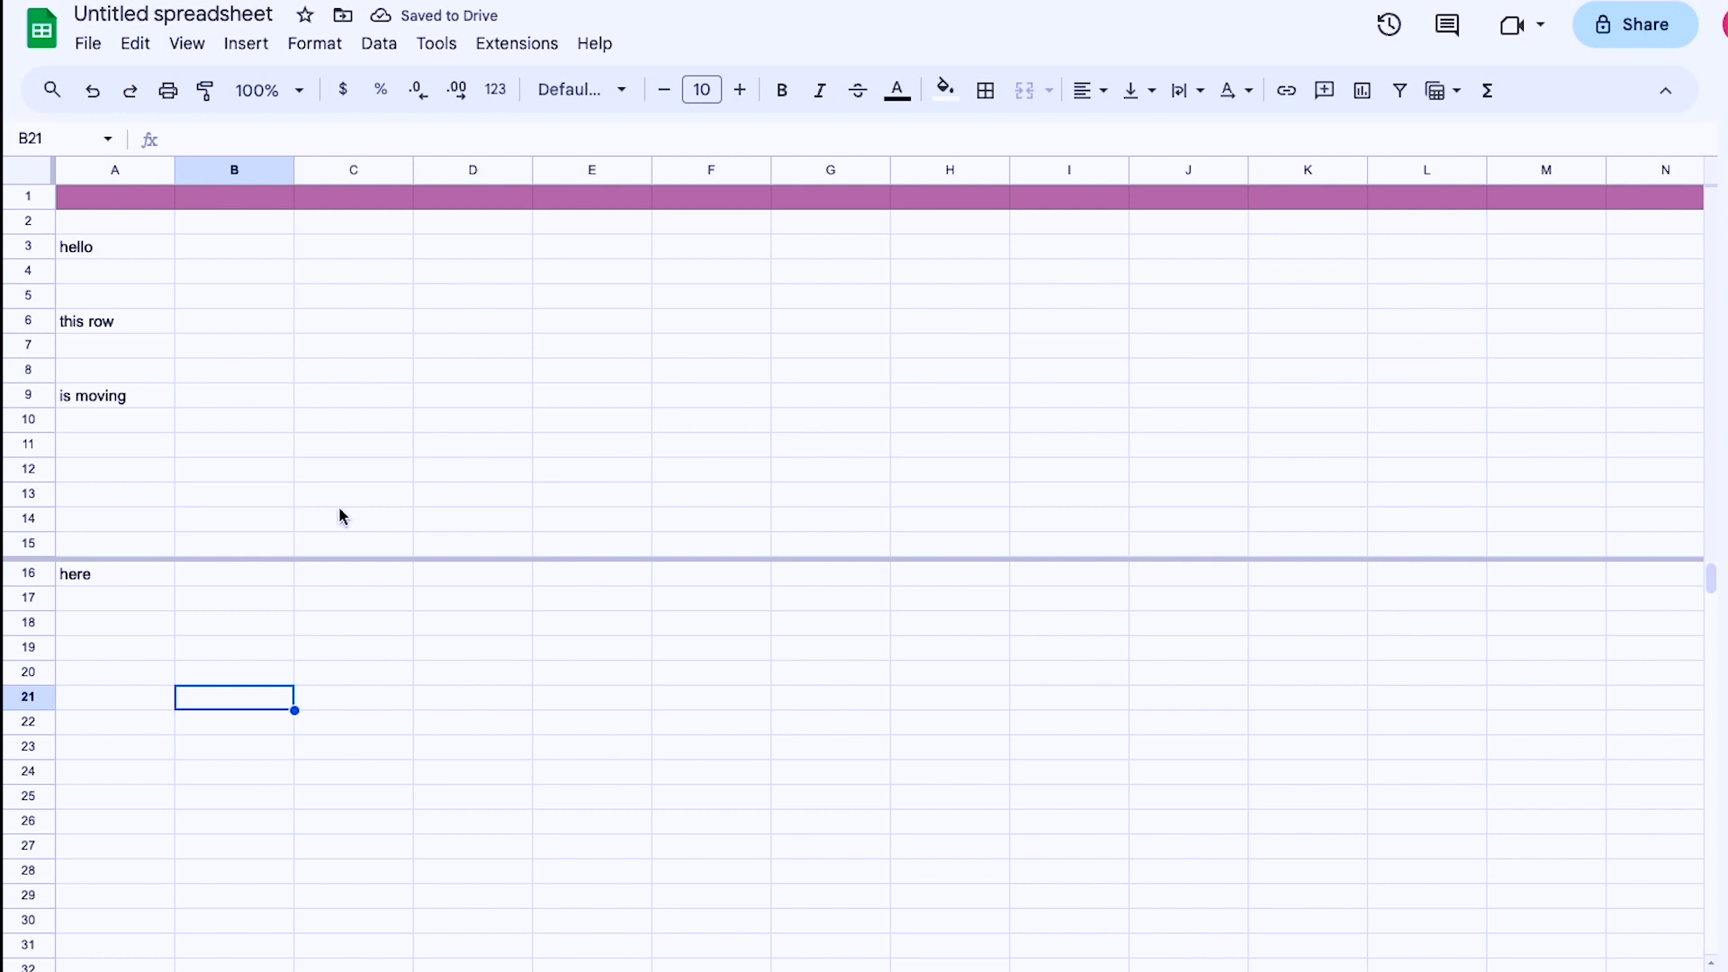
Step: Change the frozen area to 1 row only
{"action": "left_click", "coordinate": [187, 47]}
{"action": "mouse_move", "coordinate": [213, 117]}
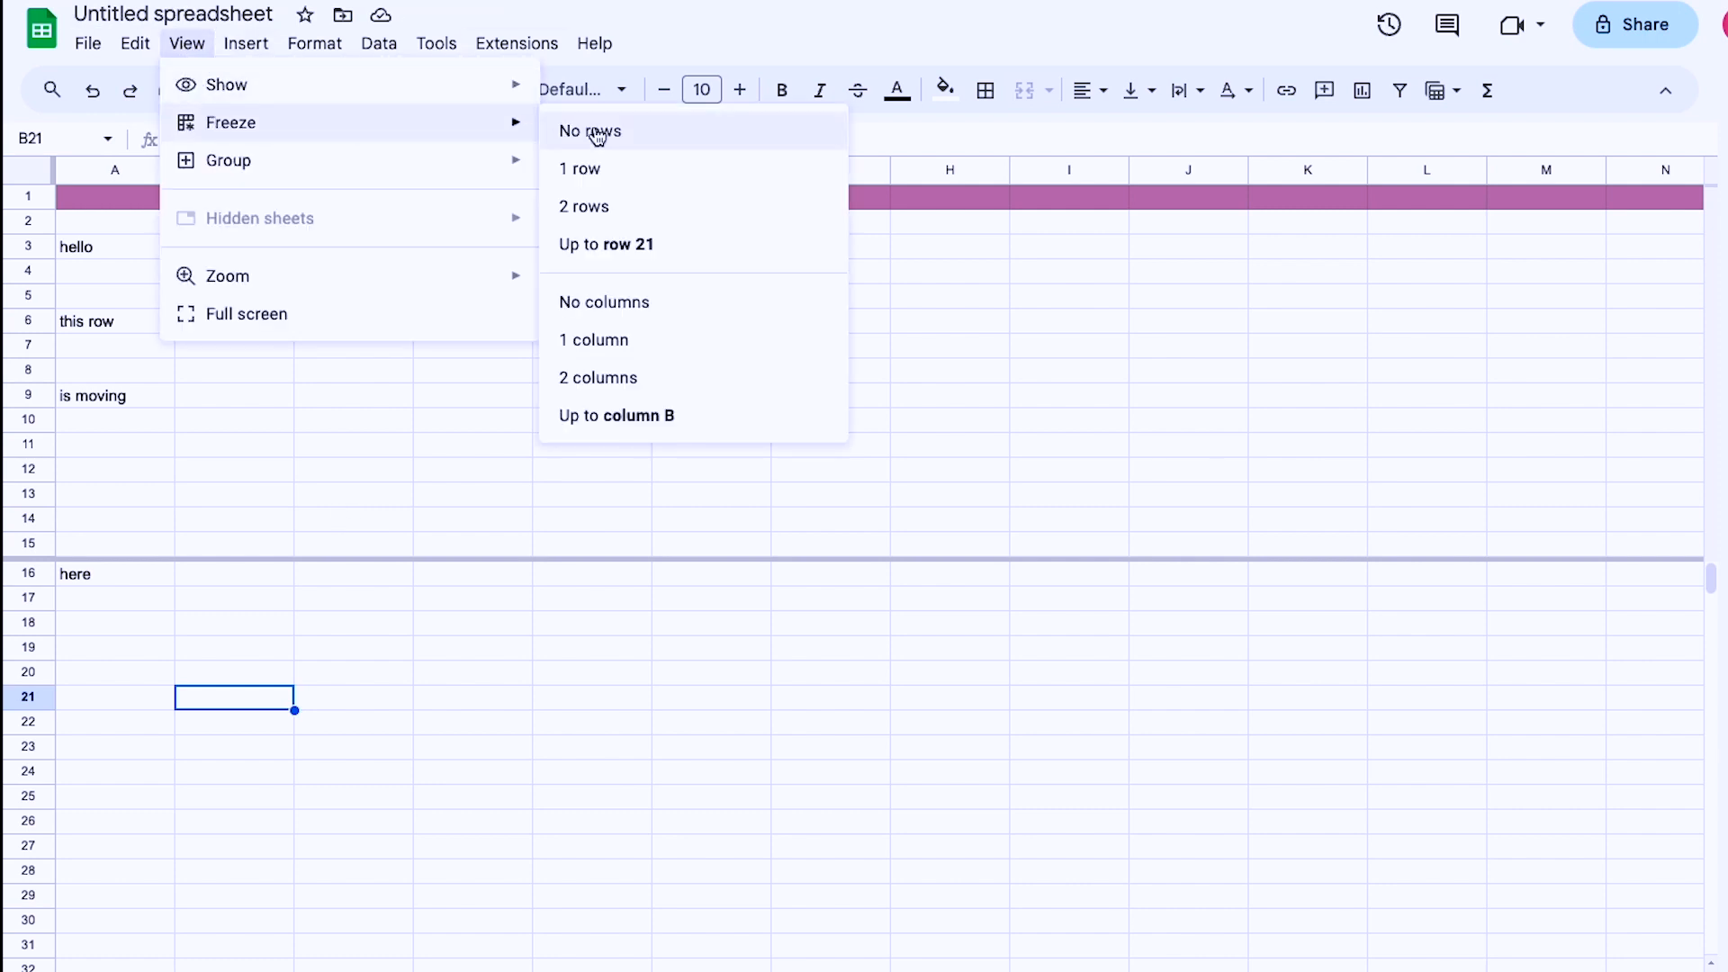
{"action": "left_click", "coordinate": [612, 173]}
{"action": "left_click", "coordinate": [353, 846]}
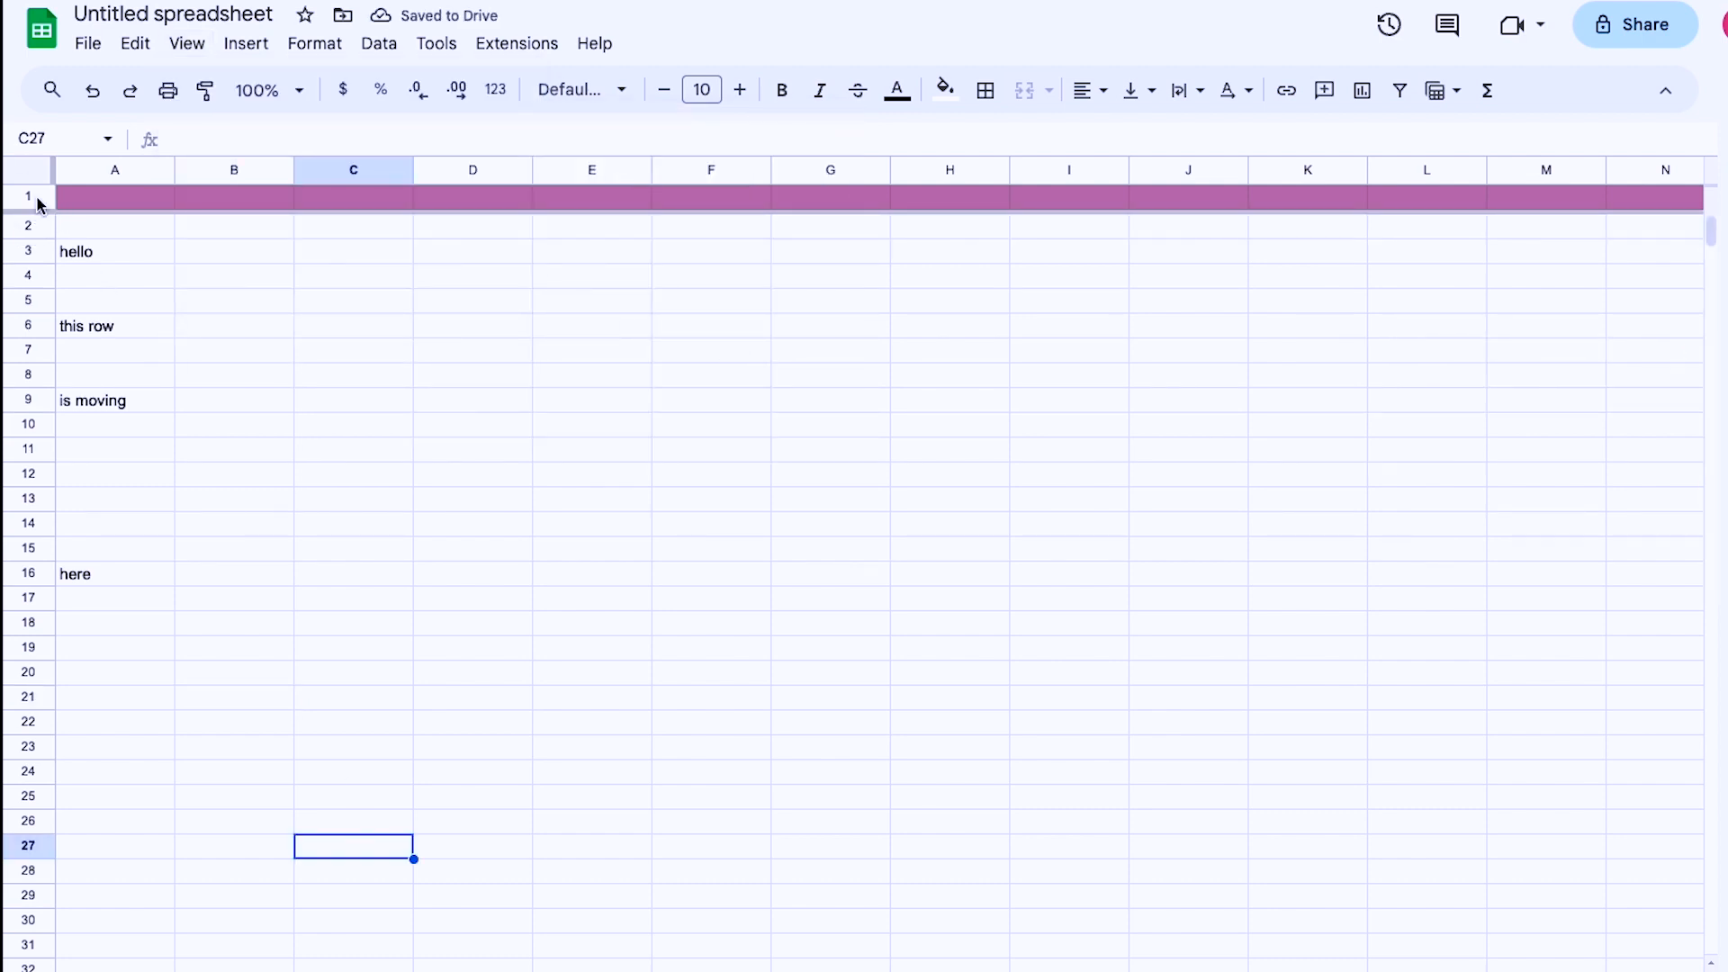
Step: Unfreeze all rows in the untitled spreadsheet by setting the freeze to no rows
{"action": "left_click", "coordinate": [184, 43]}
{"action": "mouse_move", "coordinate": [336, 138]}
{"action": "left_click", "coordinate": [559, 132]}
{"action": "left_click_drag", "start_coordinate": [29, 196], "coordinate": [36, 270]}
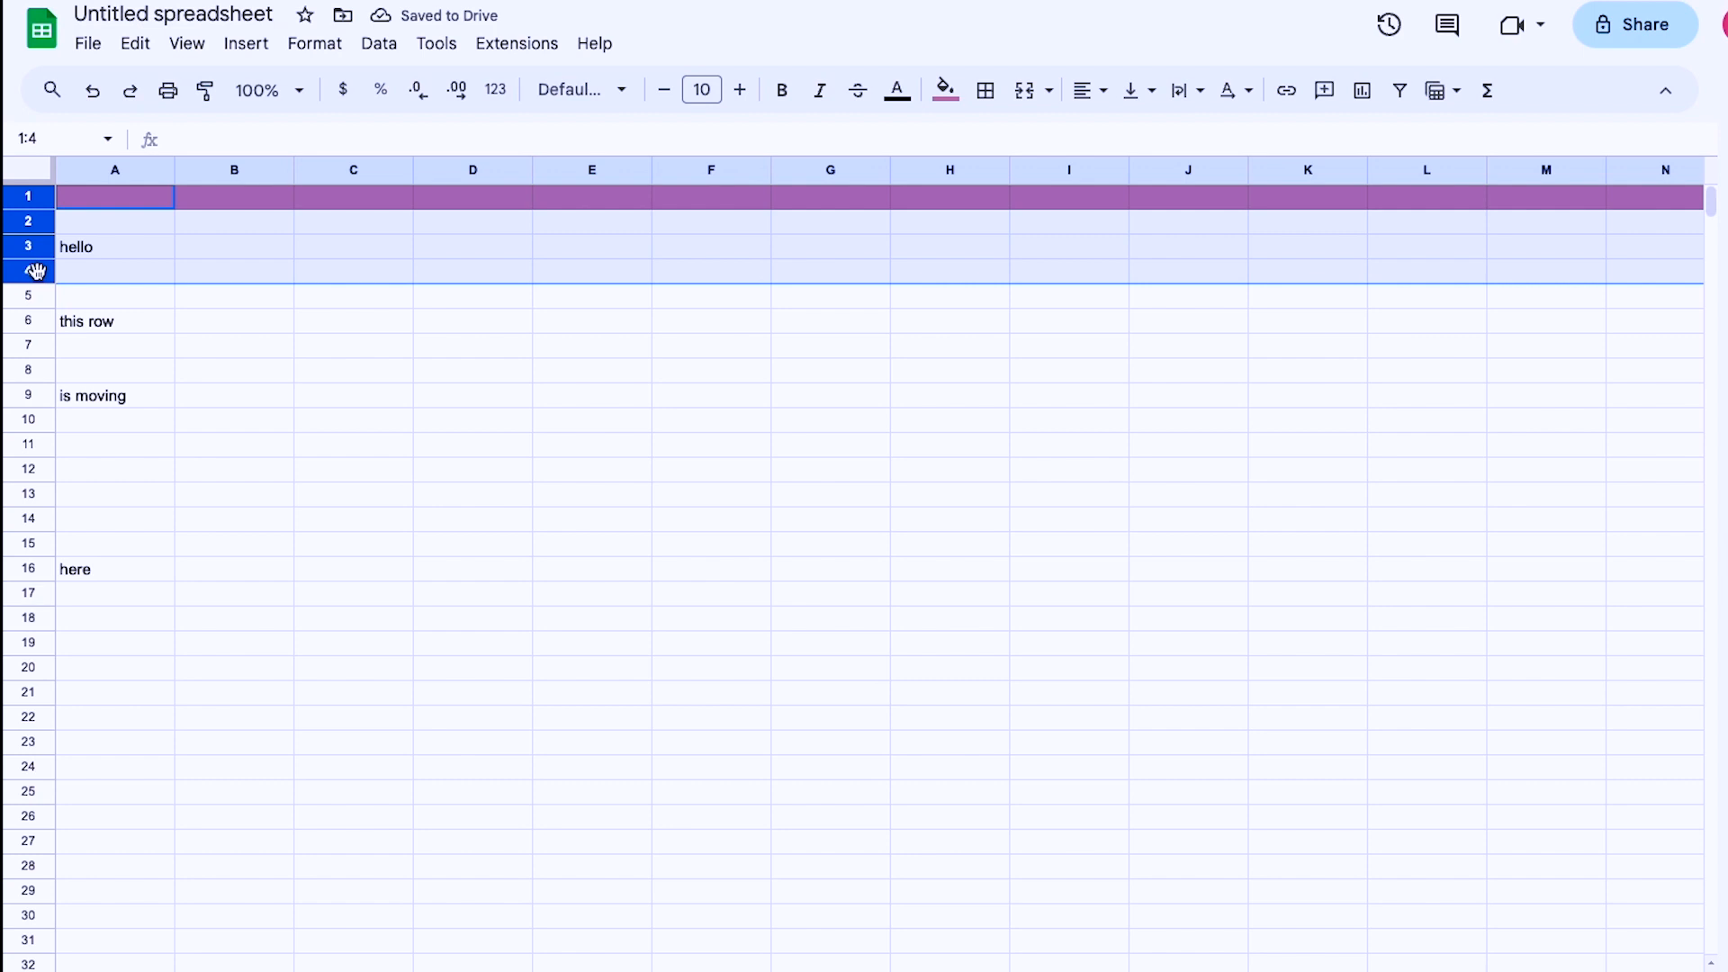
{"action": "left_click", "coordinate": [184, 43]}
{"action": "mouse_move", "coordinate": [439, 132]}
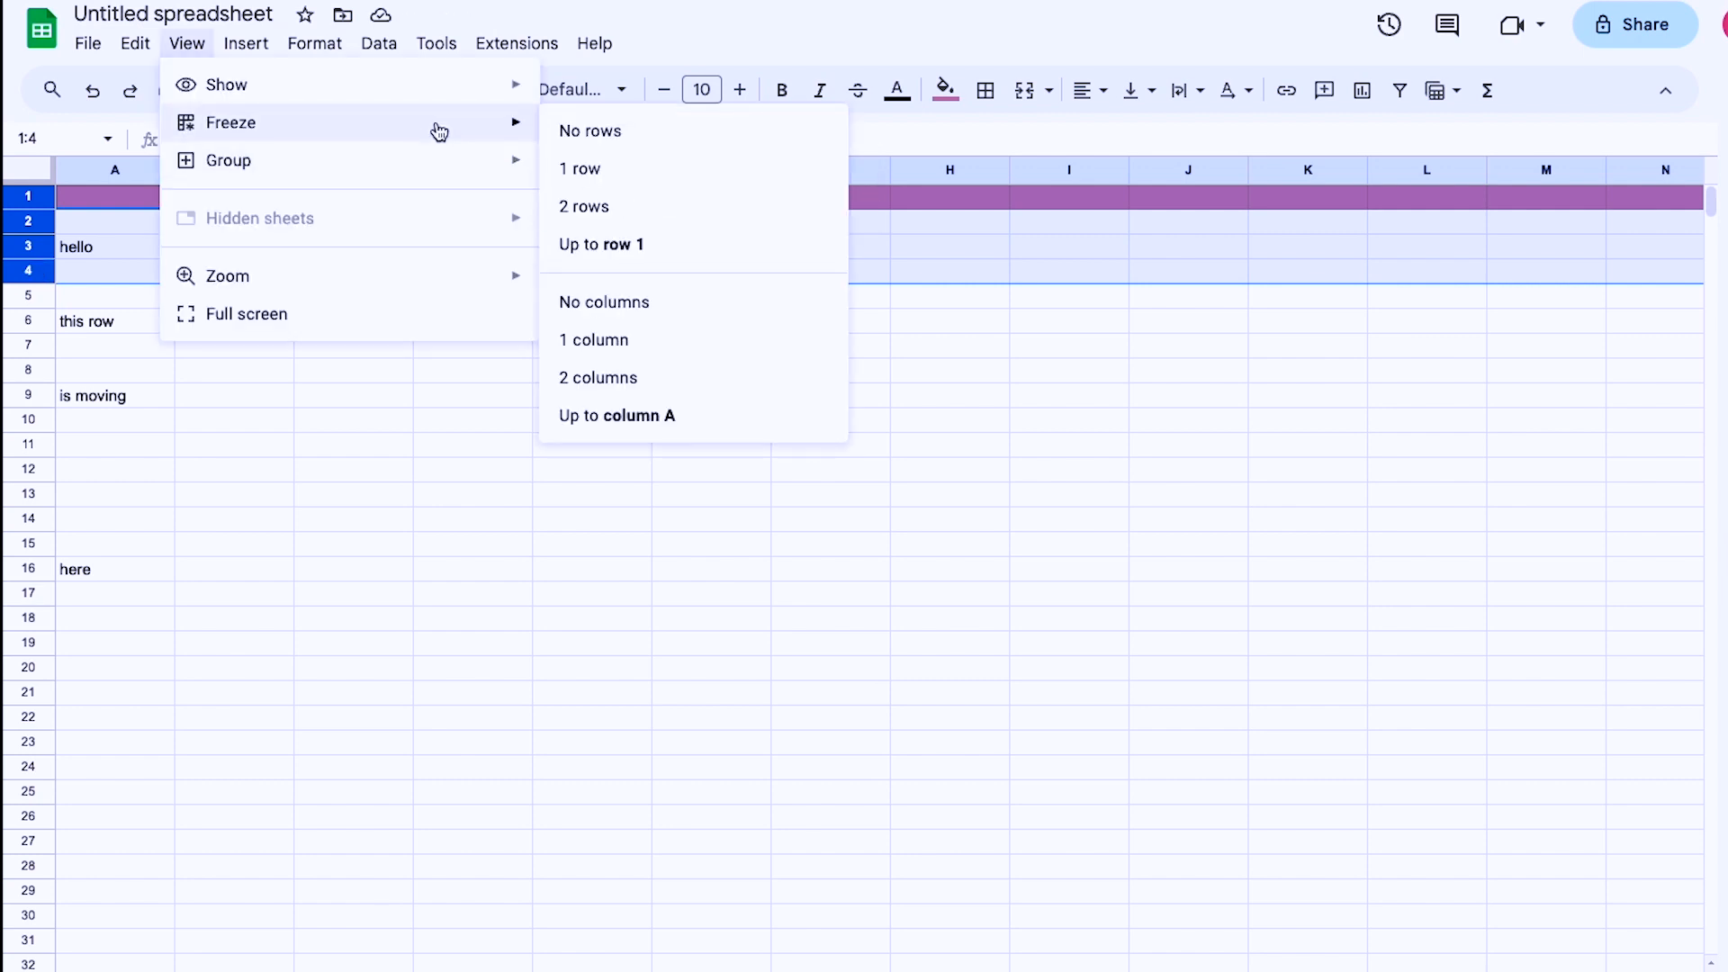
{"action": "left_click", "coordinate": [401, 513]}
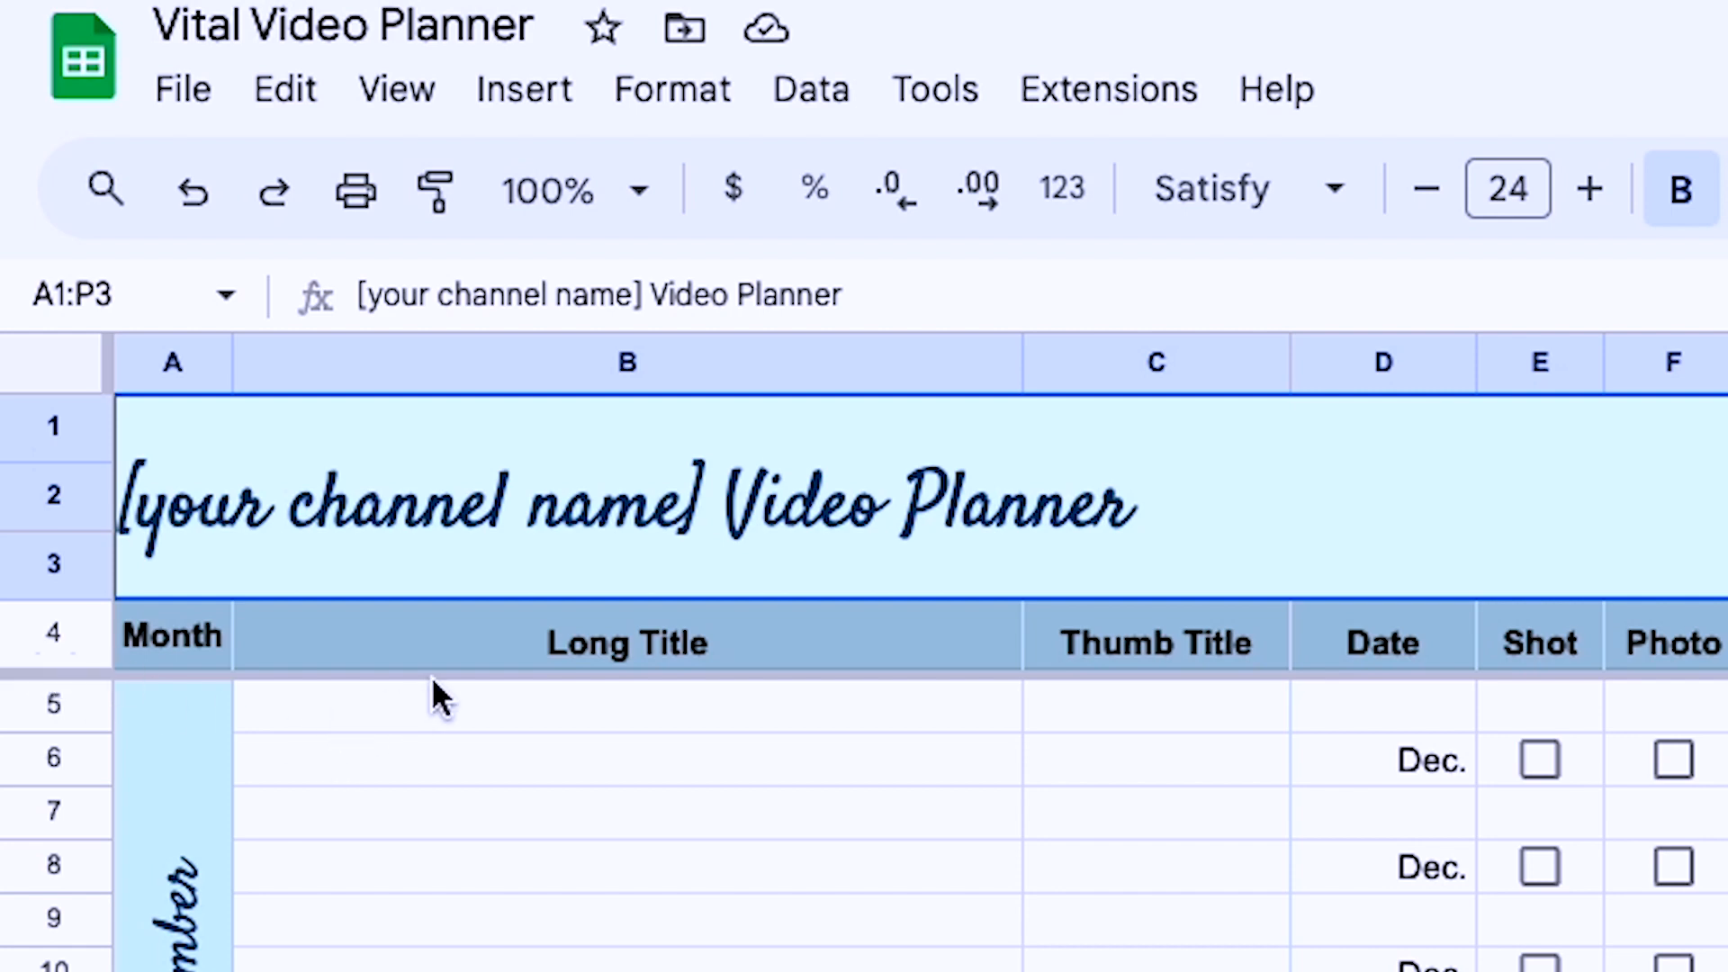
Step: Unfreeze all rows in the Vital Video Planner and check that its header scrolls with the sheet
{"action": "left_click", "coordinate": [397, 89]}
{"action": "mouse_move", "coordinate": [407, 261]}
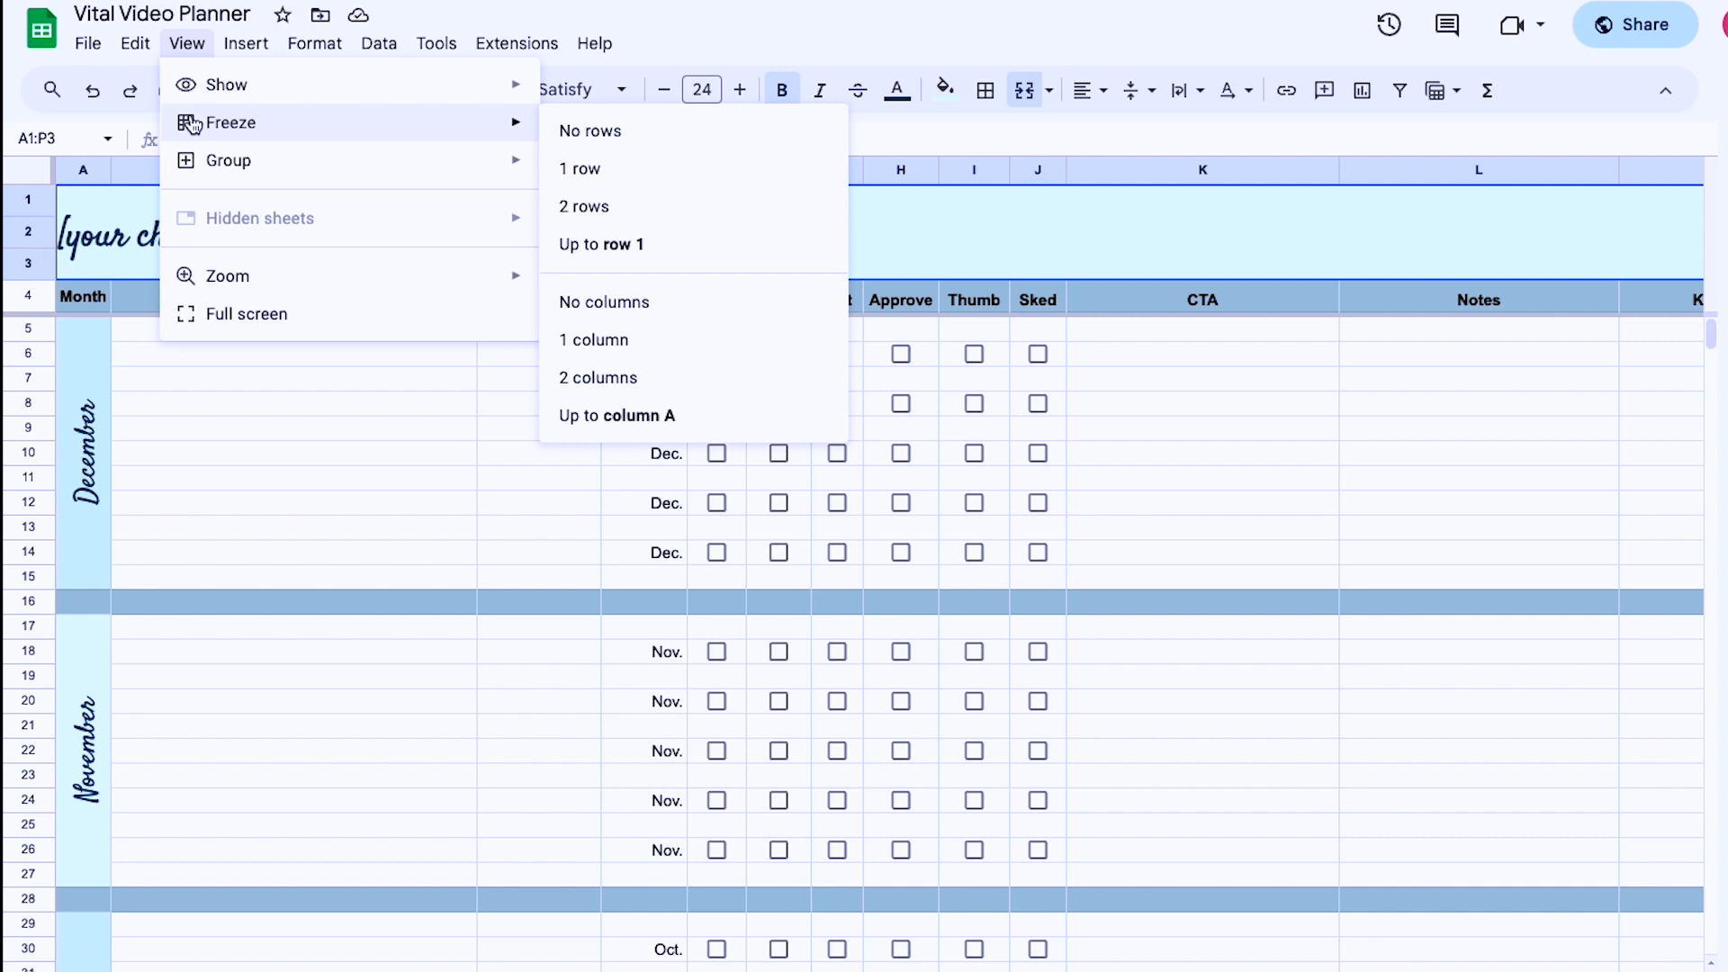
{"action": "left_click", "coordinate": [611, 135]}
{"action": "left_click", "coordinate": [409, 403]}
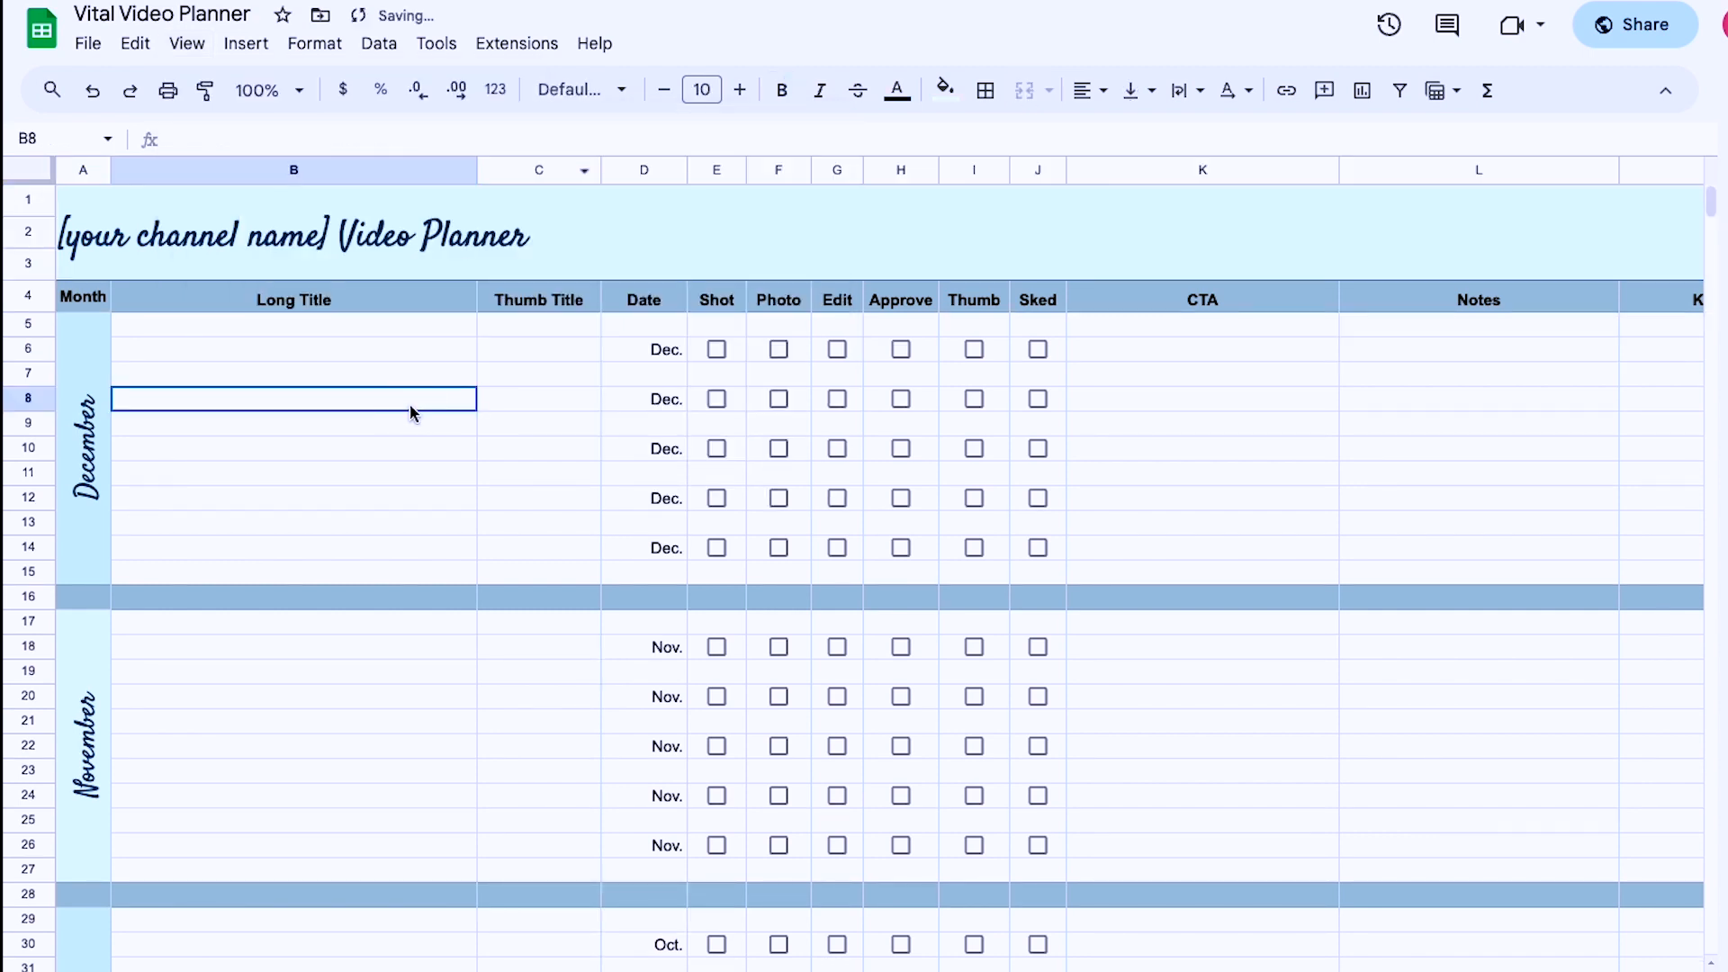
{"action": "scroll", "coordinate": [405, 400], "scroll_direction": "down", "scroll_amount": 5}
{"action": "scroll", "coordinate": [403, 405], "scroll_direction": "up", "scroll_amount": 5}
Step: Replace the "[your channel name]" placeholder in the planner's title with the channel's own name
{"action": "left_click", "coordinate": [110, 209]}
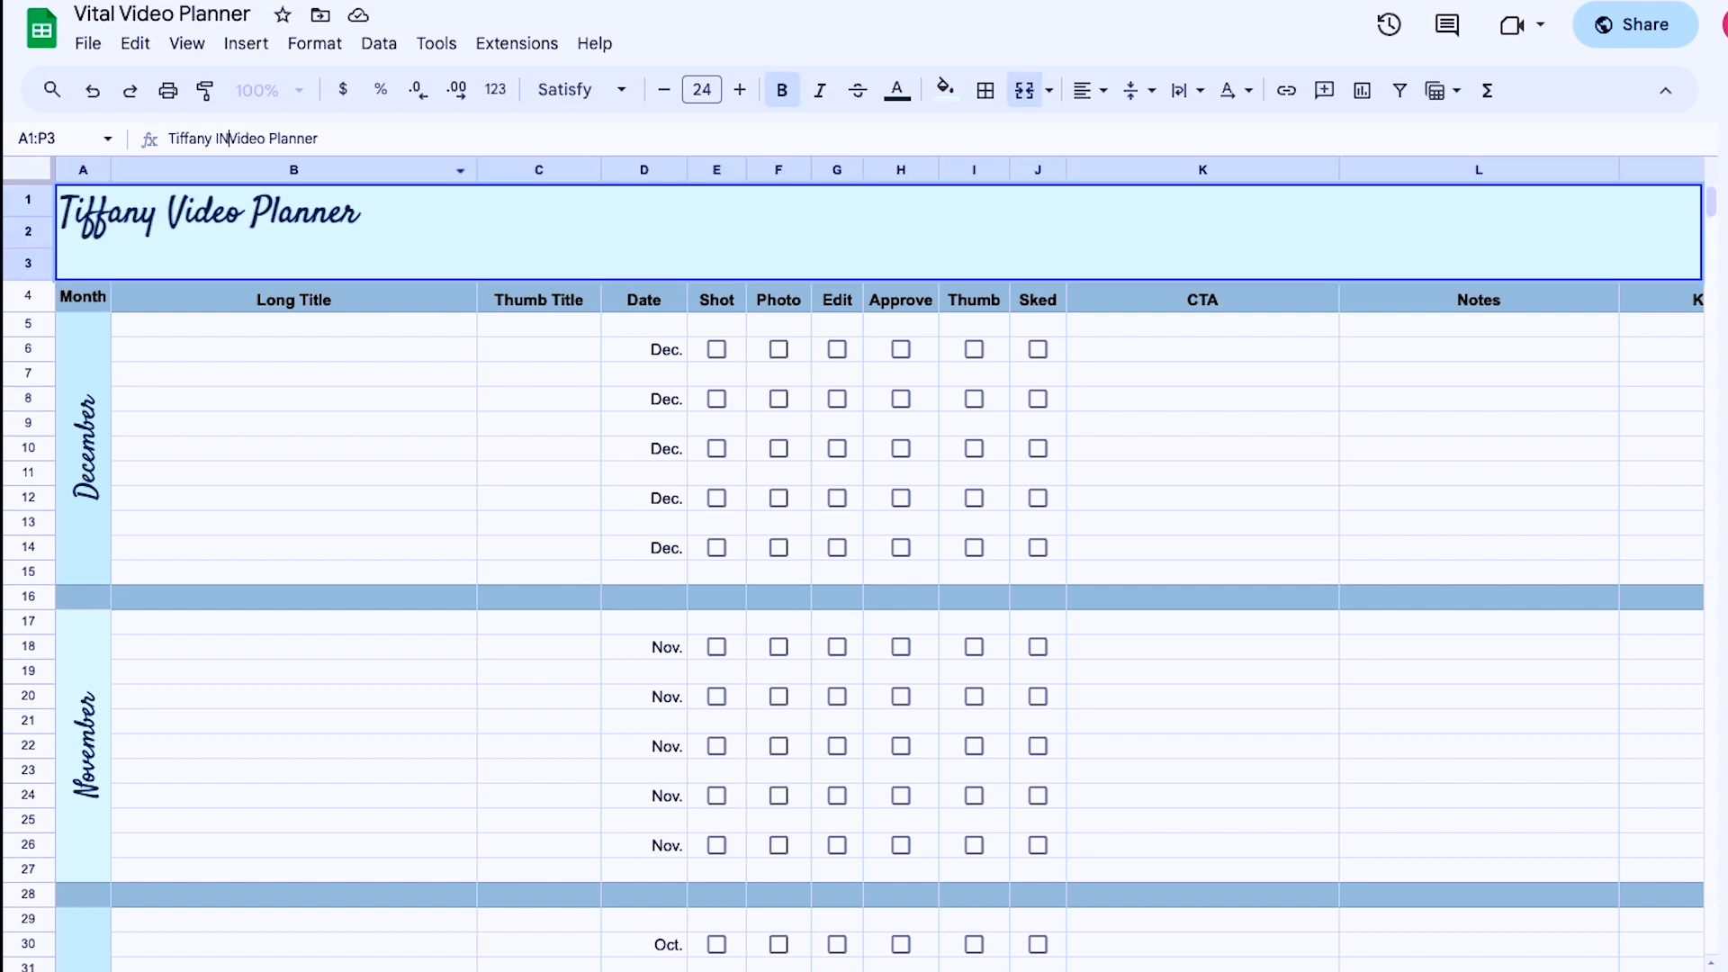
{"action": "type", "text": "C"}
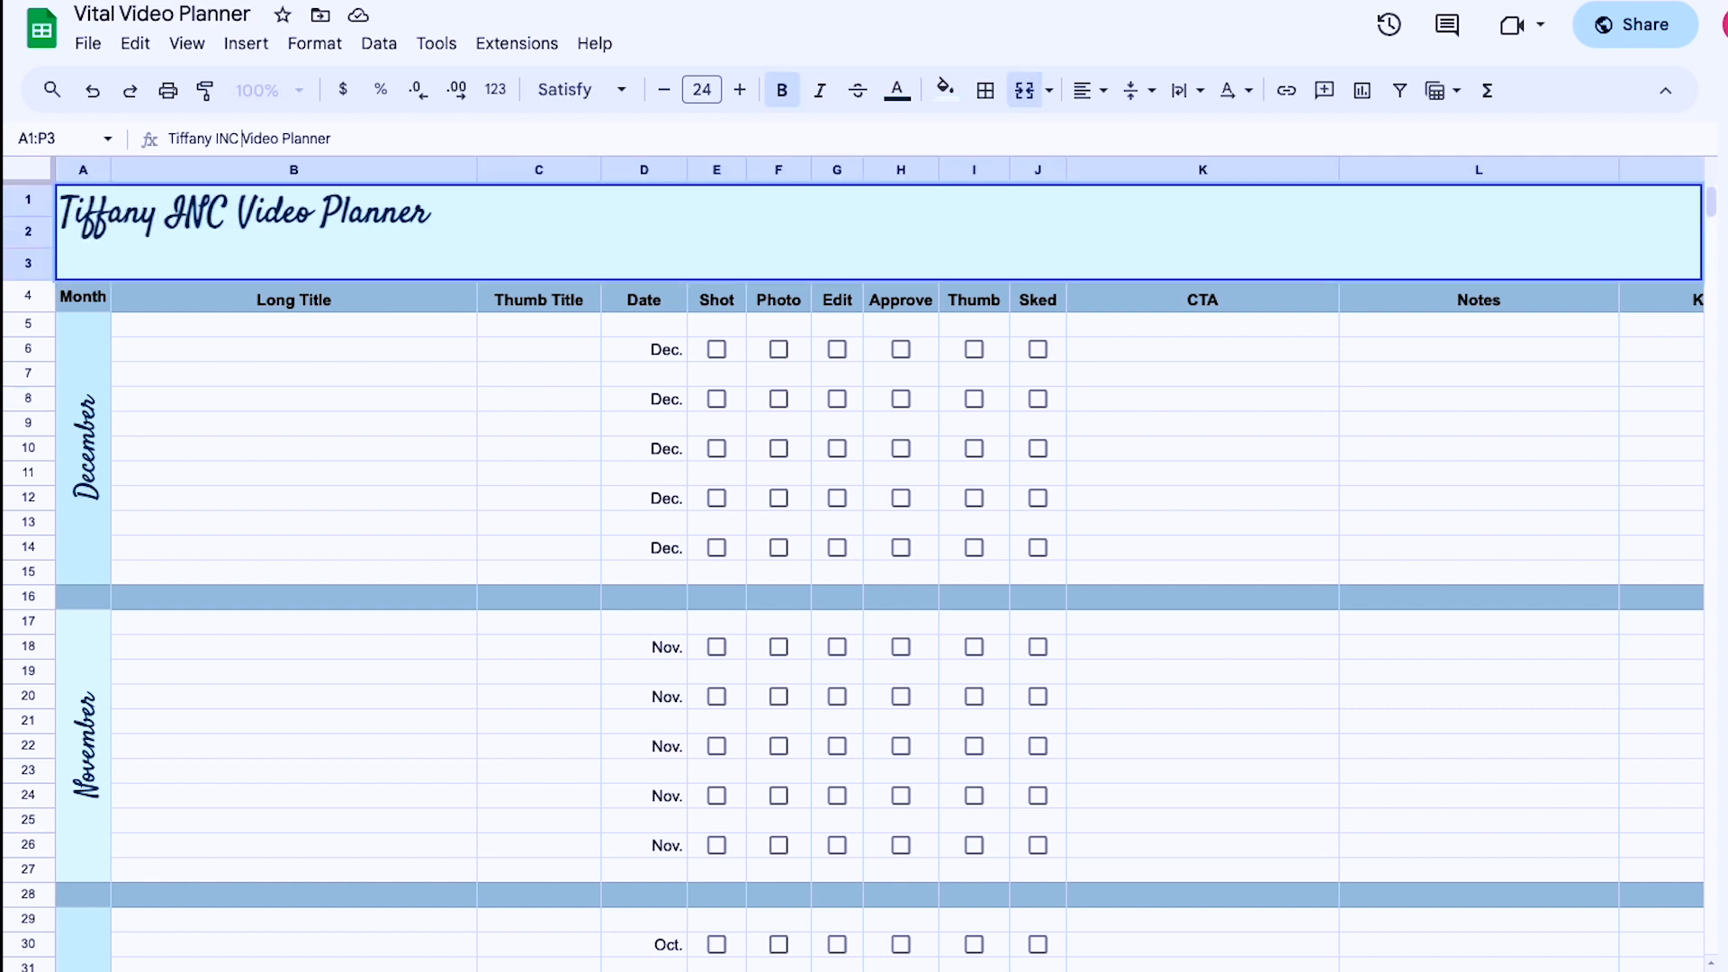
{"action": "left_click", "coordinate": [292, 373]}
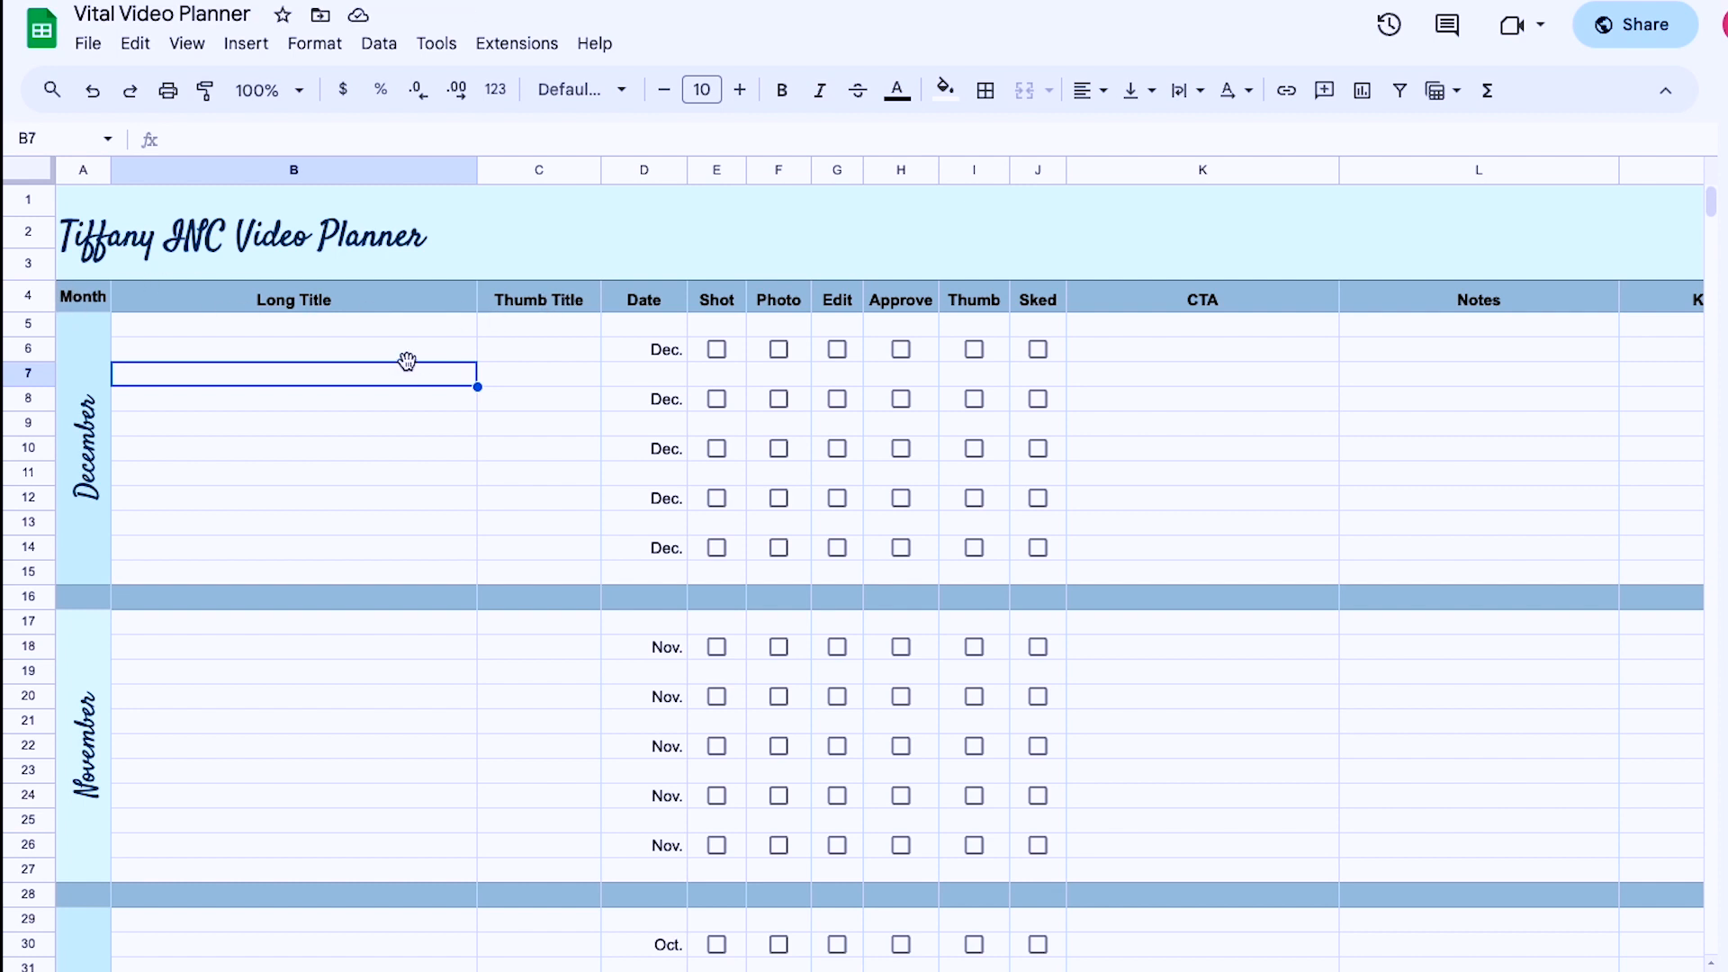
Step: Enter "Youtube video" as the long title in cell B6, in the first December entry
{"action": "left_click", "coordinate": [371, 349]}
{"action": "type", "text": "Youtube video"}
{"action": "left_click", "coordinate": [523, 354]}
{"action": "scroll", "coordinate": [524, 355], "scroll_direction": "down", "scroll_amount": 4}
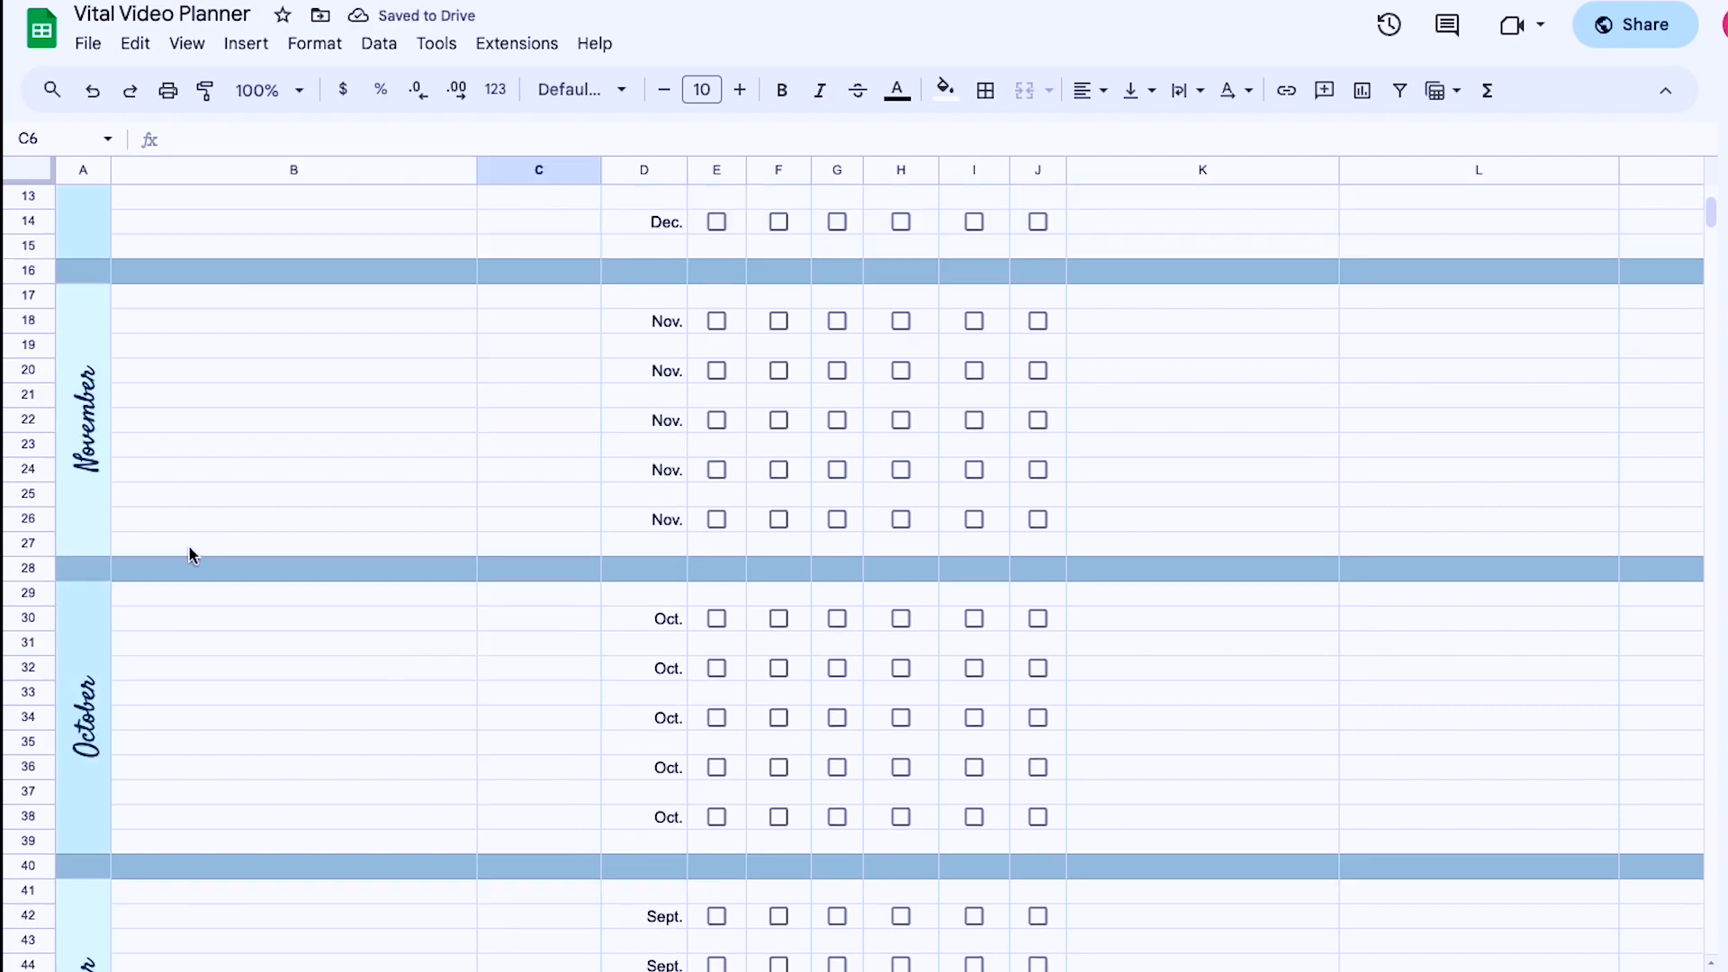
Step: Fill the first October entry in row 30 with long title "a video in October" and thumb title "great thumb copy"
{"action": "left_click", "coordinate": [196, 624]}
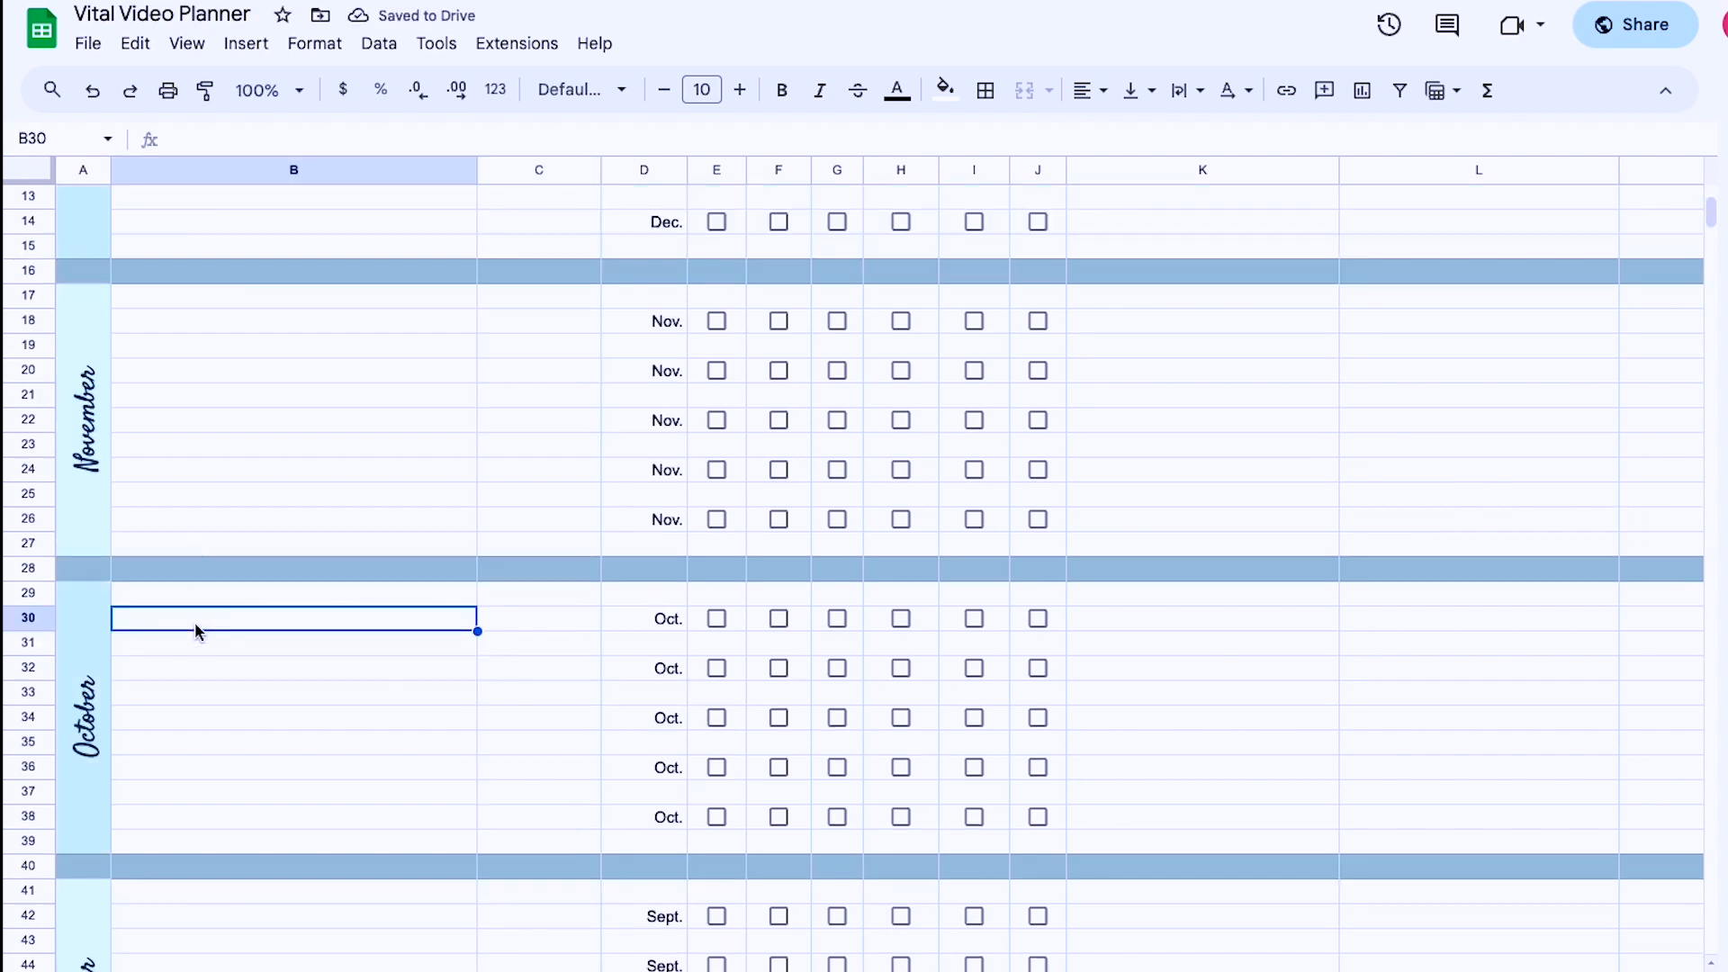
{"action": "type", "text": "a video in October"}
{"action": "key", "text": "Tab"}
{"action": "type", "text": "great thumb copy"}
{"action": "left_click", "coordinate": [217, 658]}
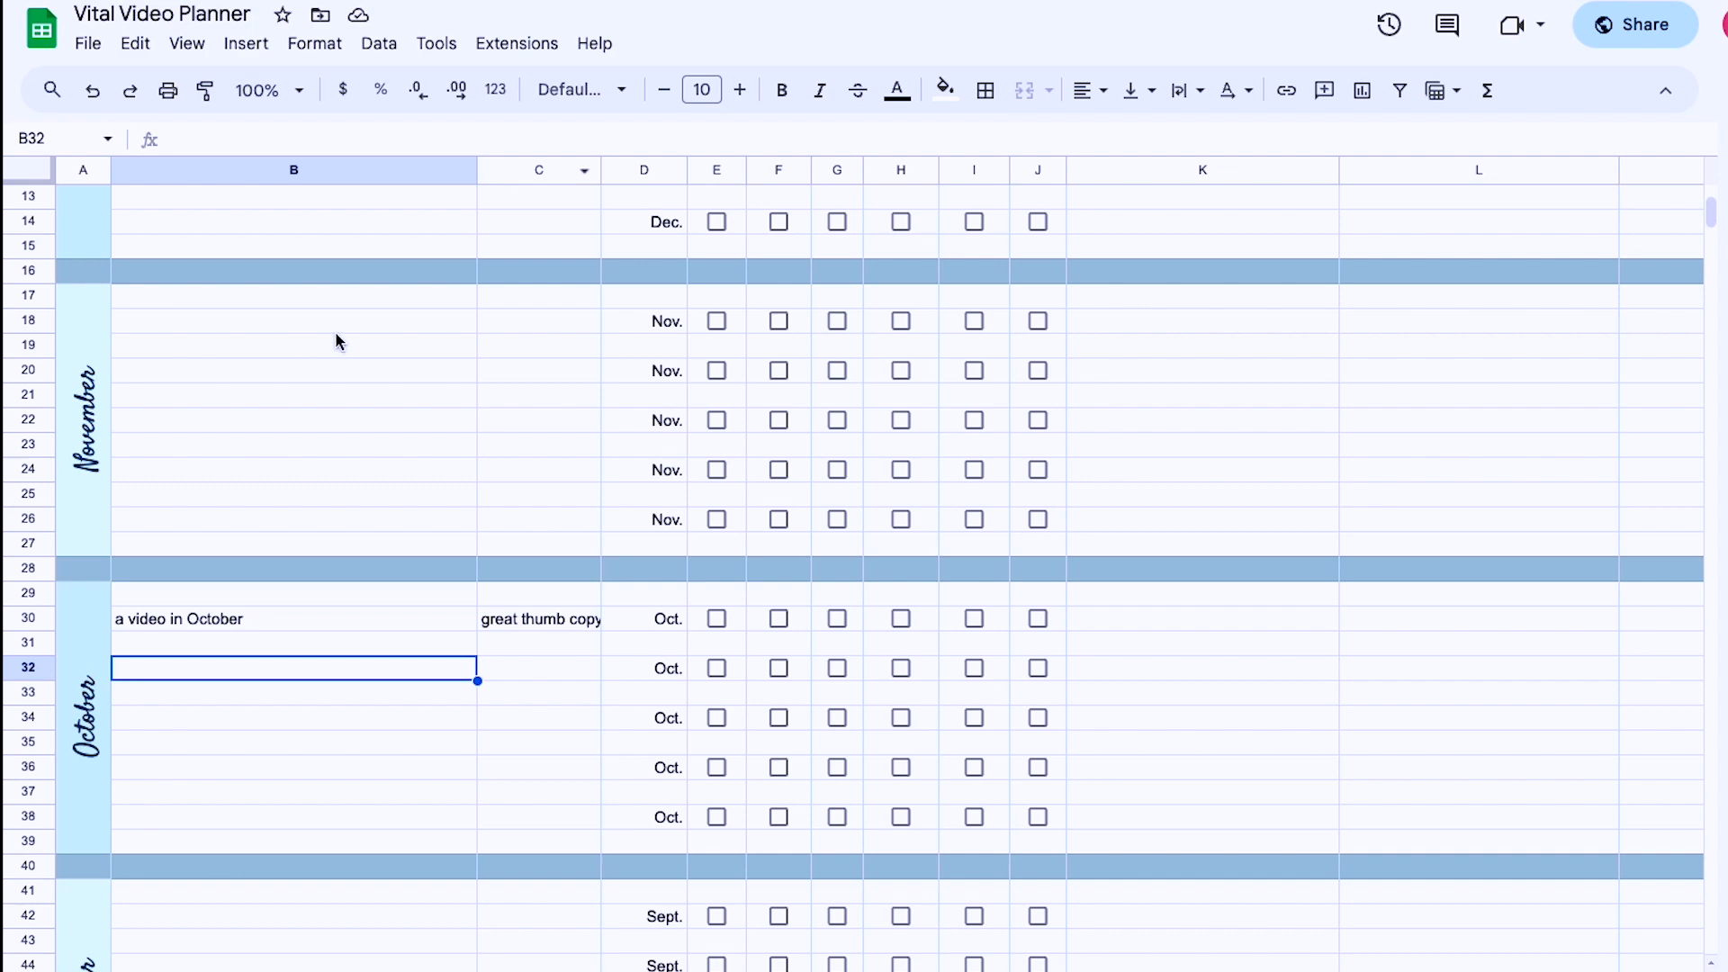
Step: Scroll through the planner to check whether its column headings stay in view beside the October entries
{"action": "scroll", "coordinate": [364, 351], "scroll_direction": "up", "scroll_amount": 4}
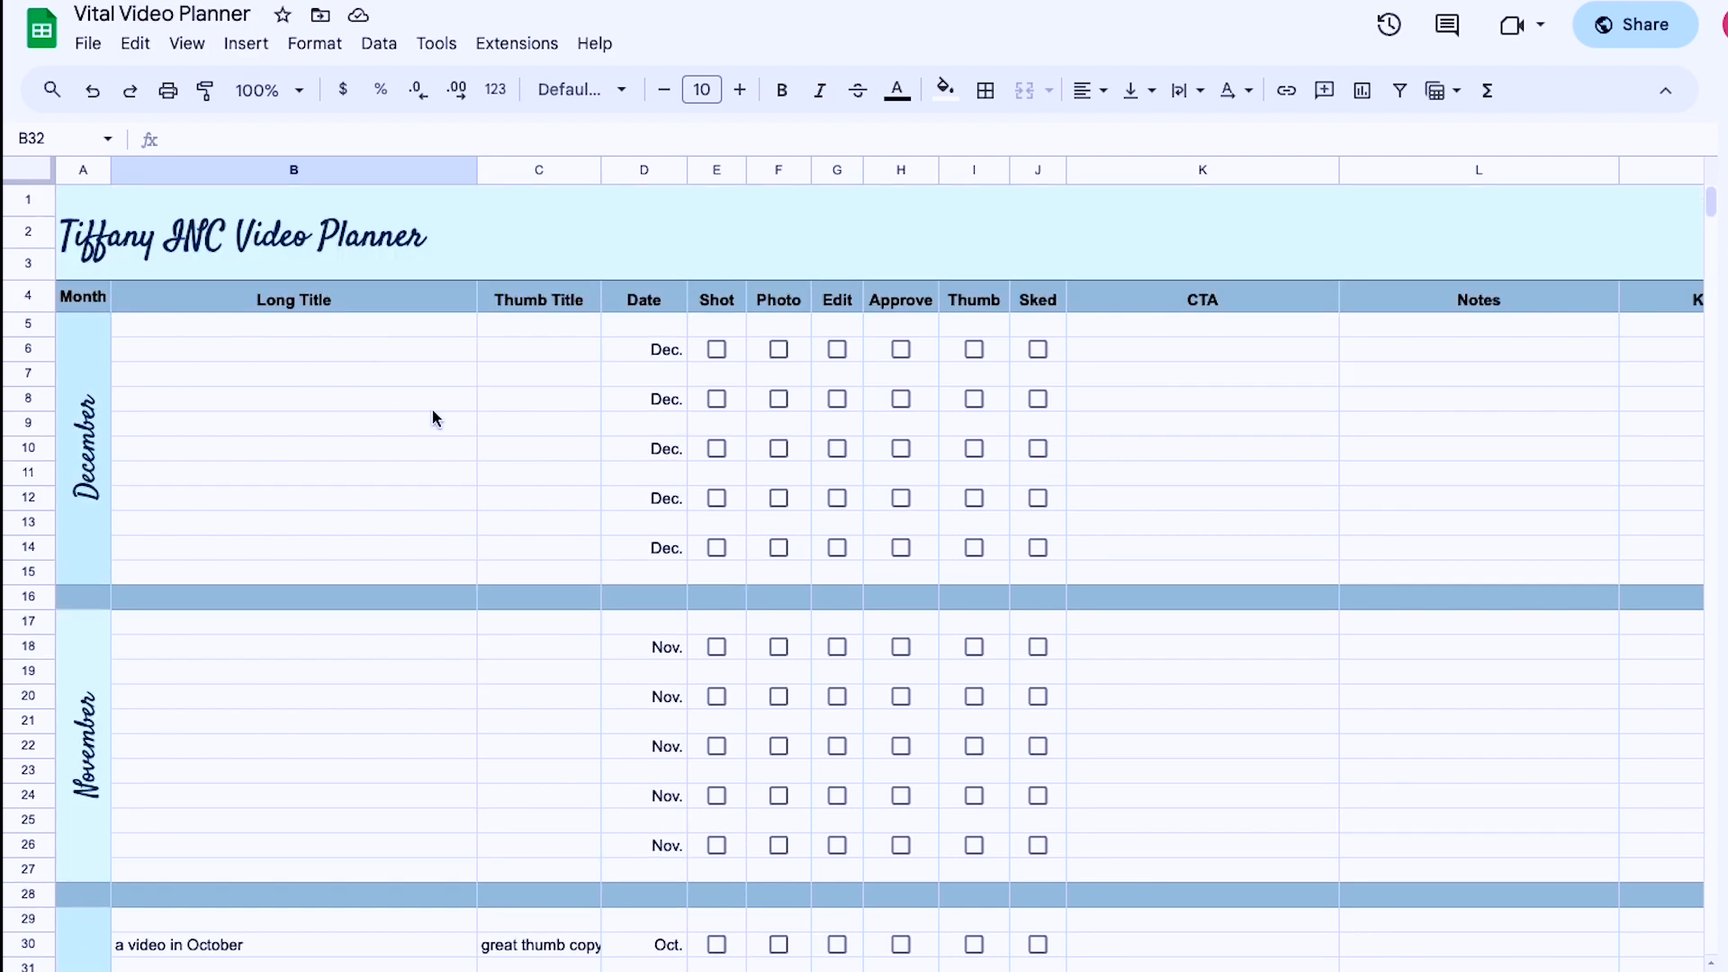
{"action": "scroll", "coordinate": [428, 414], "scroll_direction": "down", "scroll_amount": 7}
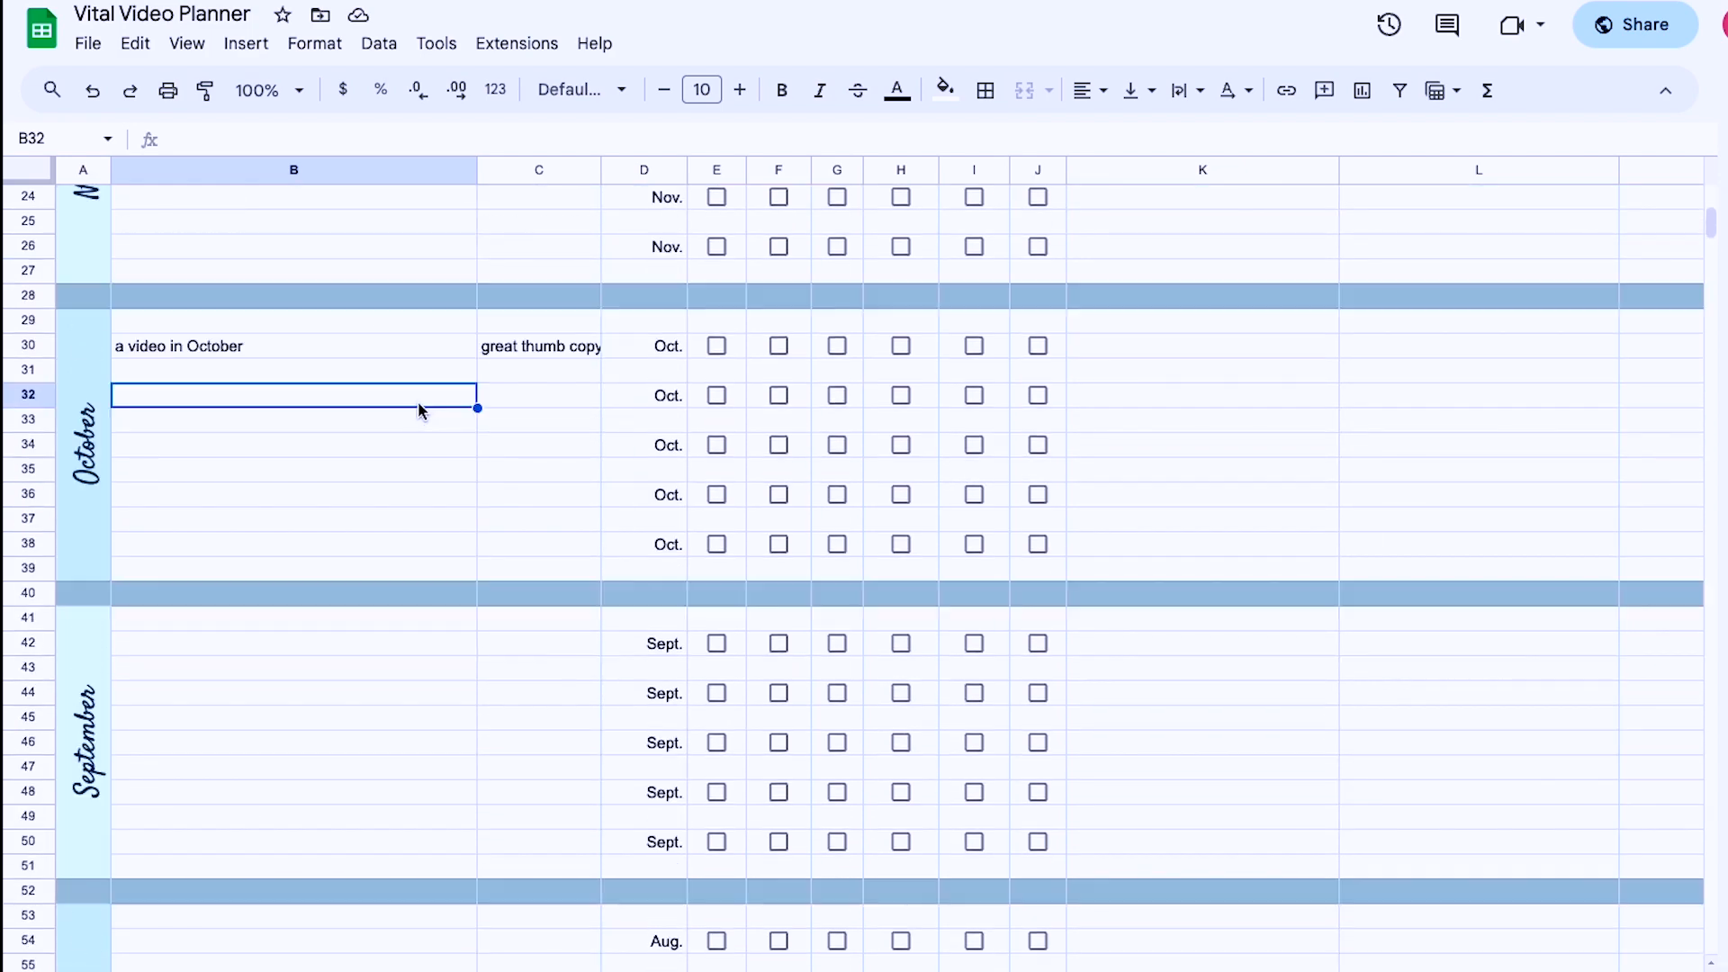
{"action": "scroll", "coordinate": [418, 411], "scroll_direction": "up", "scroll_amount": 7}
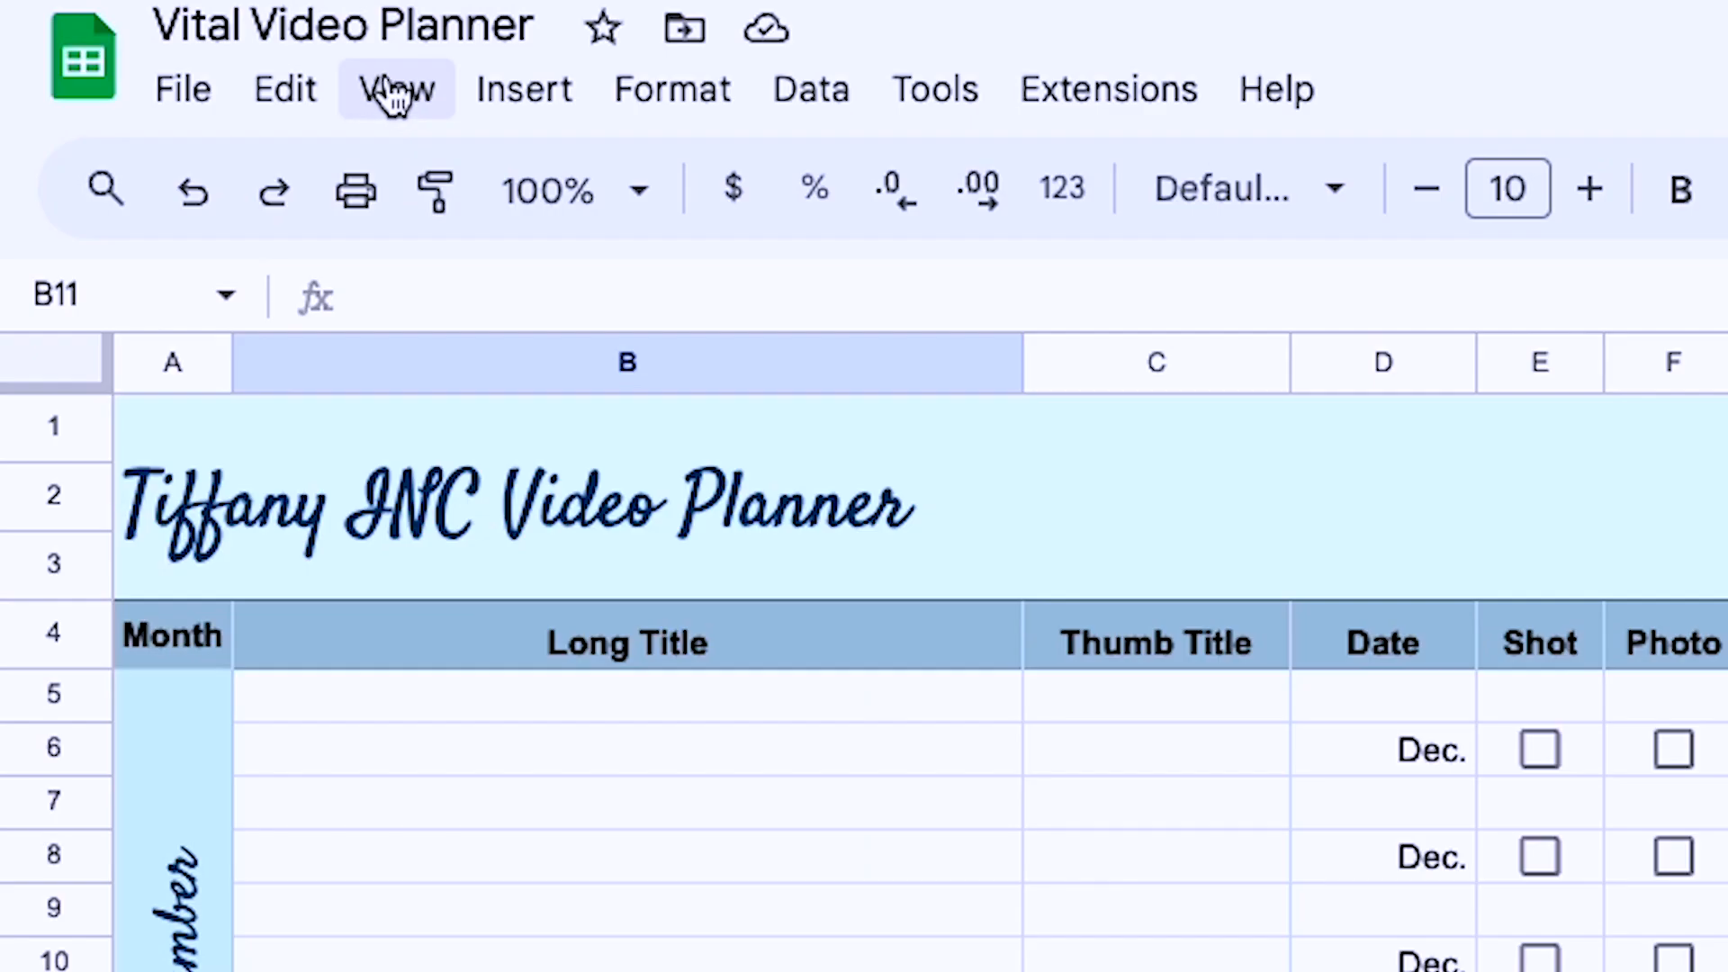
{"action": "left_click", "coordinate": [393, 92]}
{"action": "mouse_move", "coordinate": [508, 252]}
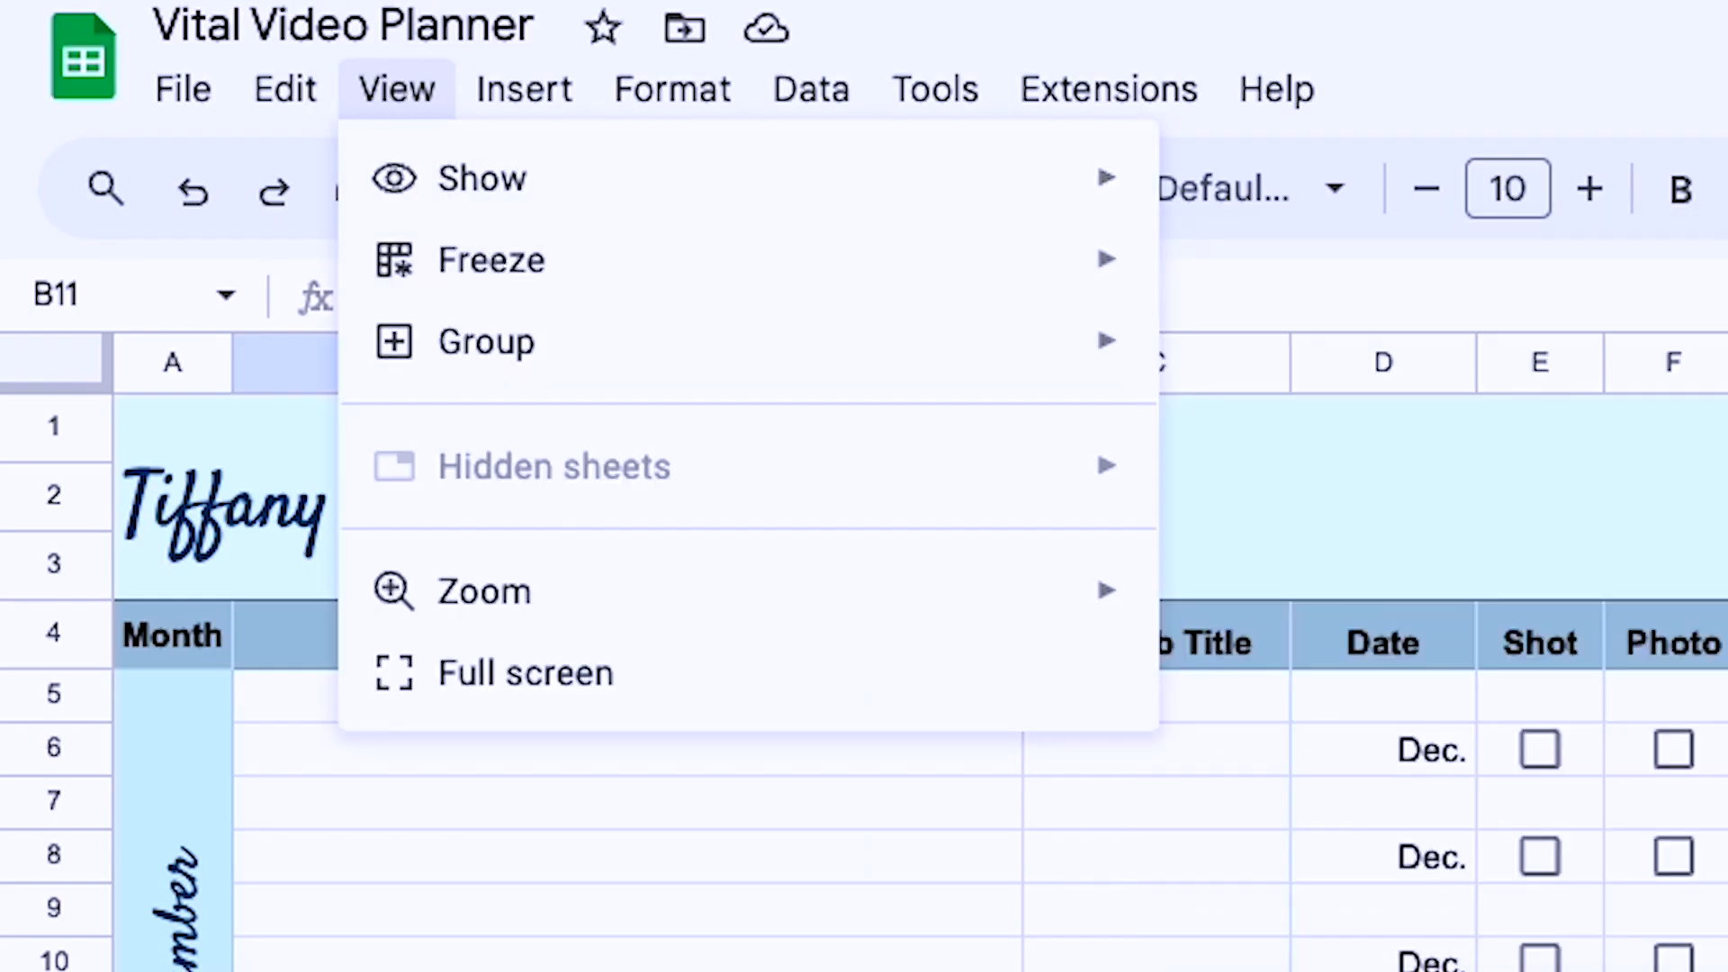
{"action": "left_click", "coordinate": [306, 548]}
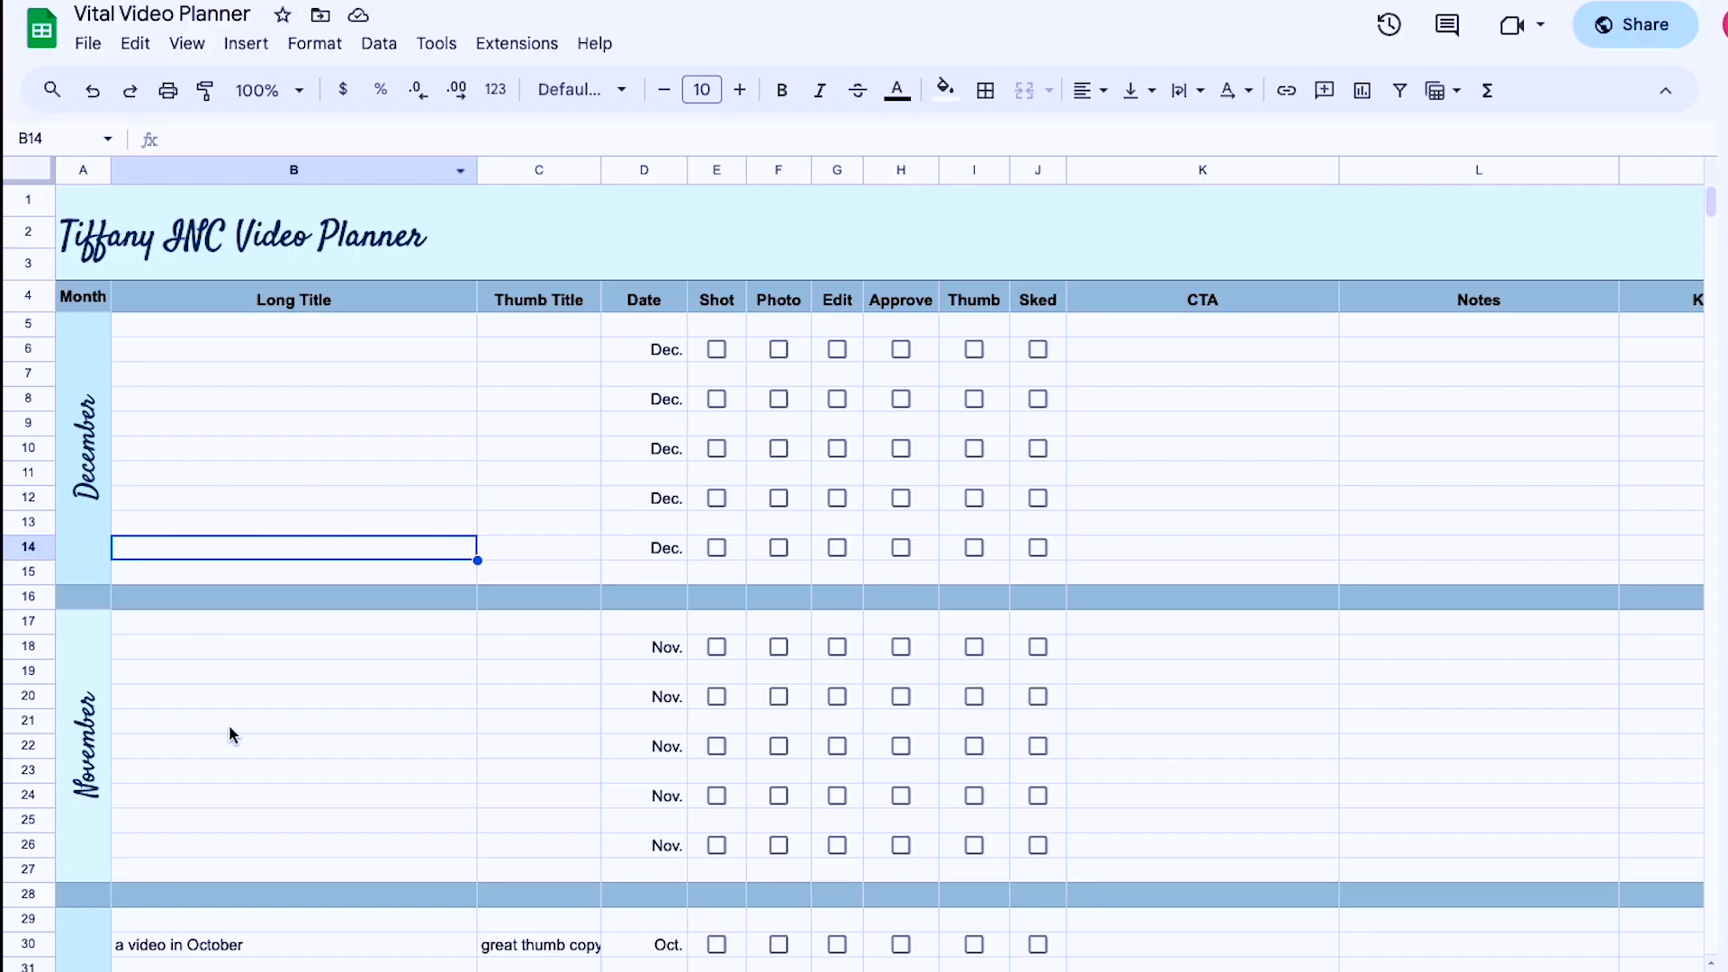
{"action": "left_click", "coordinate": [228, 726]}
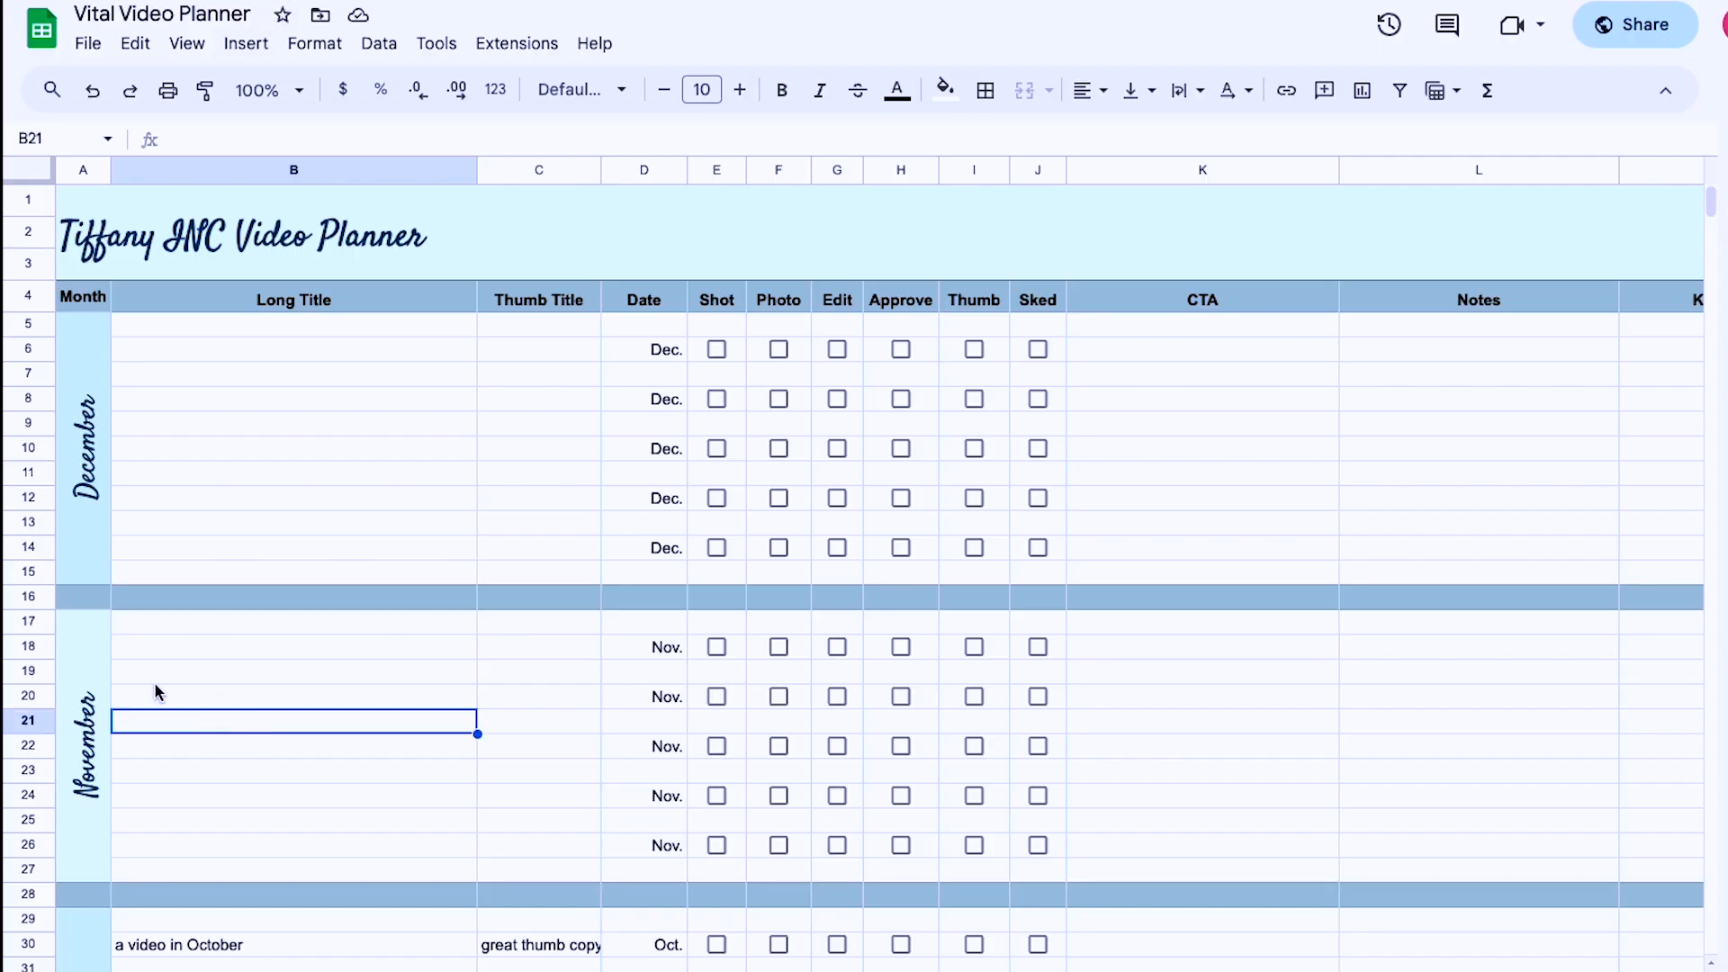
Step: Freeze the planner up to row 4, the column-heading row, and scroll through the months to check the header
{"action": "left_click", "coordinate": [28, 295]}
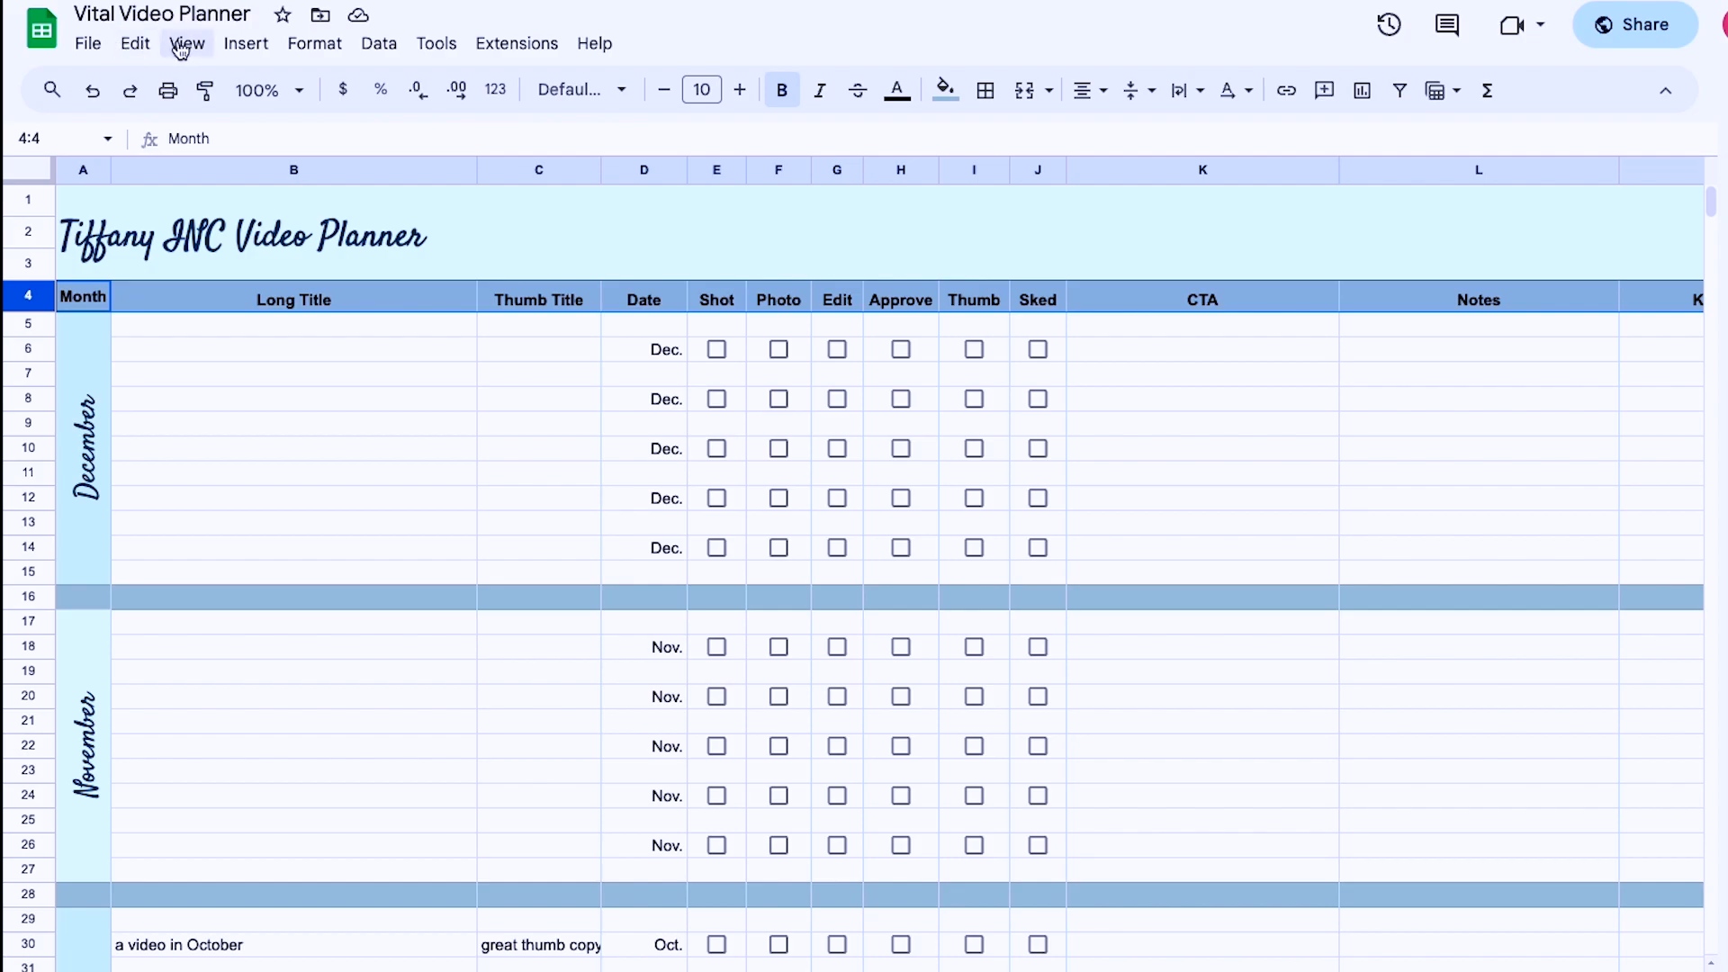
{"action": "left_click", "coordinate": [187, 43]}
{"action": "mouse_move", "coordinate": [231, 122]}
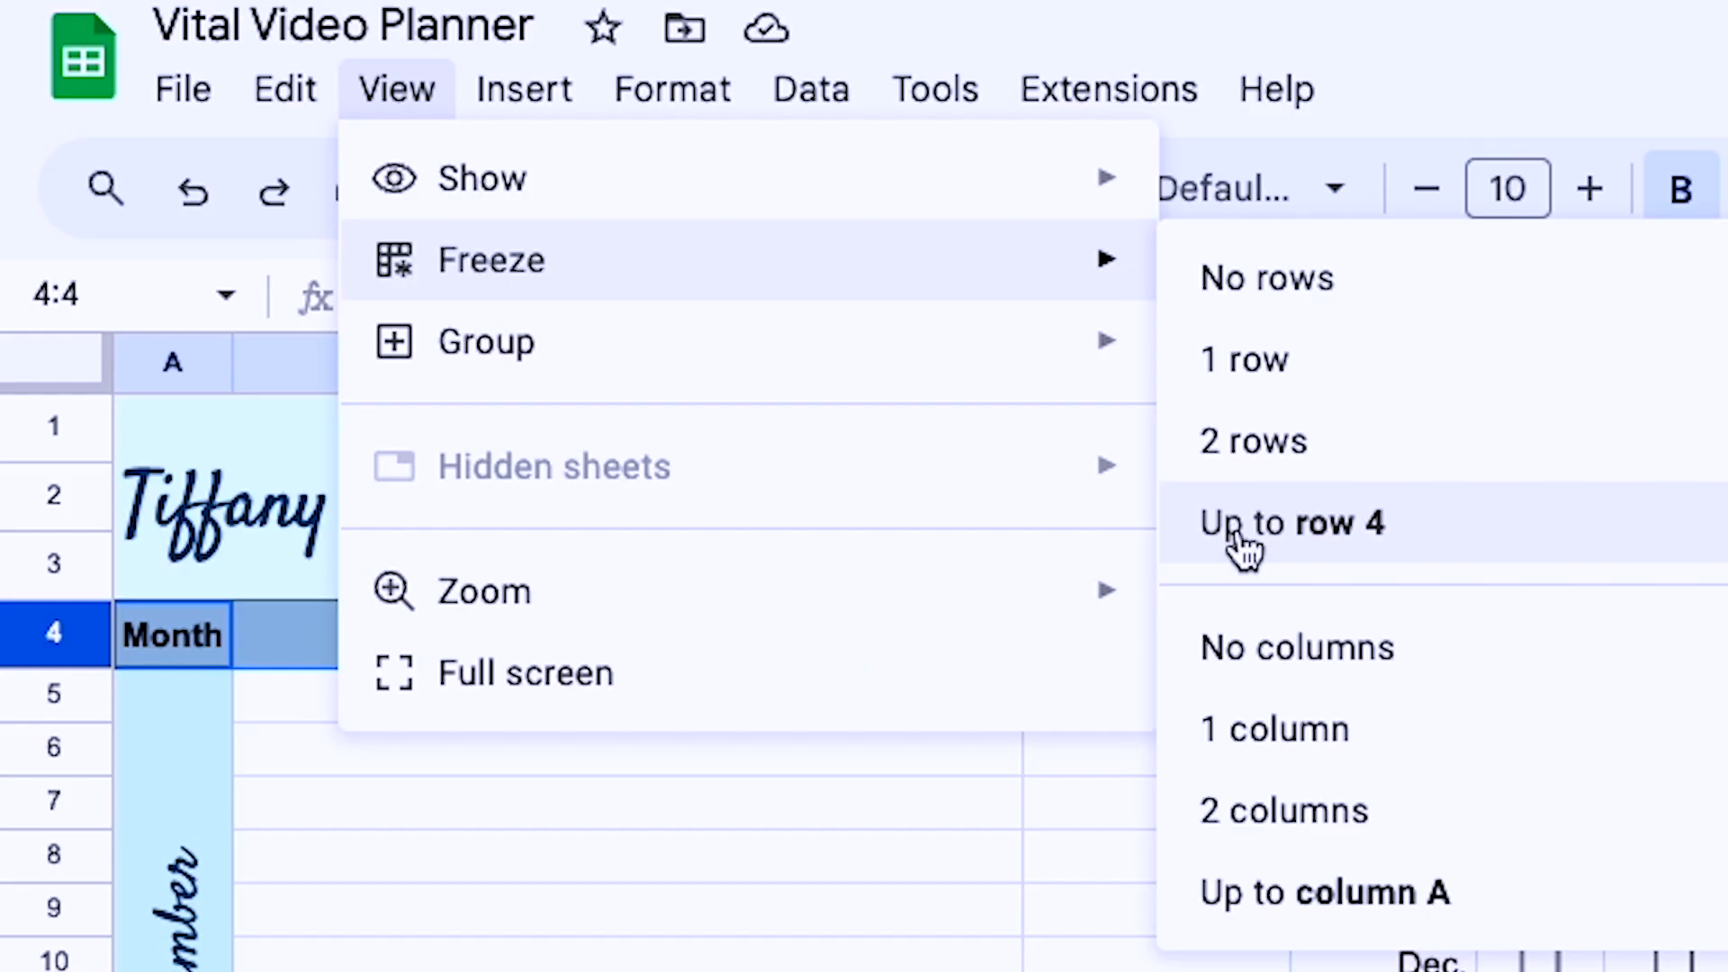
{"action": "left_click", "coordinate": [1242, 540]}
{"action": "left_click", "coordinate": [316, 432]}
{"action": "scroll", "coordinate": [311, 430], "scroll_direction": "down", "scroll_amount": 6}
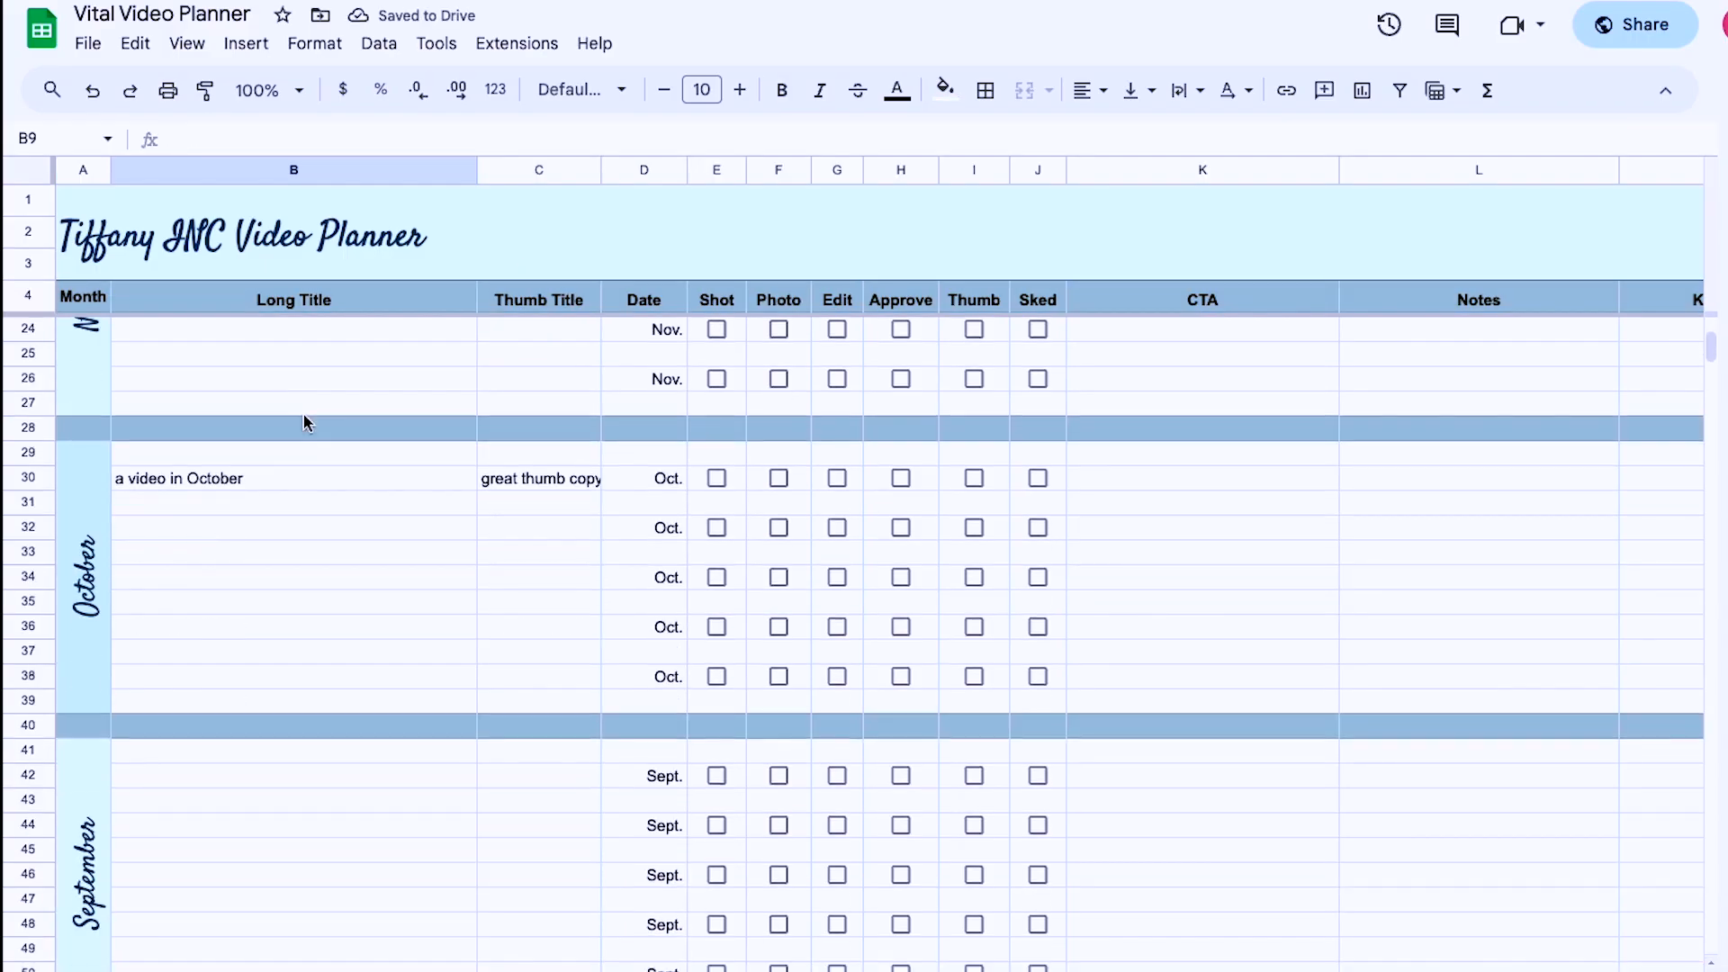
{"action": "scroll", "coordinate": [306, 423], "scroll_direction": "down", "scroll_amount": 5}
{"action": "scroll", "coordinate": [301, 418], "scroll_direction": "up", "scroll_amount": 3}
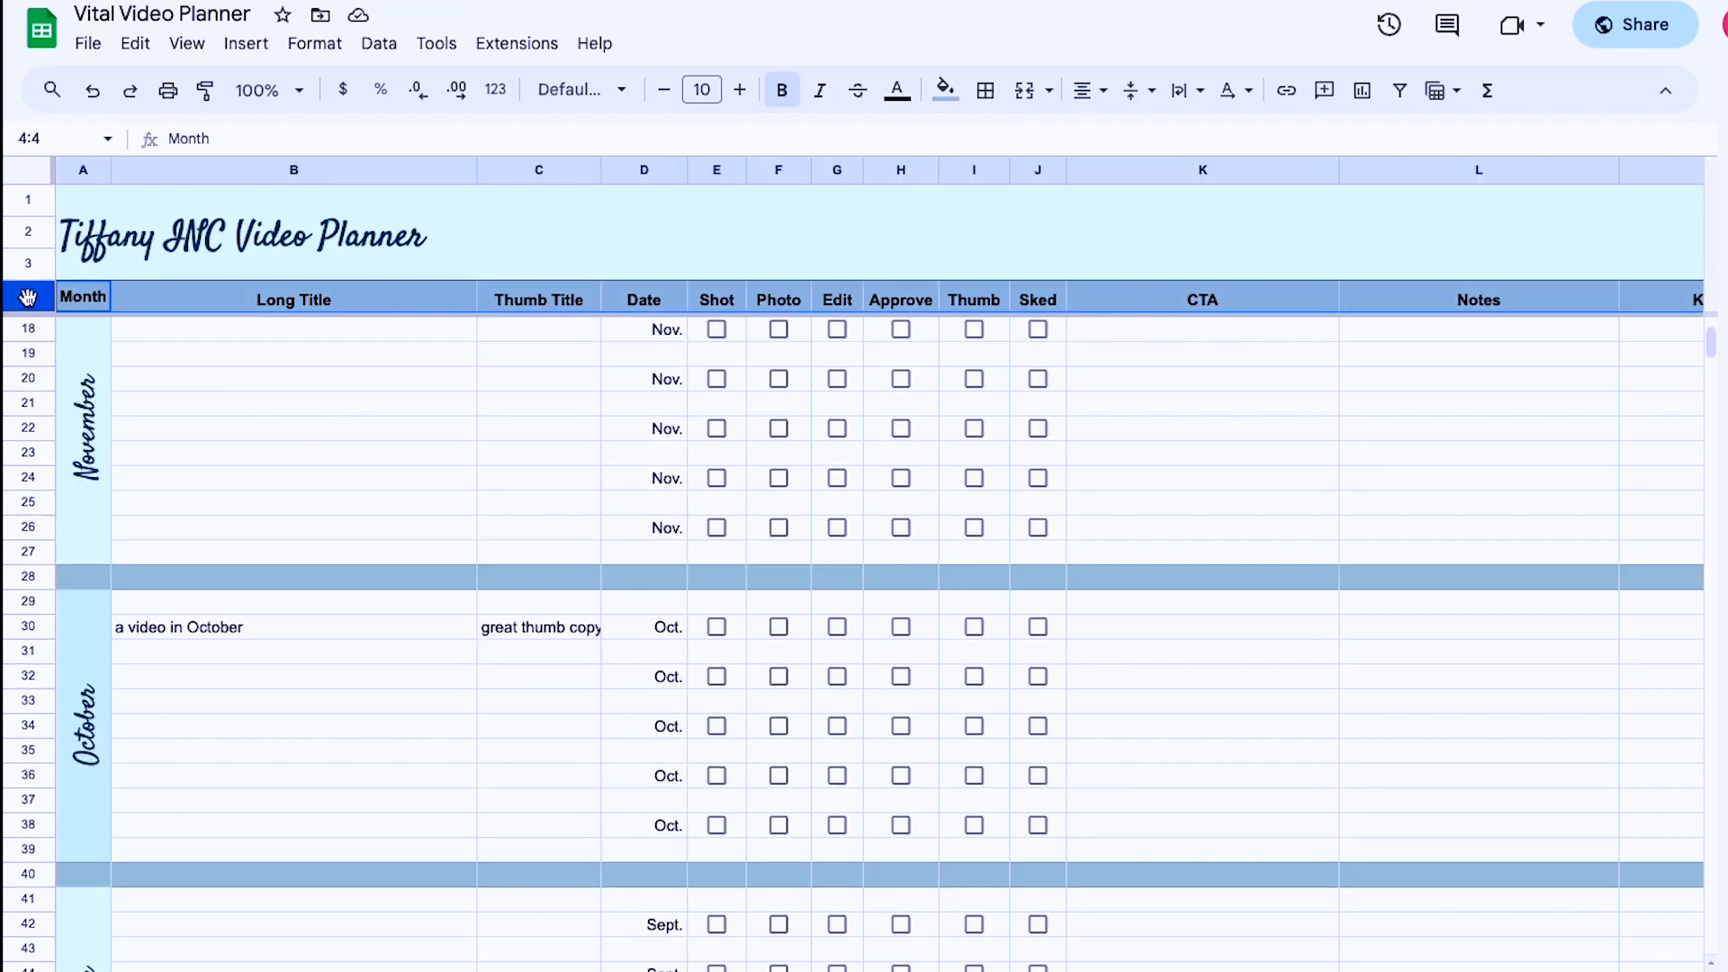
{"action": "left_click", "coordinate": [299, 389]}
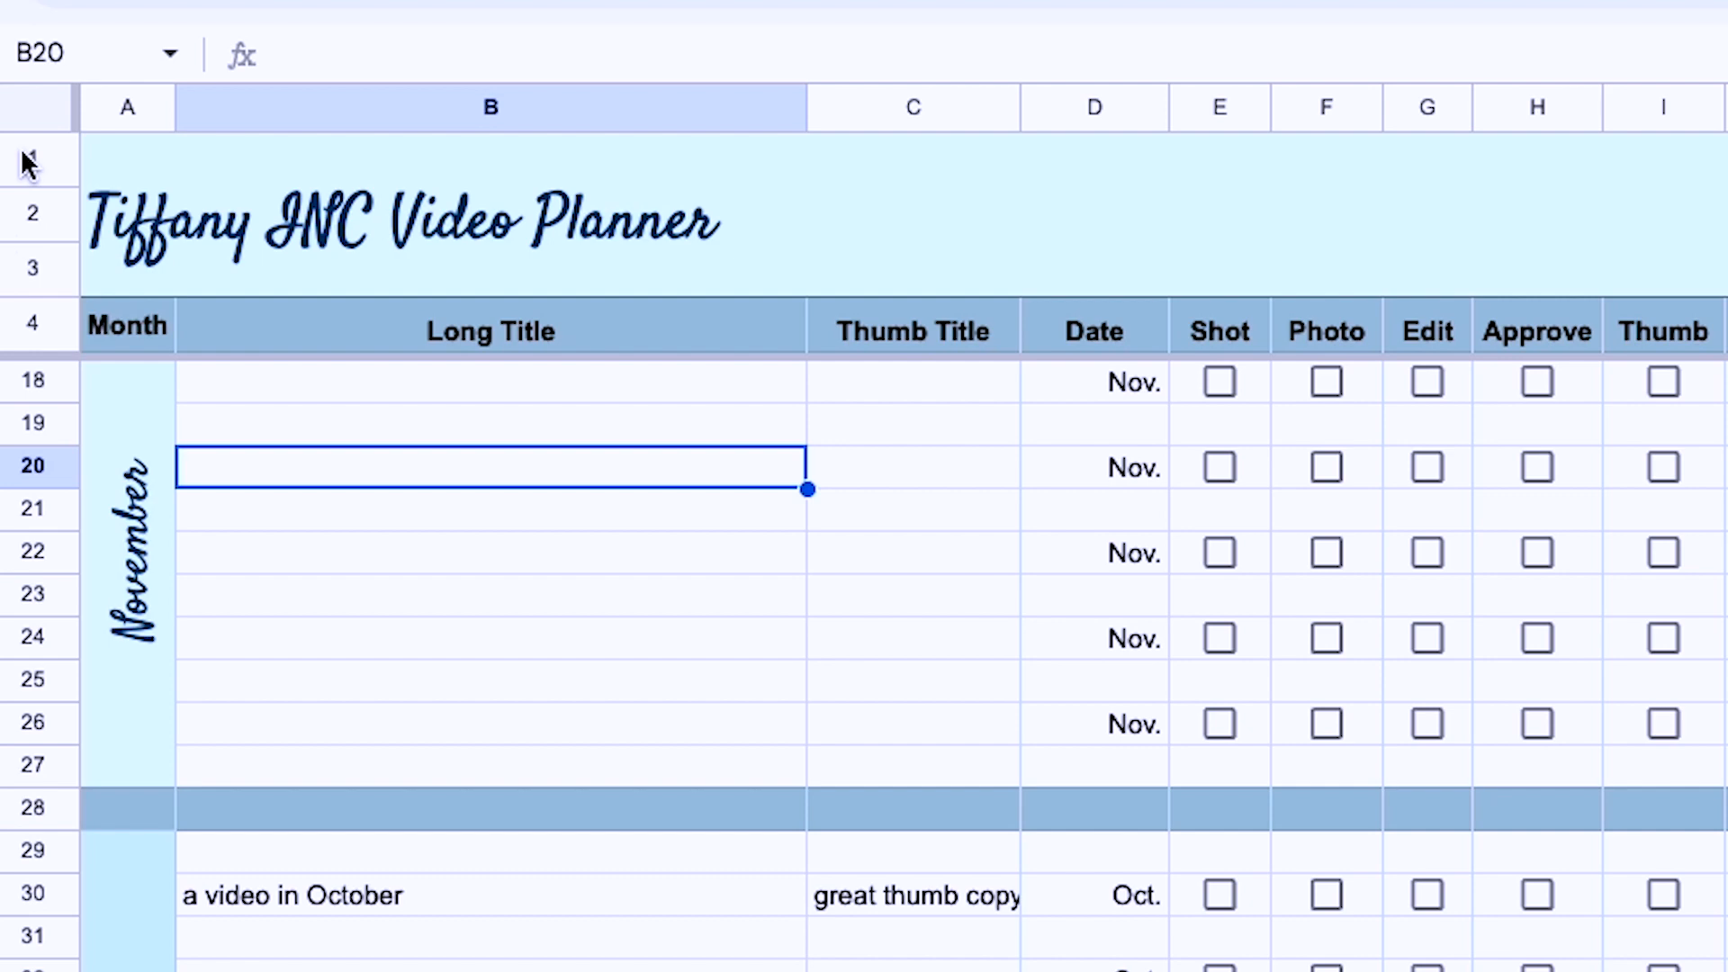
Step: Try to freeze two rows with rows 1 through 4 selected together, and dismiss the resulting dialog
{"action": "left_click_drag", "start_coordinate": [30, 162], "coordinate": [27, 333]}
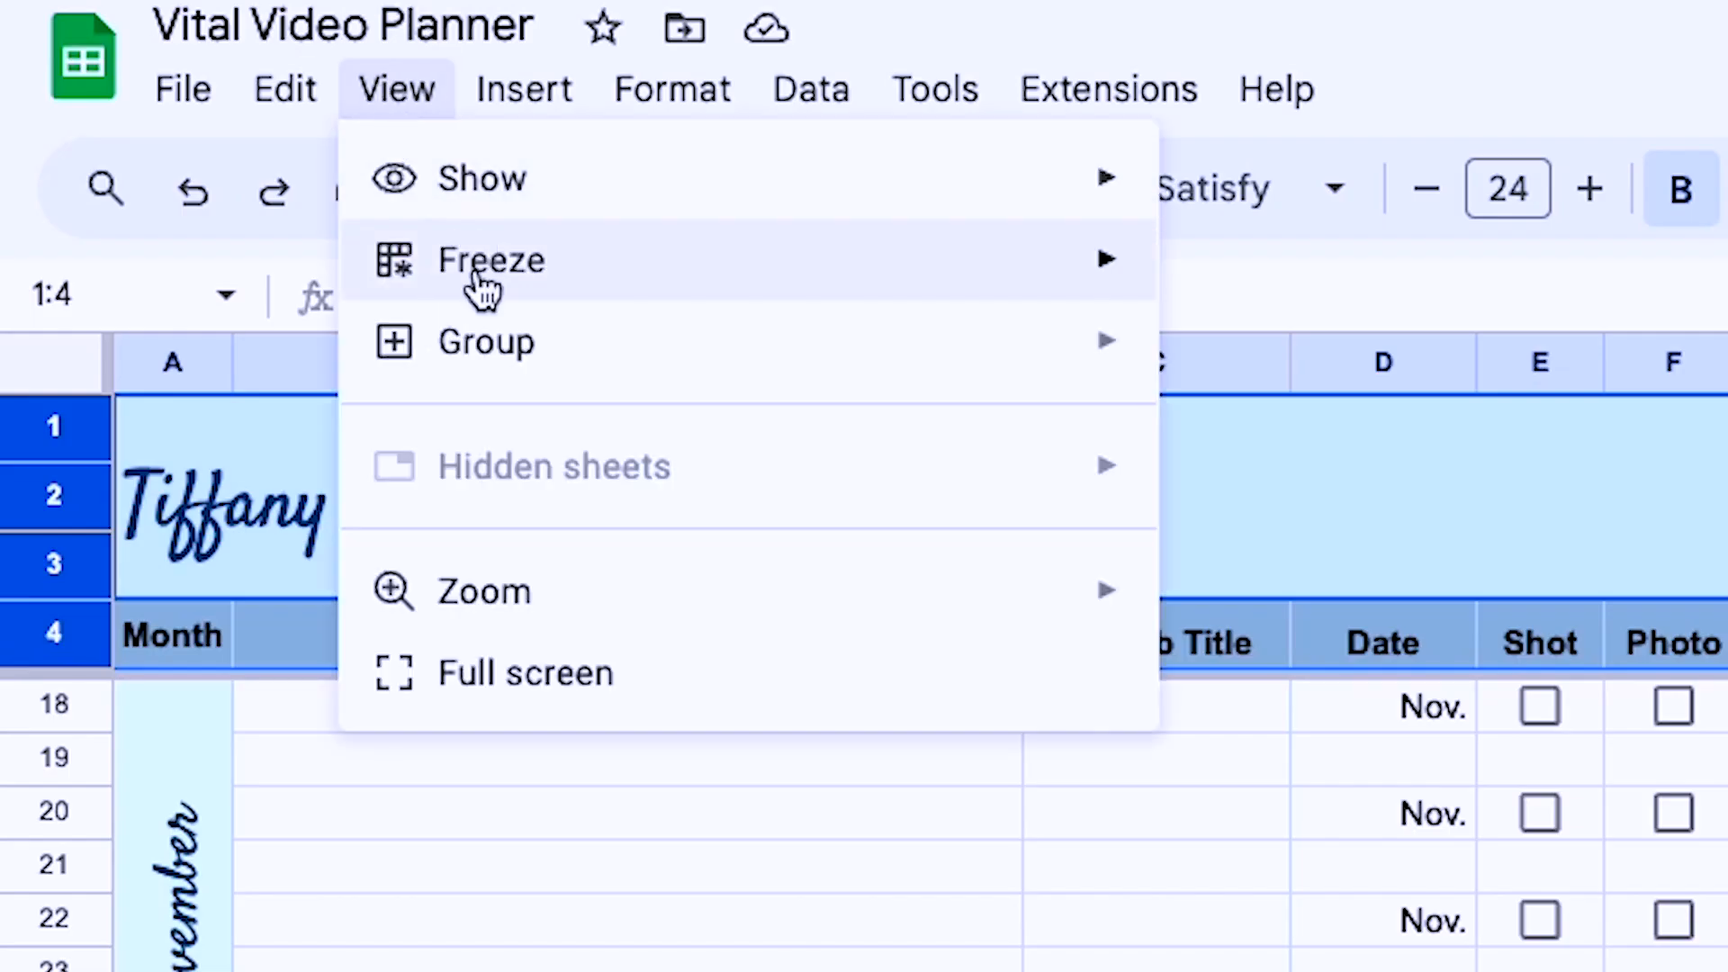
{"action": "mouse_move", "coordinate": [486, 297]}
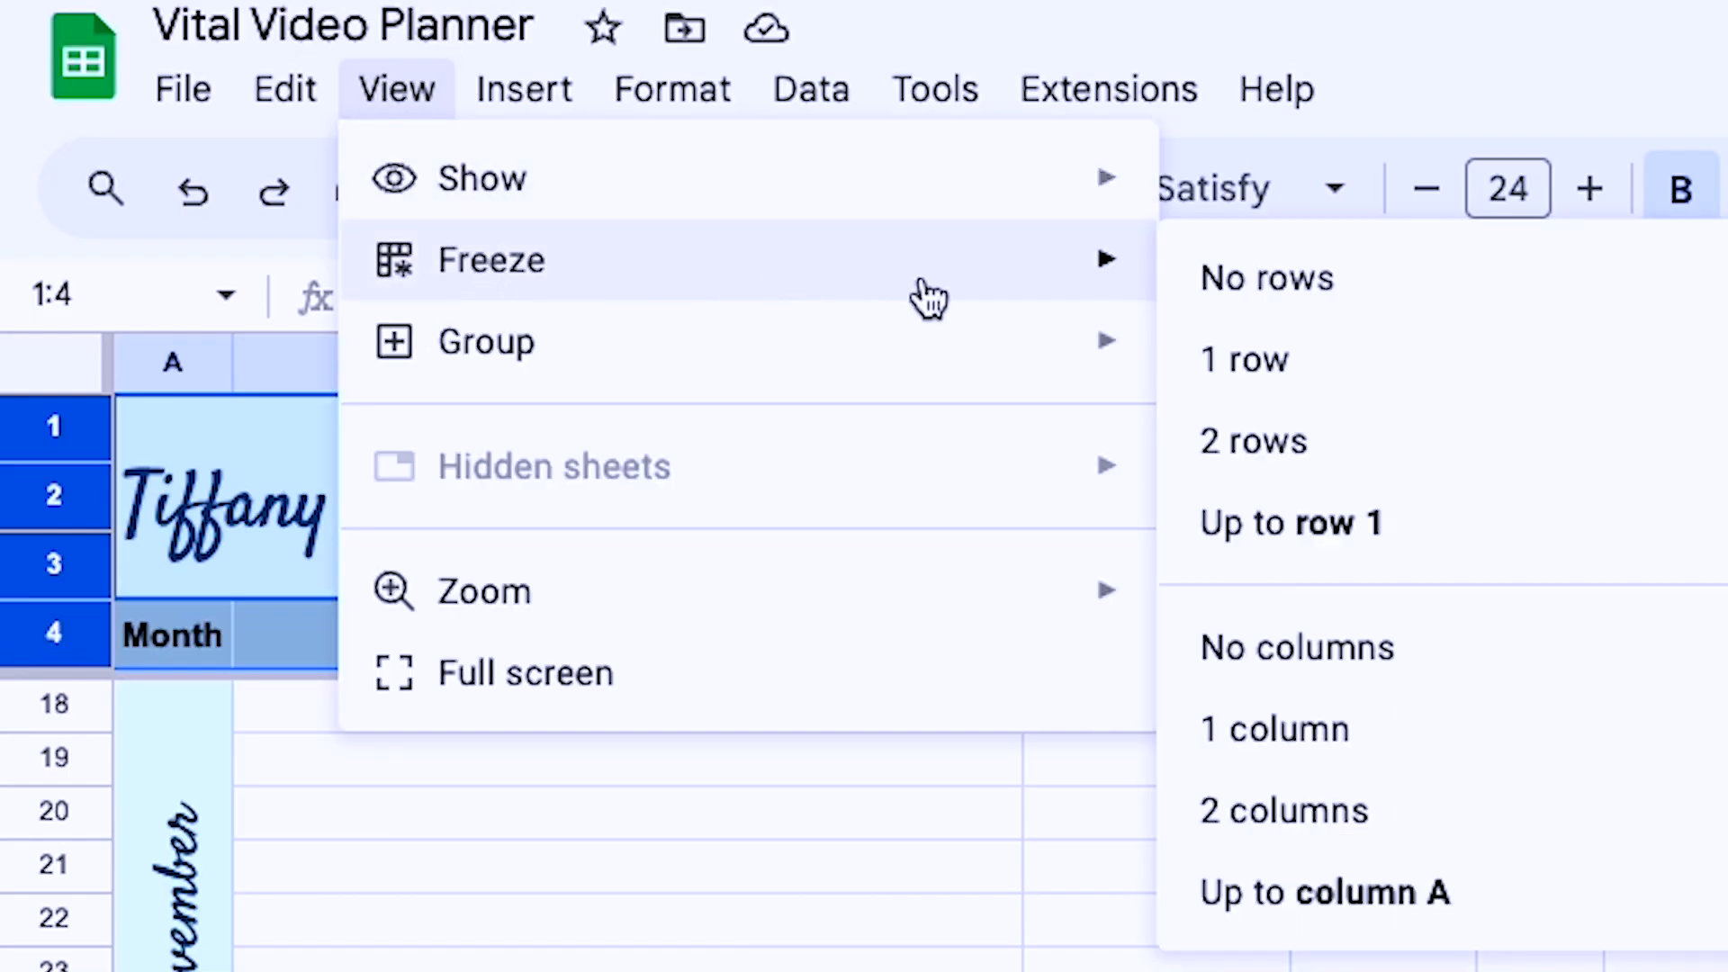
{"action": "mouse_move", "coordinate": [1138, 270]}
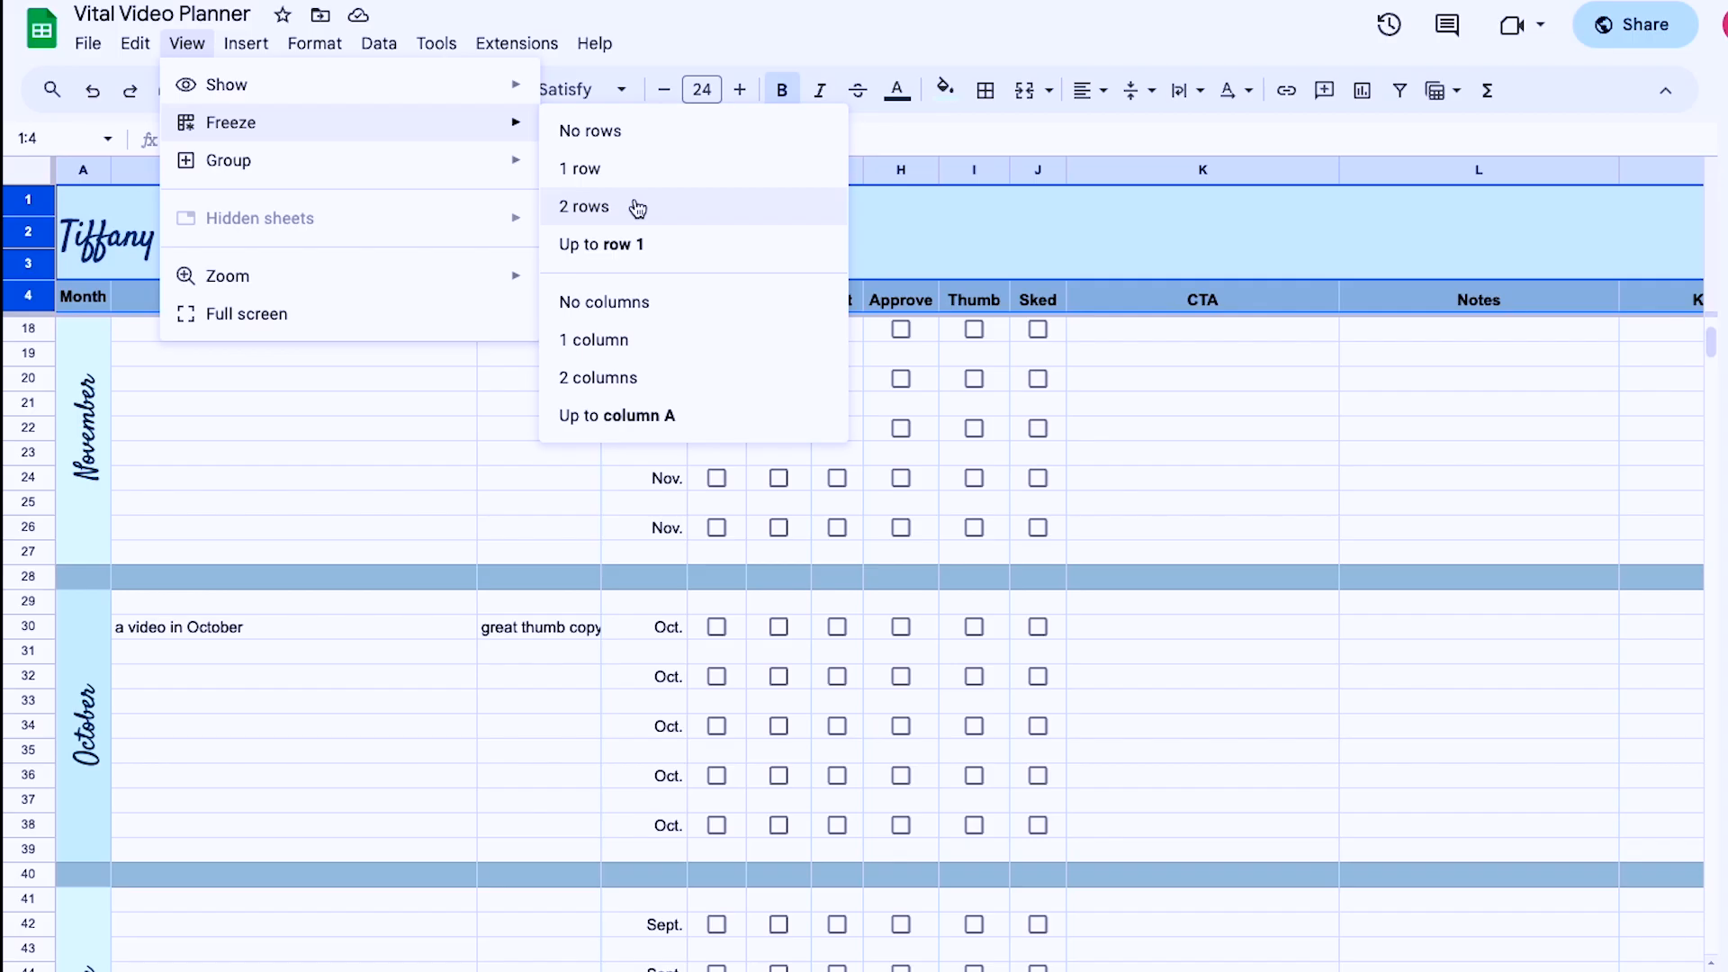
{"action": "left_click", "coordinate": [1352, 438]}
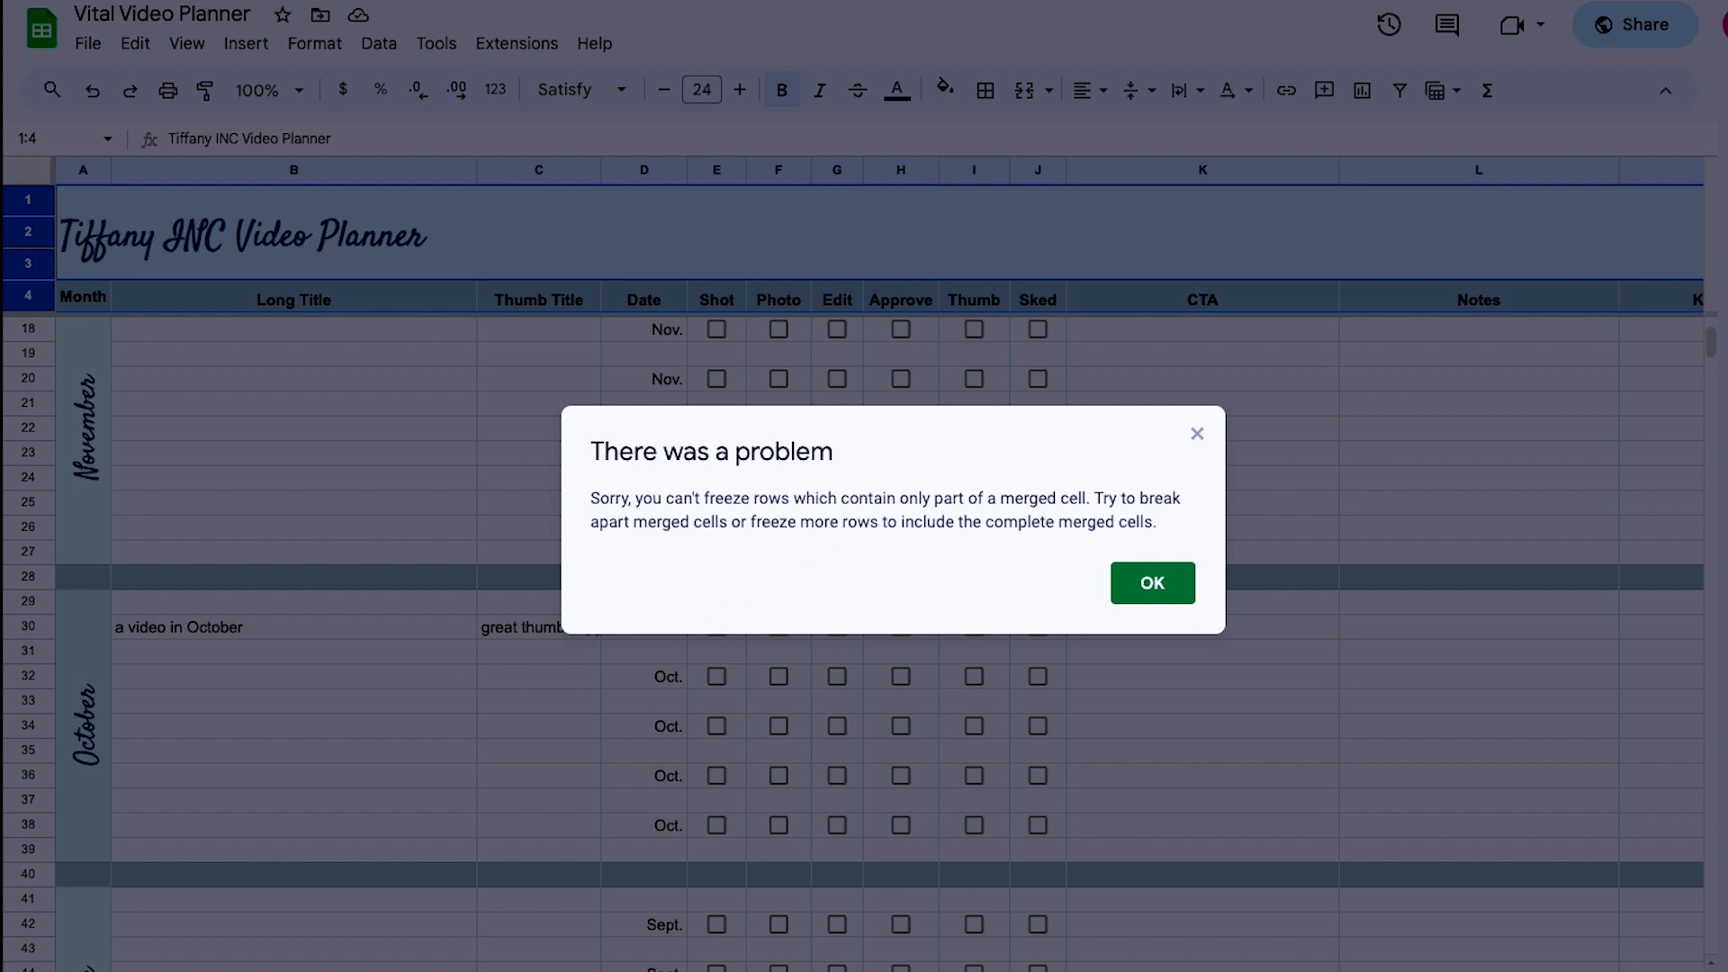
{"action": "left_click", "coordinate": [1152, 583]}
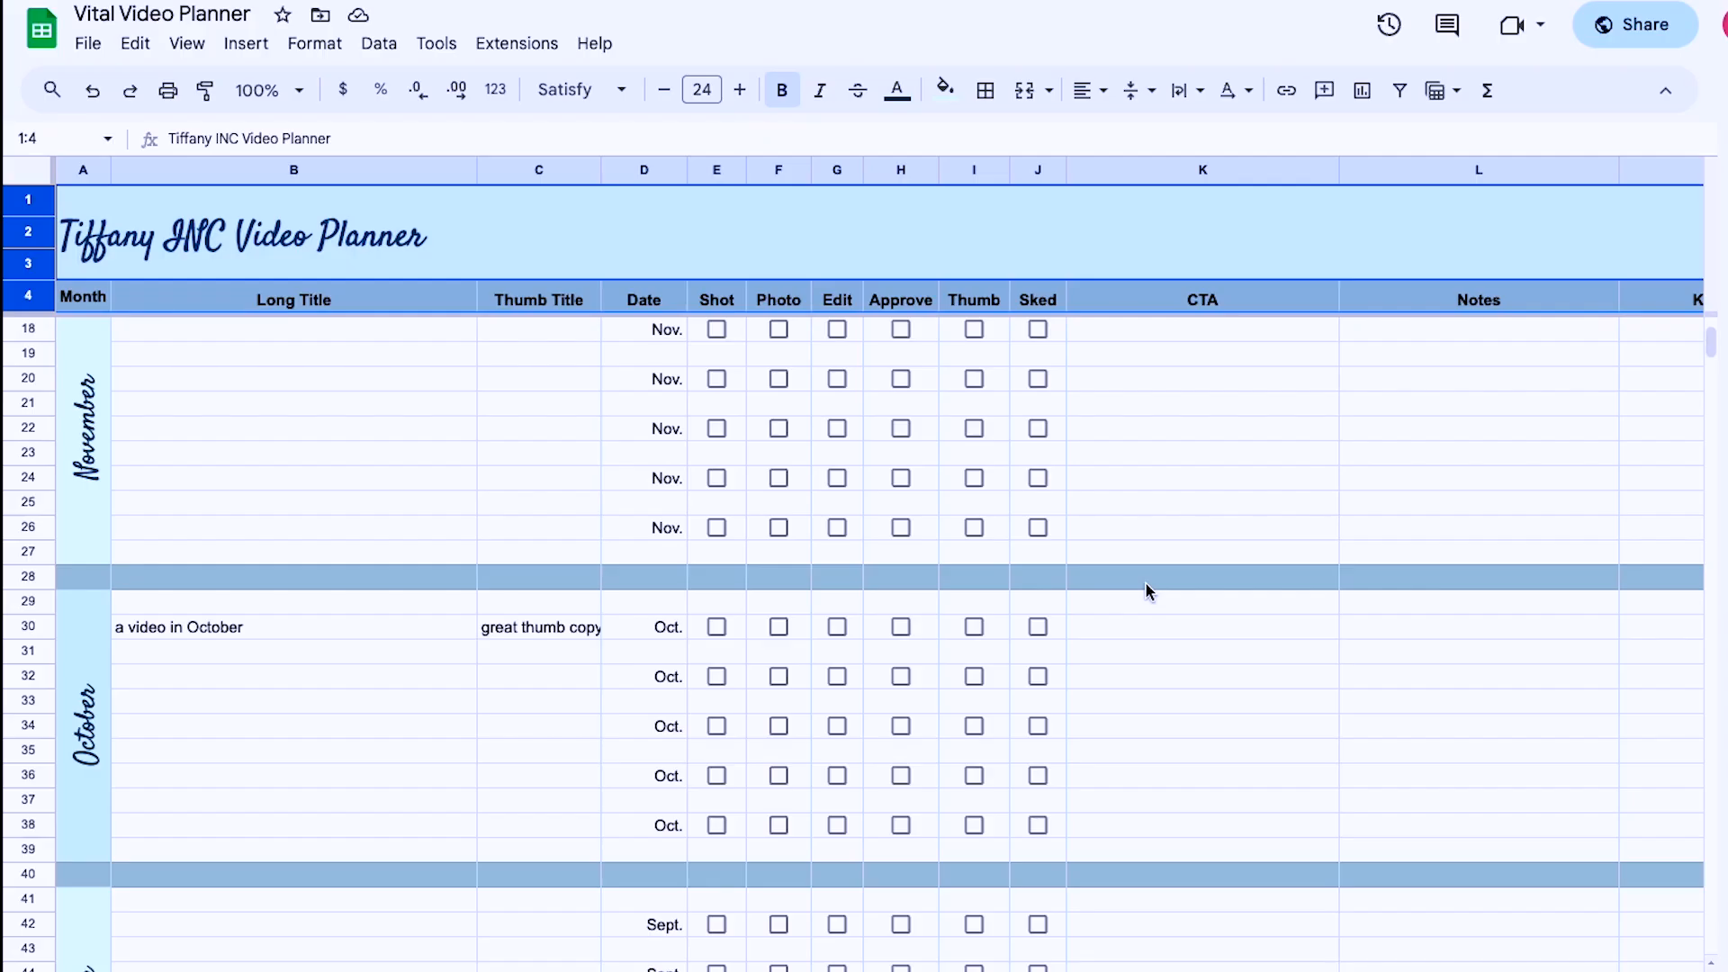
Step: Examine the merged title cell A1:P3 to see which rows it spans, and return to the December section
{"action": "left_click", "coordinate": [168, 205]}
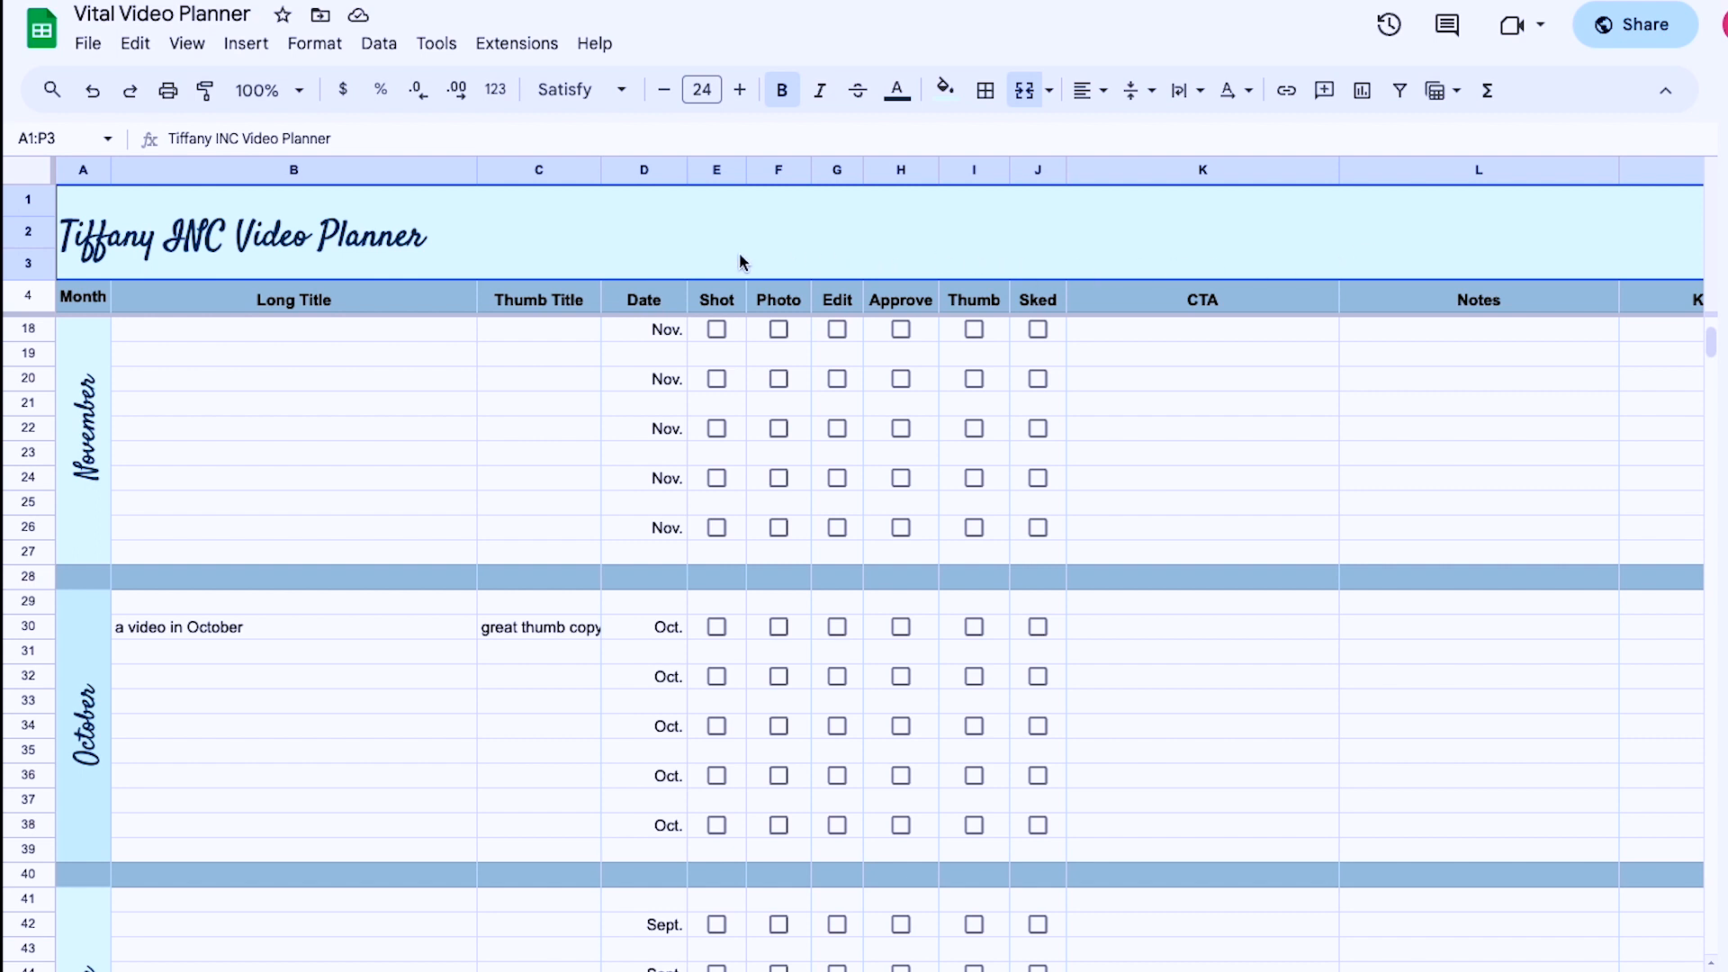
{"action": "left_click", "coordinate": [365, 335]}
{"action": "left_click", "coordinate": [321, 400]}
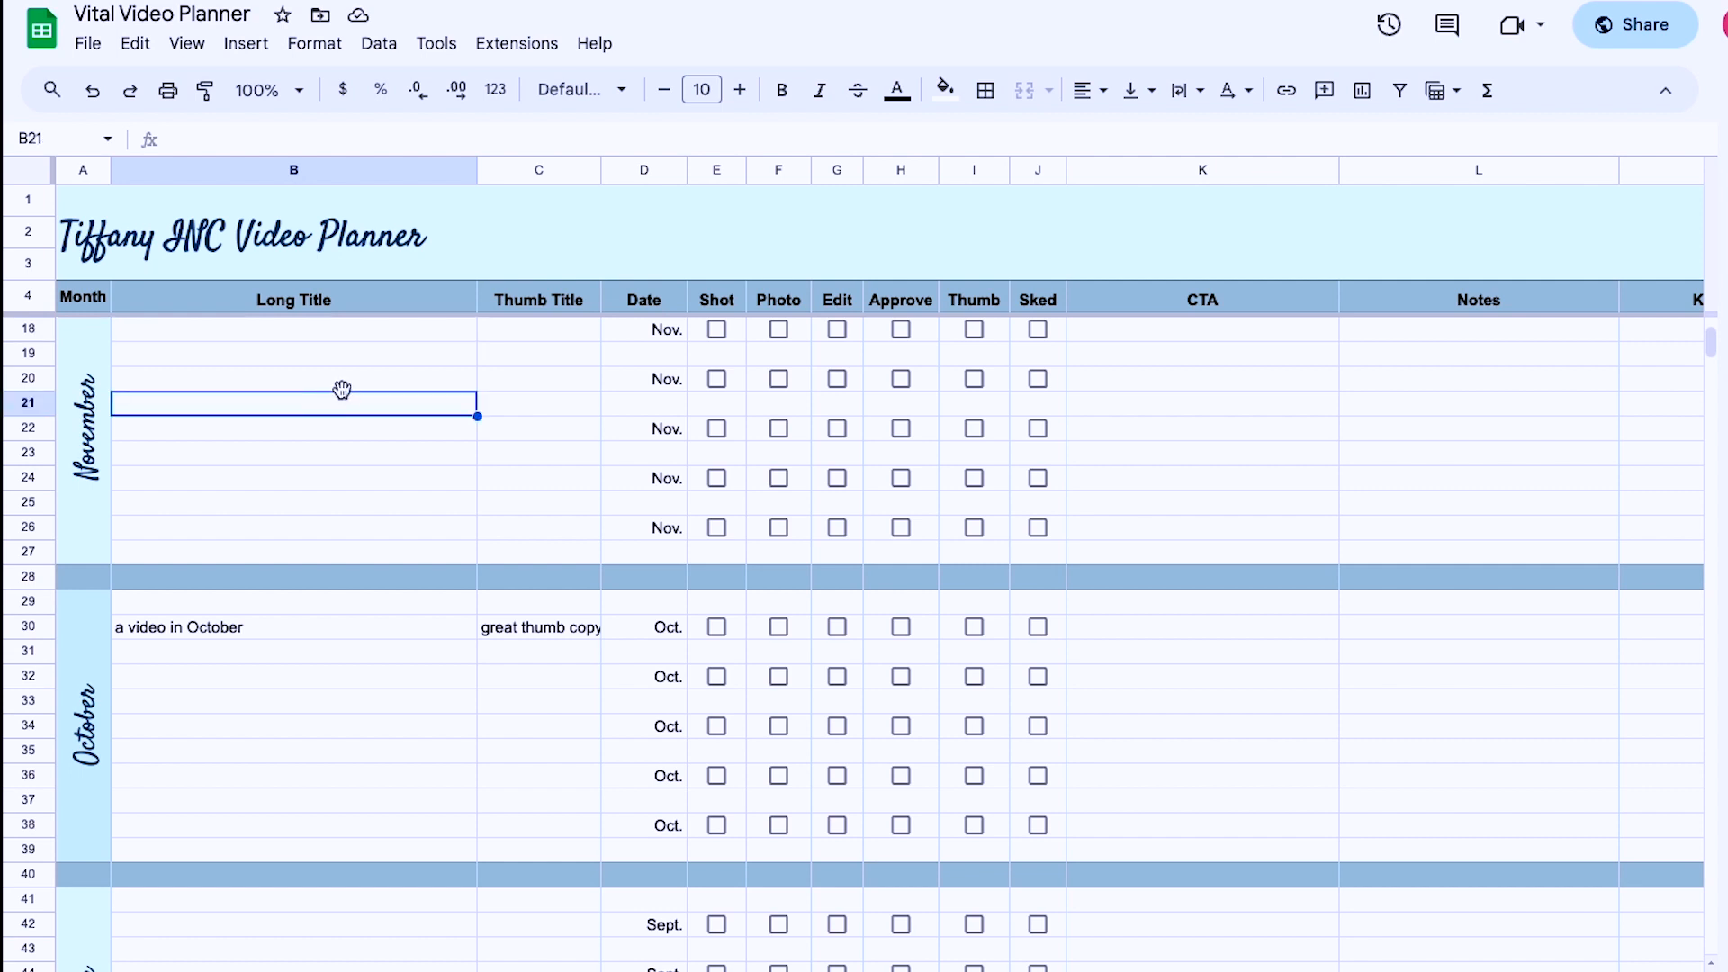
{"action": "scroll", "coordinate": [340, 389], "scroll_direction": "up", "scroll_amount": 5}
{"action": "left_click", "coordinate": [279, 455]}
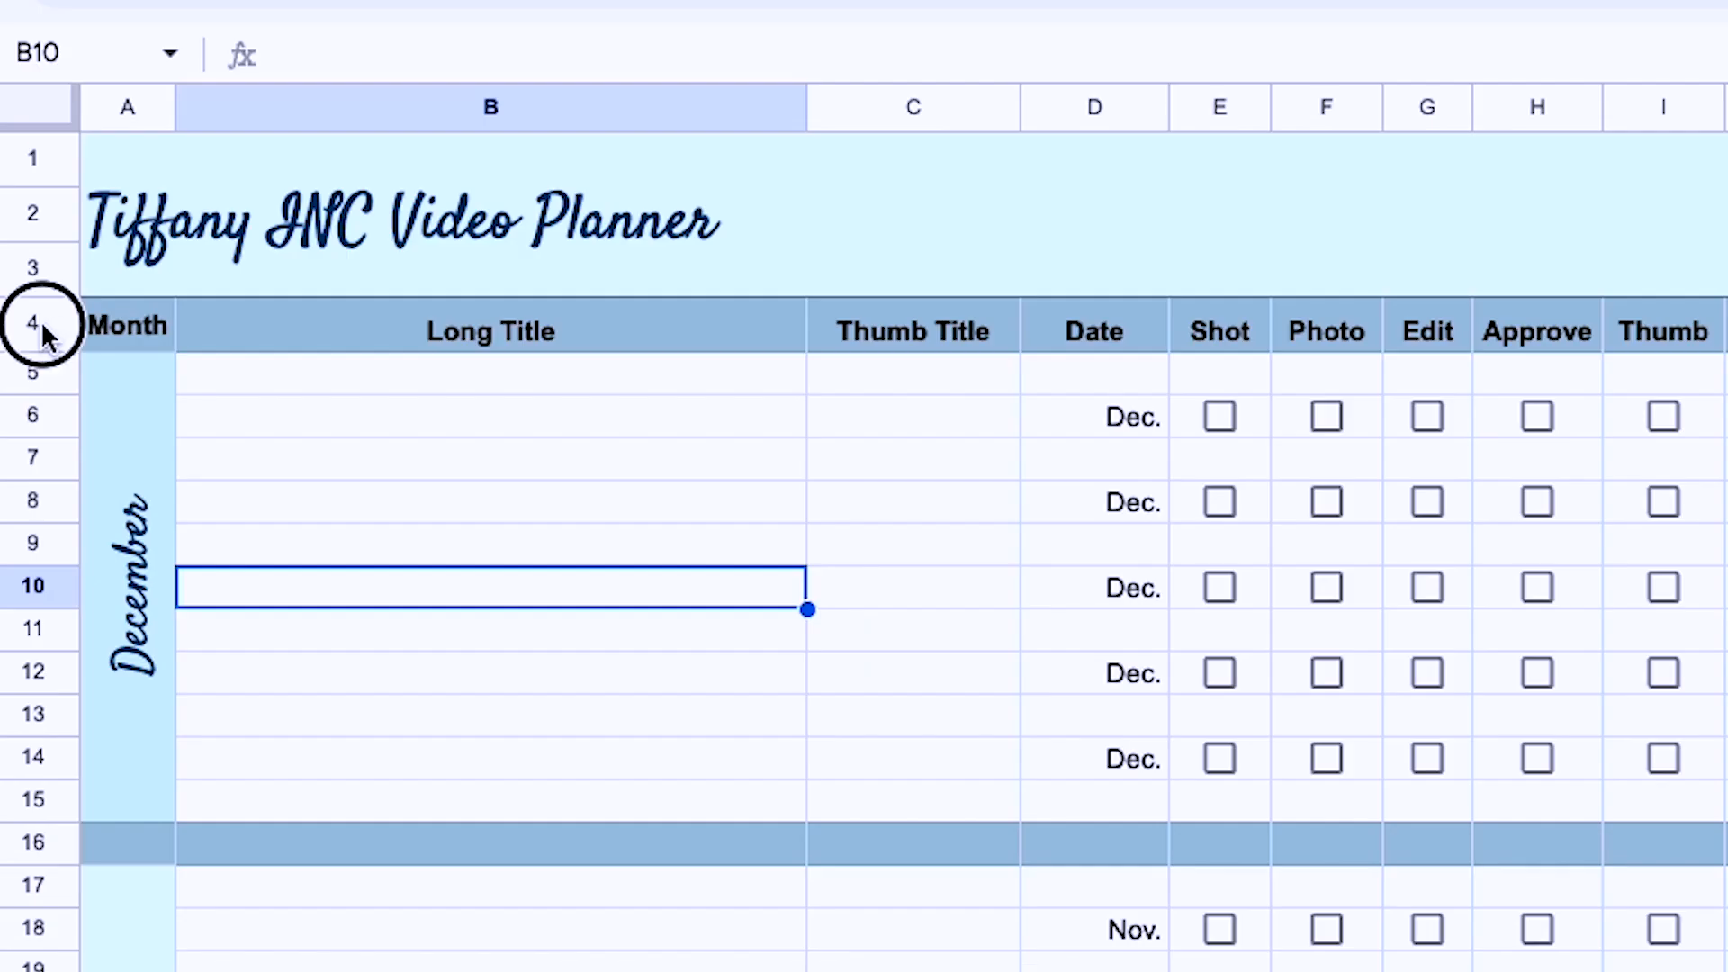
Step: Select only row 4, freeze the sheet up to it, and scroll down to September and back to test the header
{"action": "left_click", "coordinate": [41, 322]}
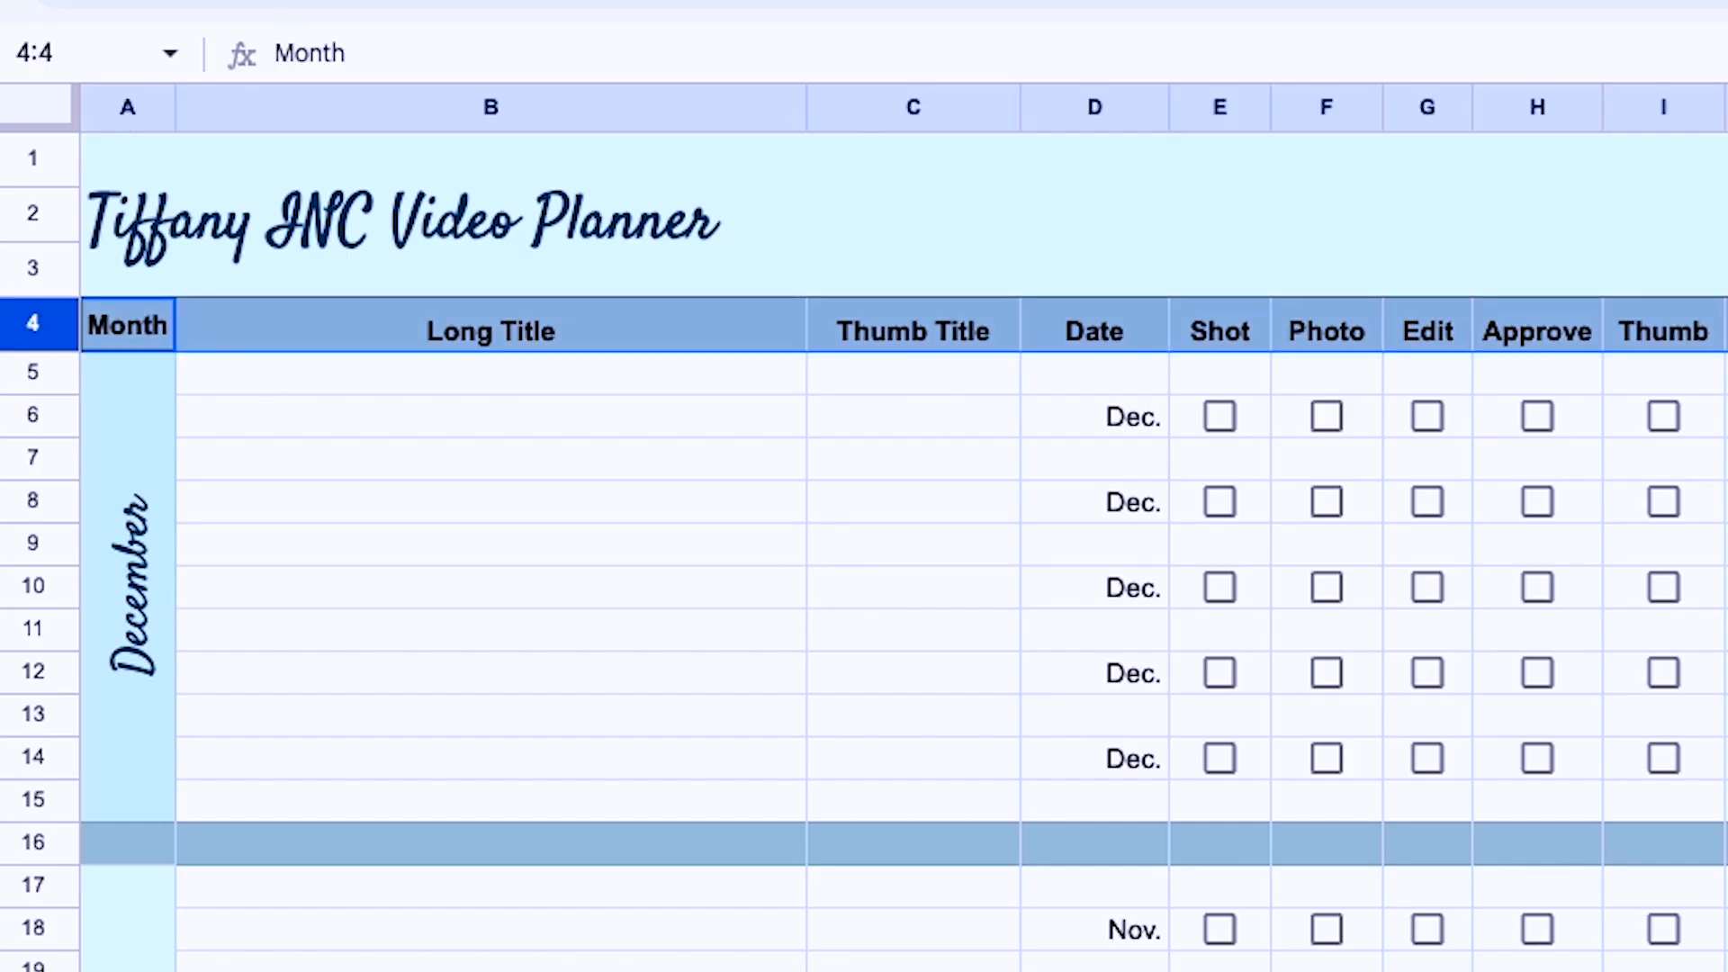
{"action": "left_click", "coordinate": [397, 88]}
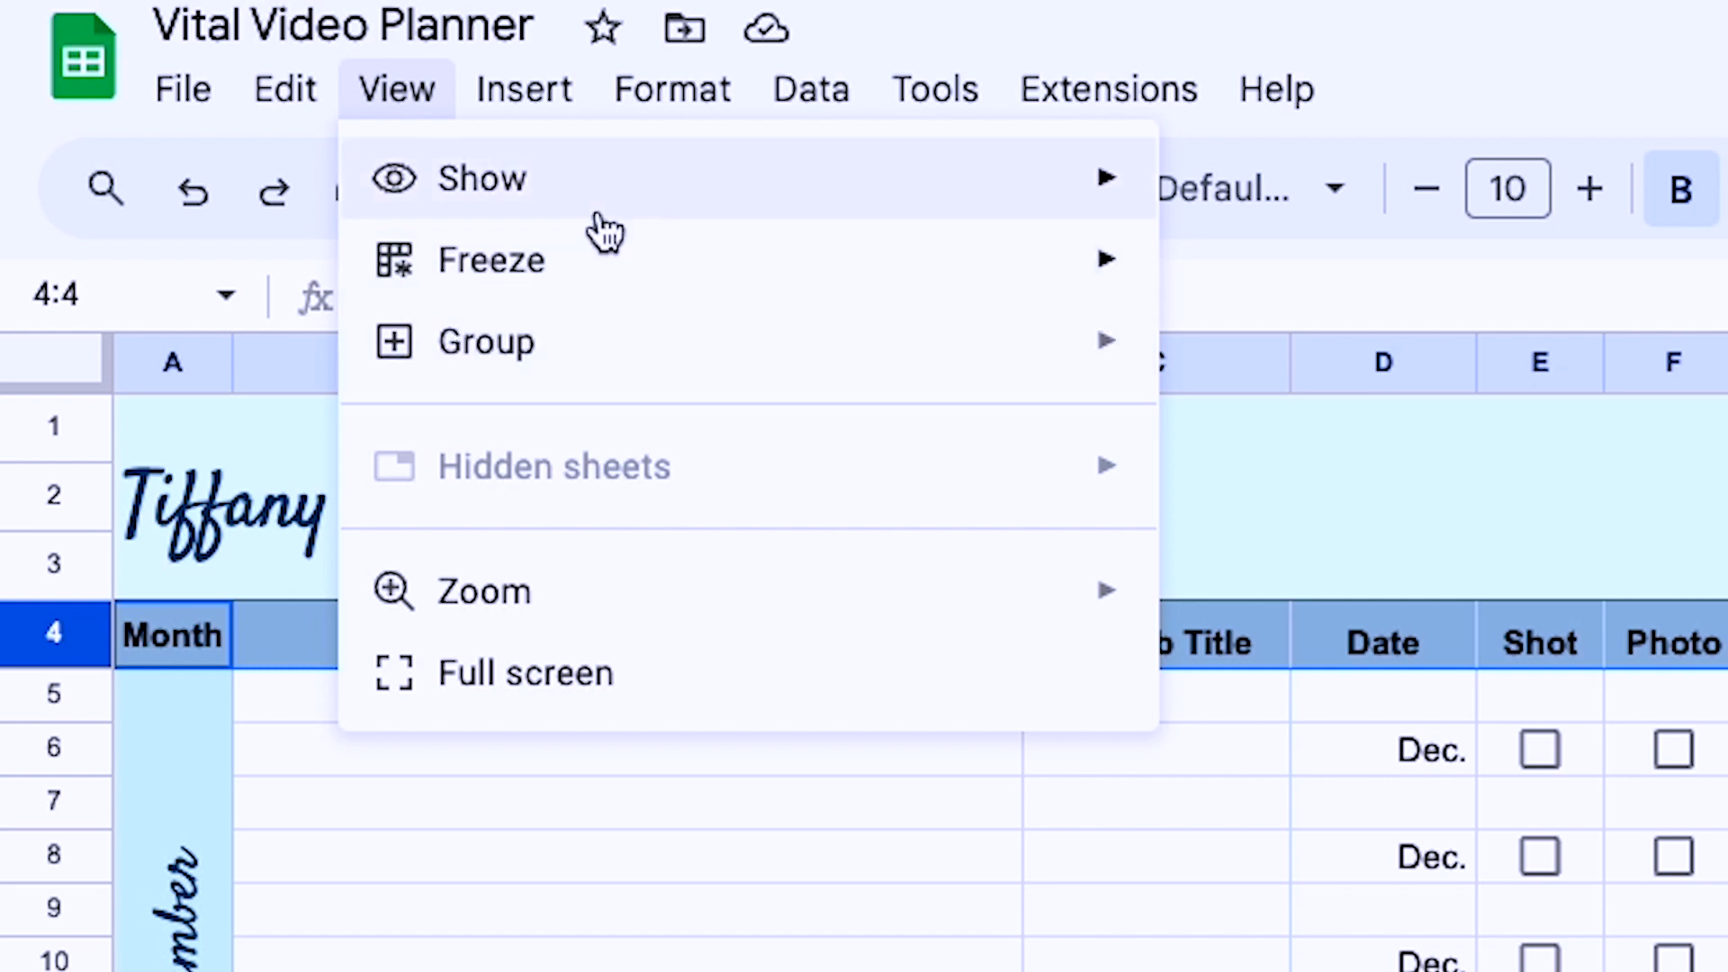
{"action": "mouse_move", "coordinate": [618, 274]}
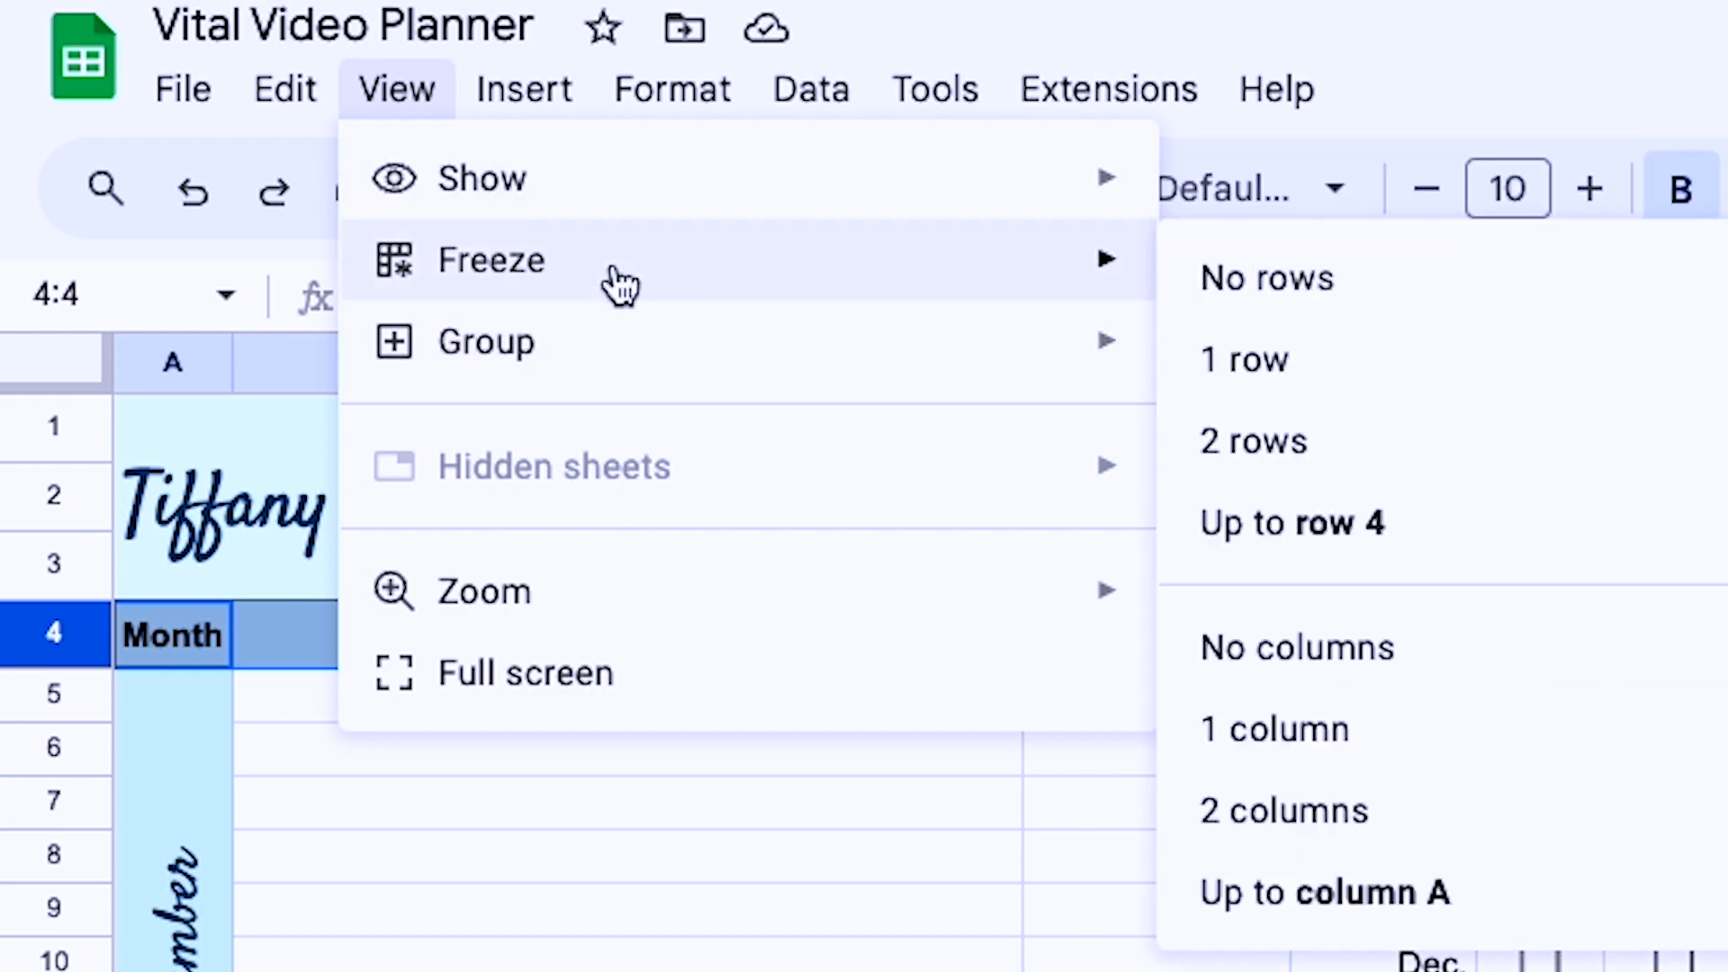
{"action": "left_click", "coordinate": [1377, 524]}
{"action": "left_click", "coordinate": [359, 386]}
{"action": "scroll", "coordinate": [355, 468], "scroll_direction": "down", "scroll_amount": 4}
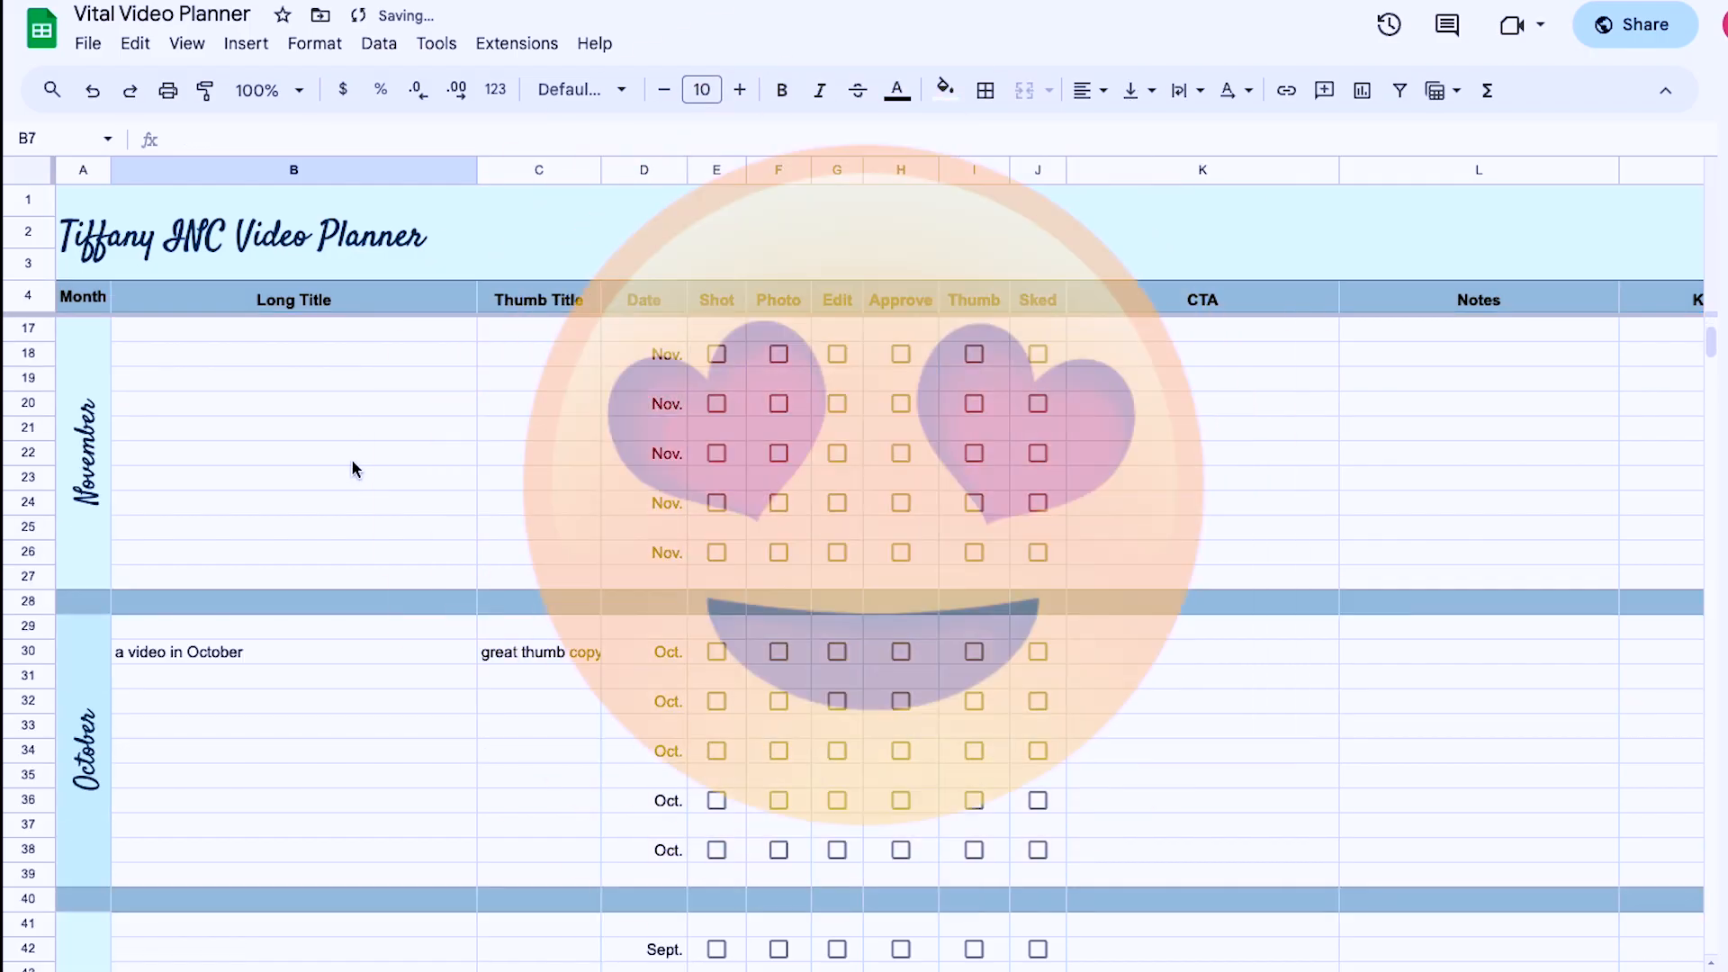
{"action": "scroll", "coordinate": [351, 463], "scroll_direction": "down", "scroll_amount": 4}
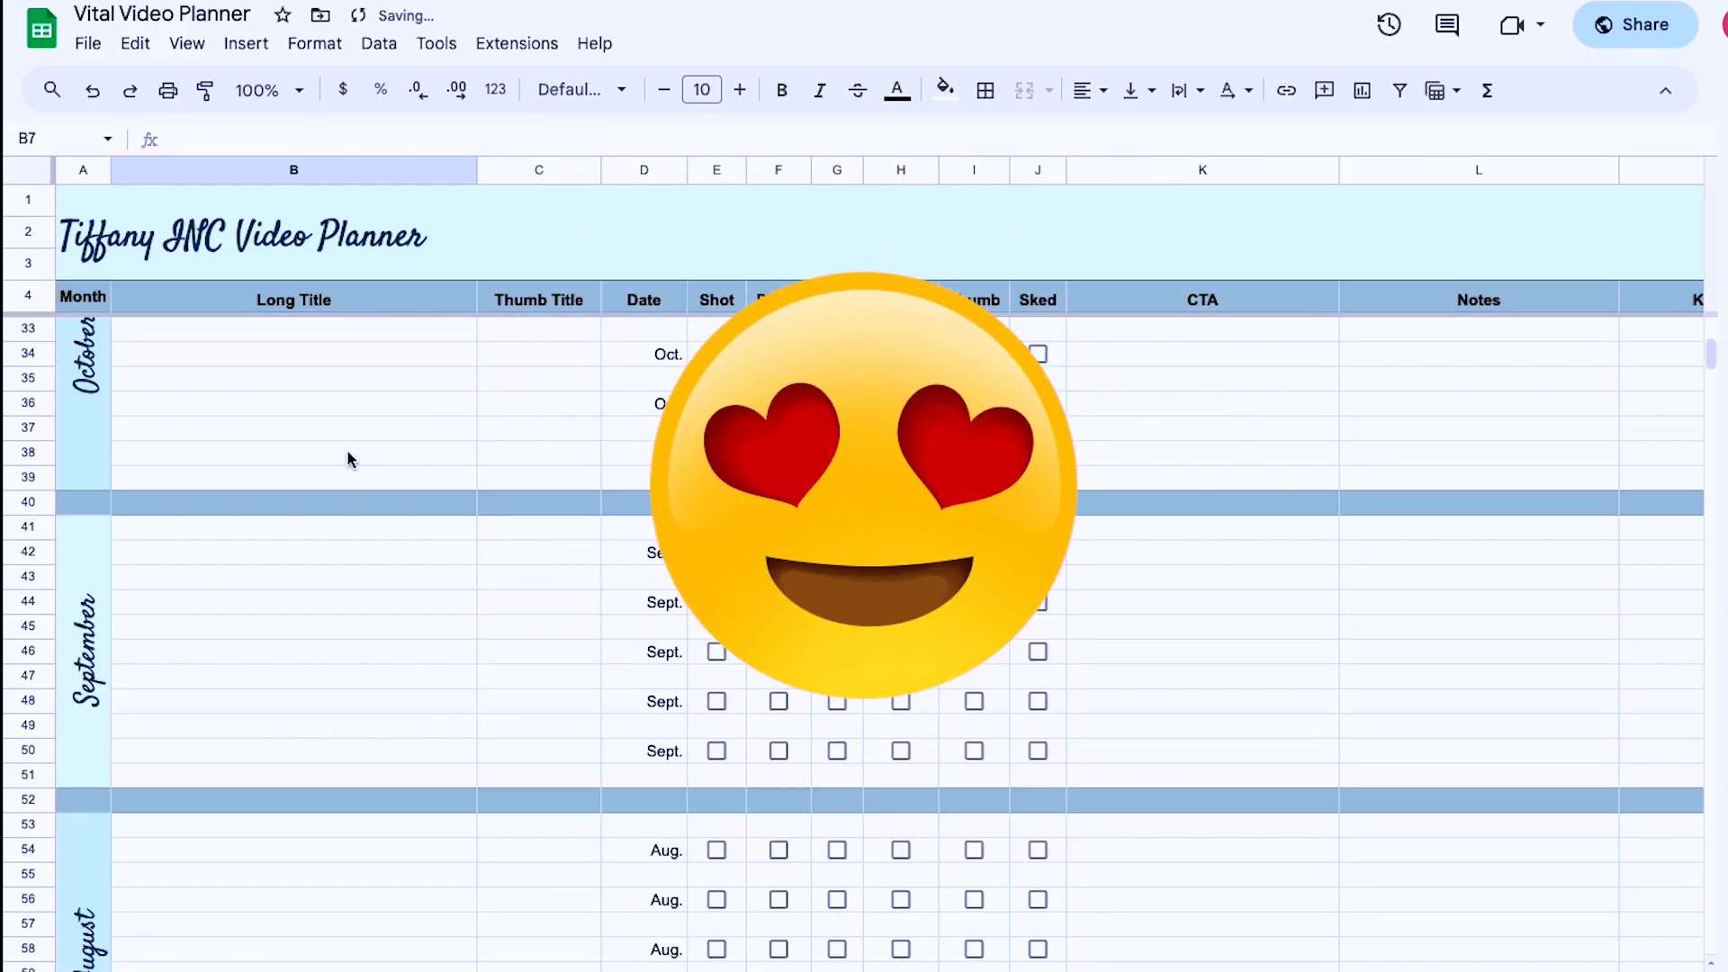
{"action": "scroll", "coordinate": [347, 432], "scroll_direction": "up", "scroll_amount": 8}
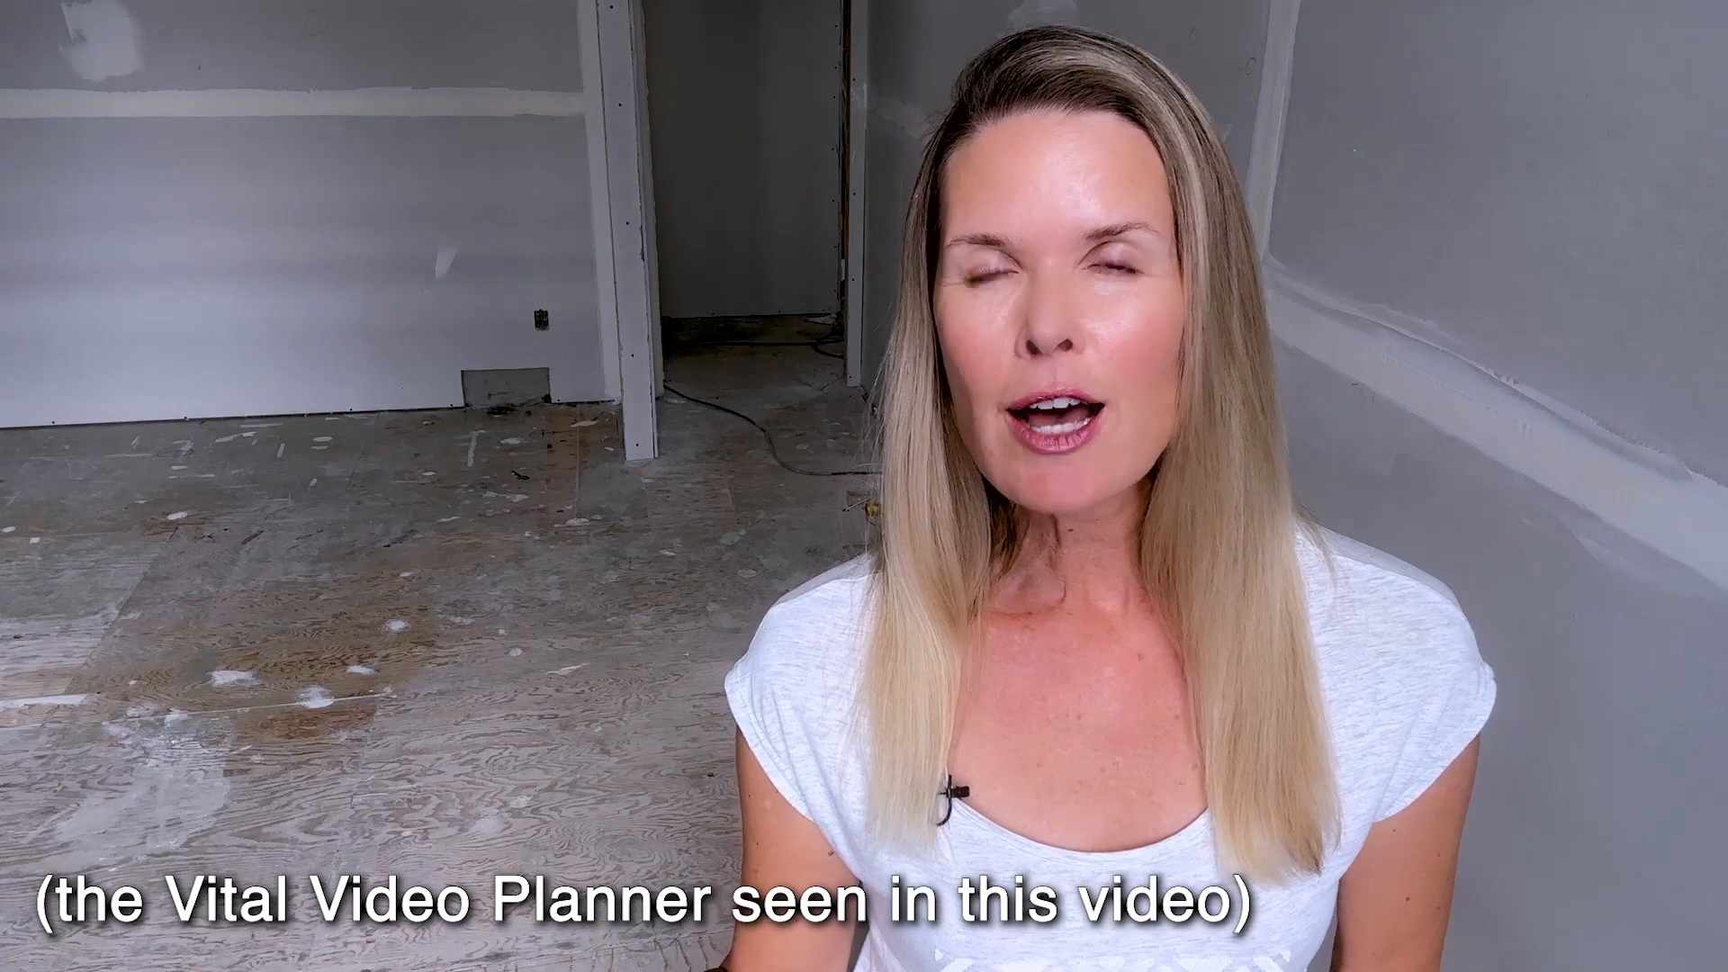